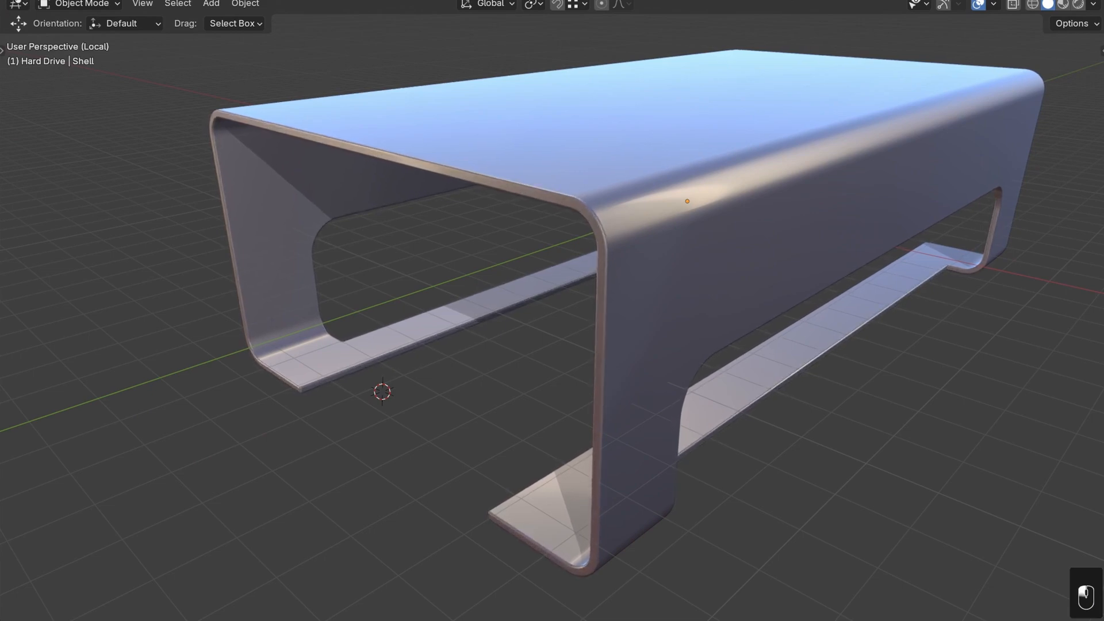
Round the corner vertex of the shell's front foot with a 22-segment vertex bevel
click(530, 537)
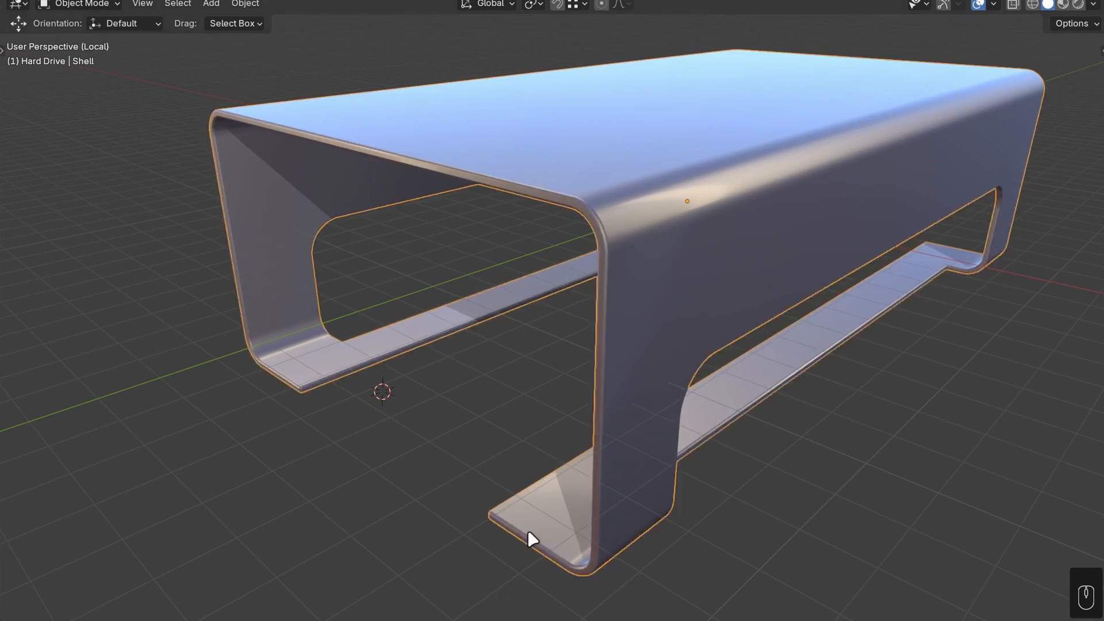
key(Tab)
key(ctrl+b)
key(v)
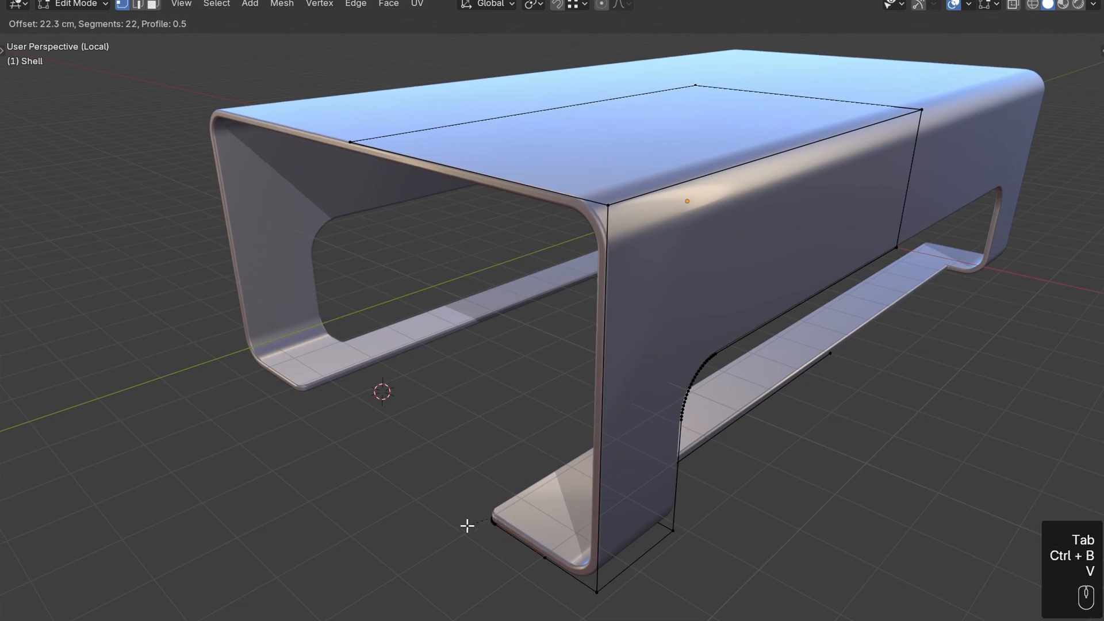
click(436, 527)
key(Tab)
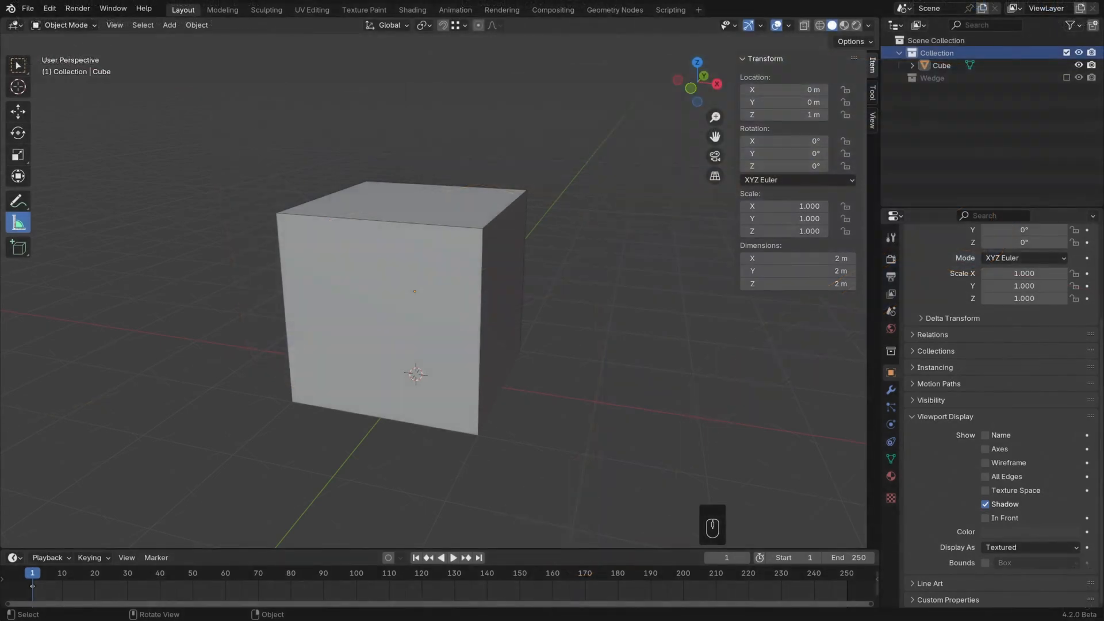
Bevel the cube's top edge on the +X side about 0.774 m wide with 5 segments, and return to Object Mode
click(387, 256)
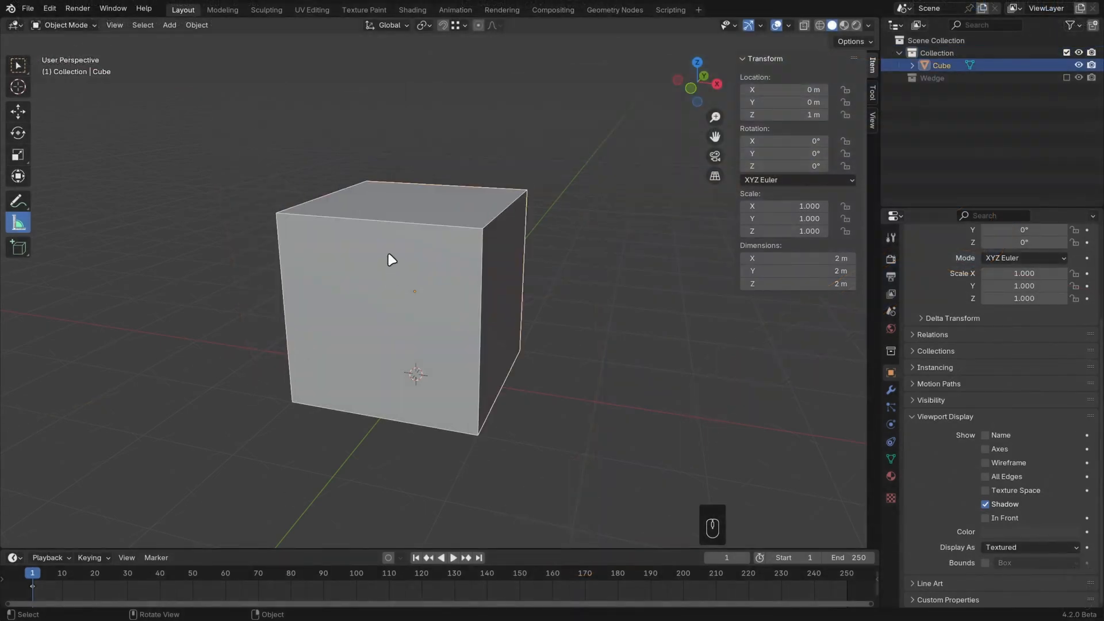
key(Tab)
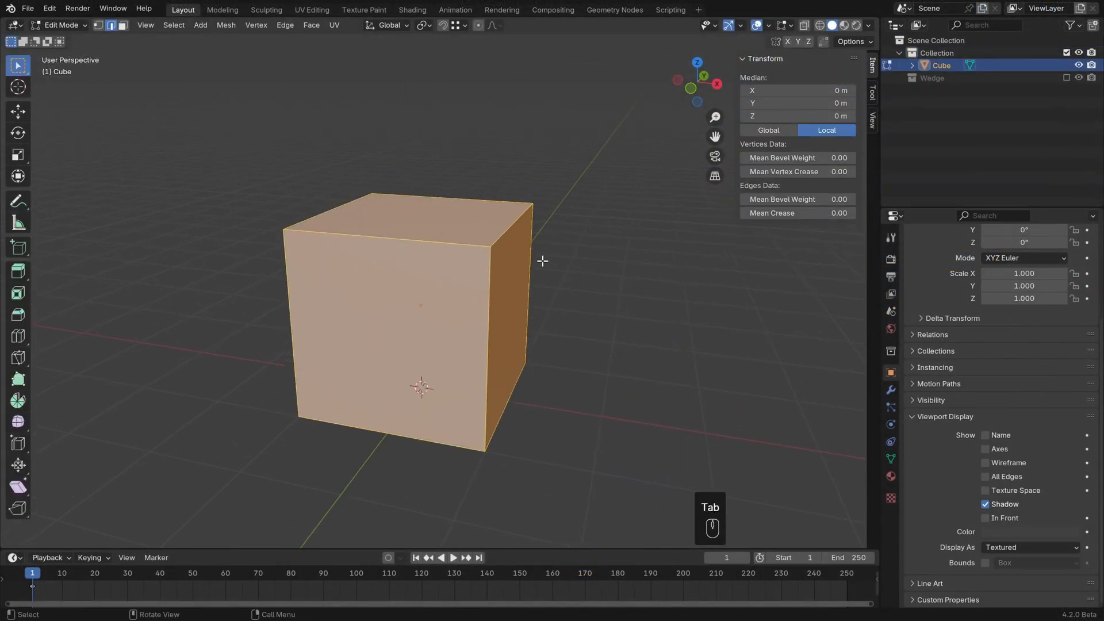
key(2)
click(510, 230)
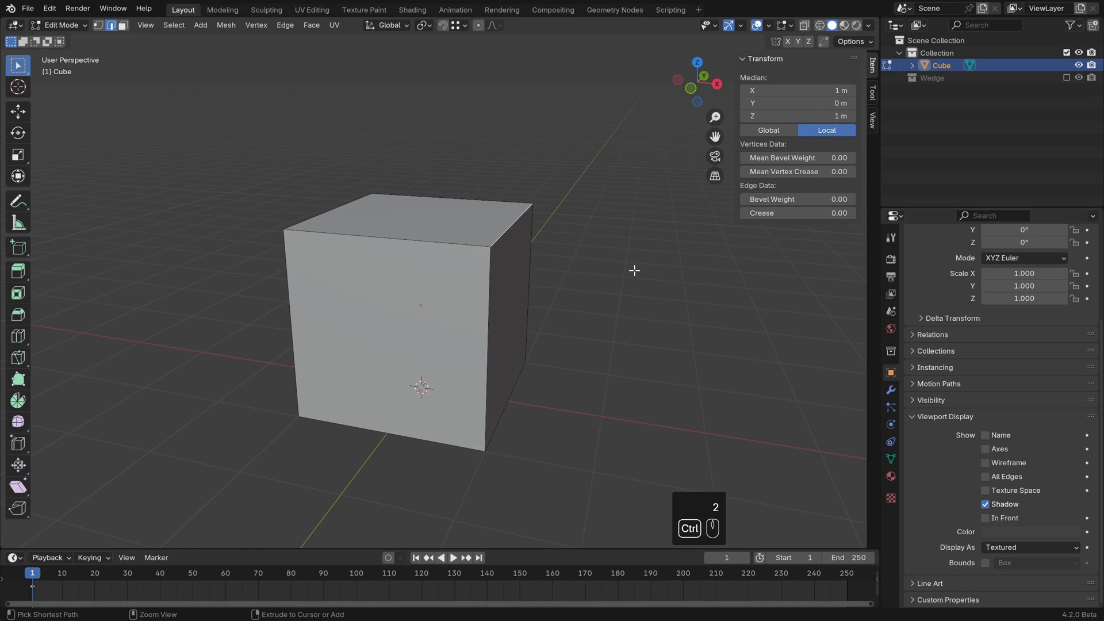
key(ctrl+b)
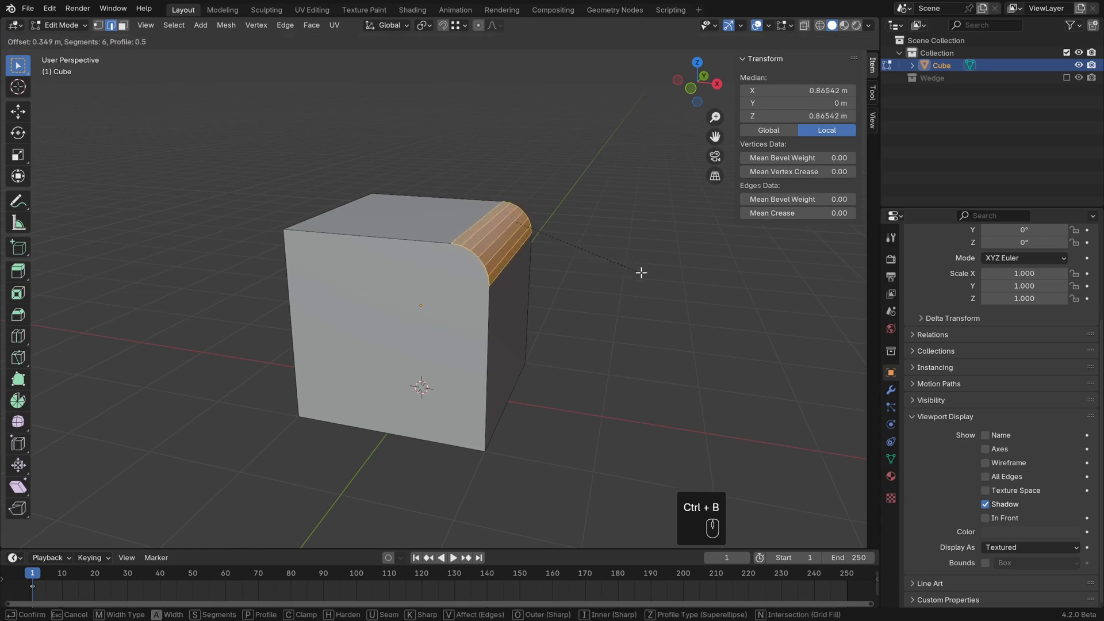
scroll(674, 287, down, 5)
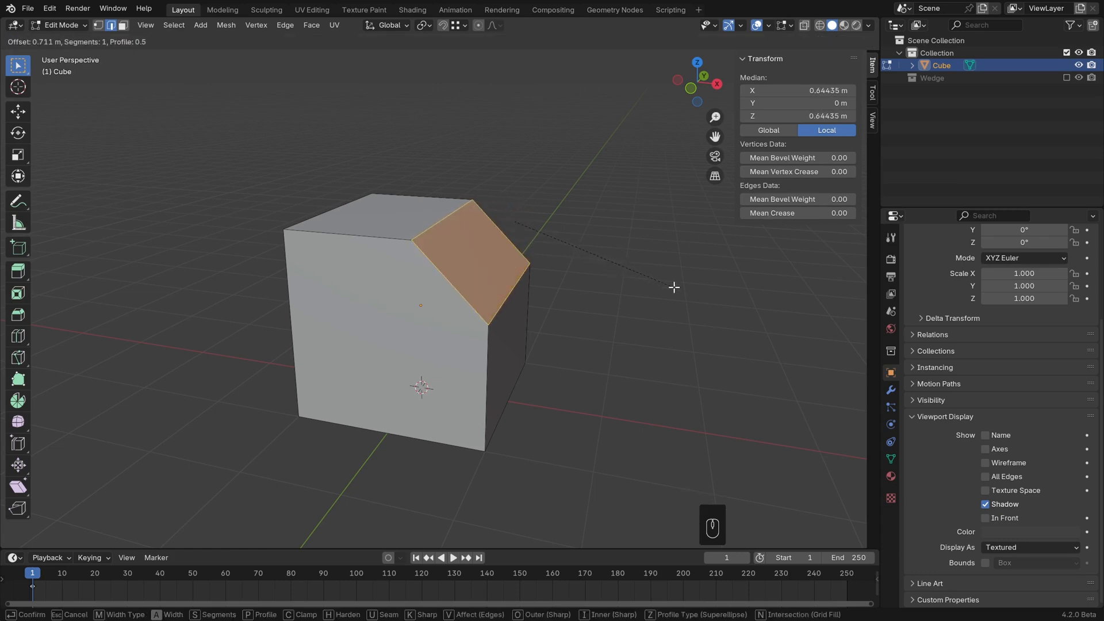
scroll(674, 287, up, 8)
scroll(673, 287, down, 7)
scroll(674, 287, up, 3)
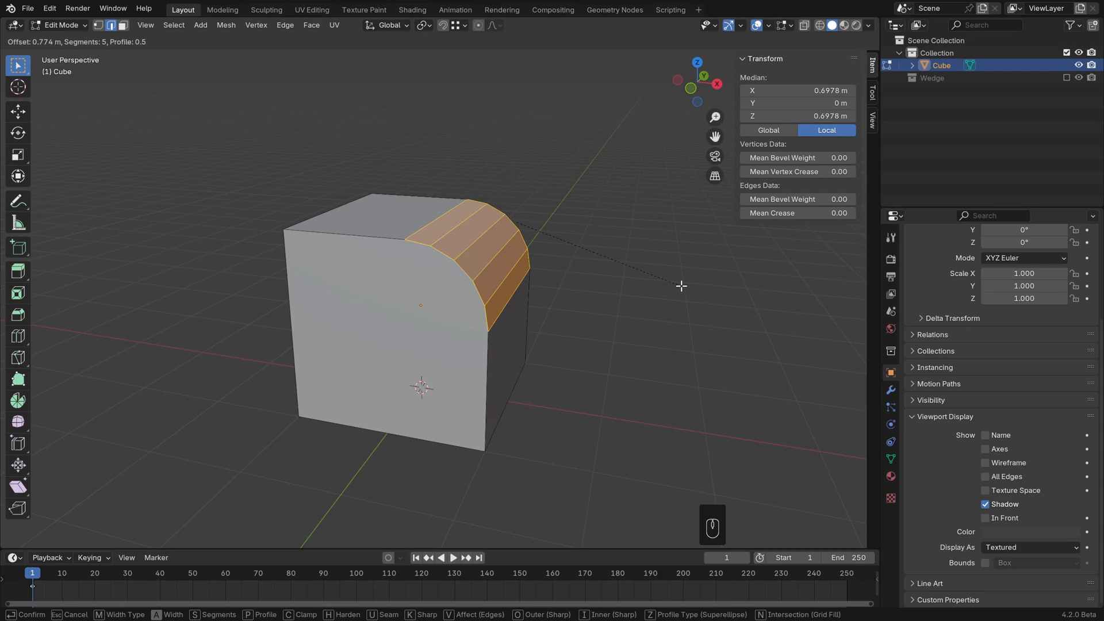
click(681, 285)
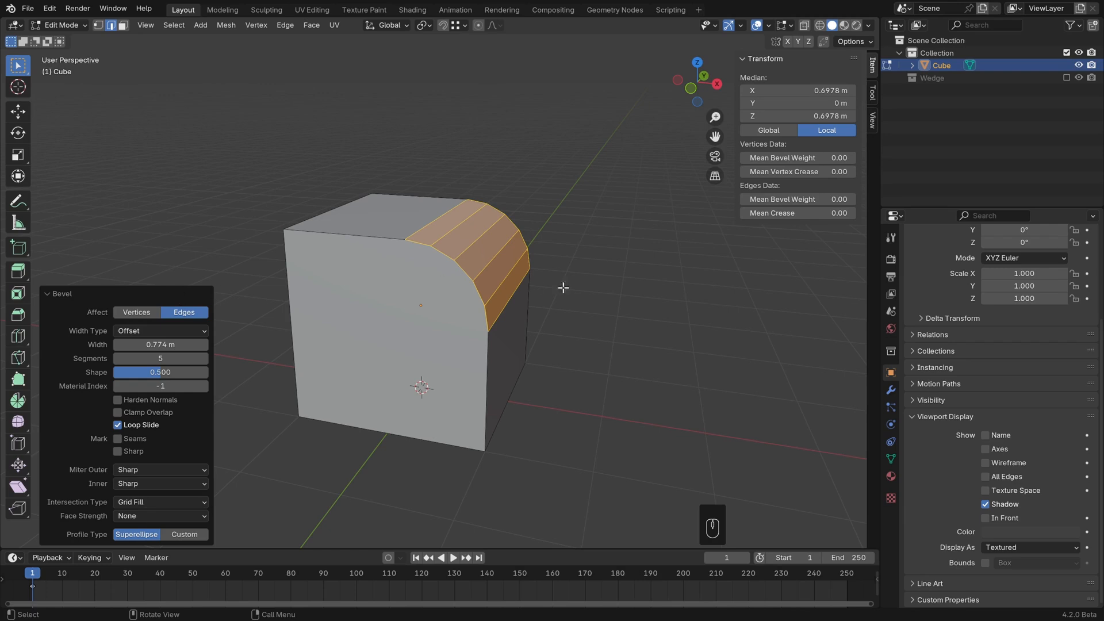
key(Tab)
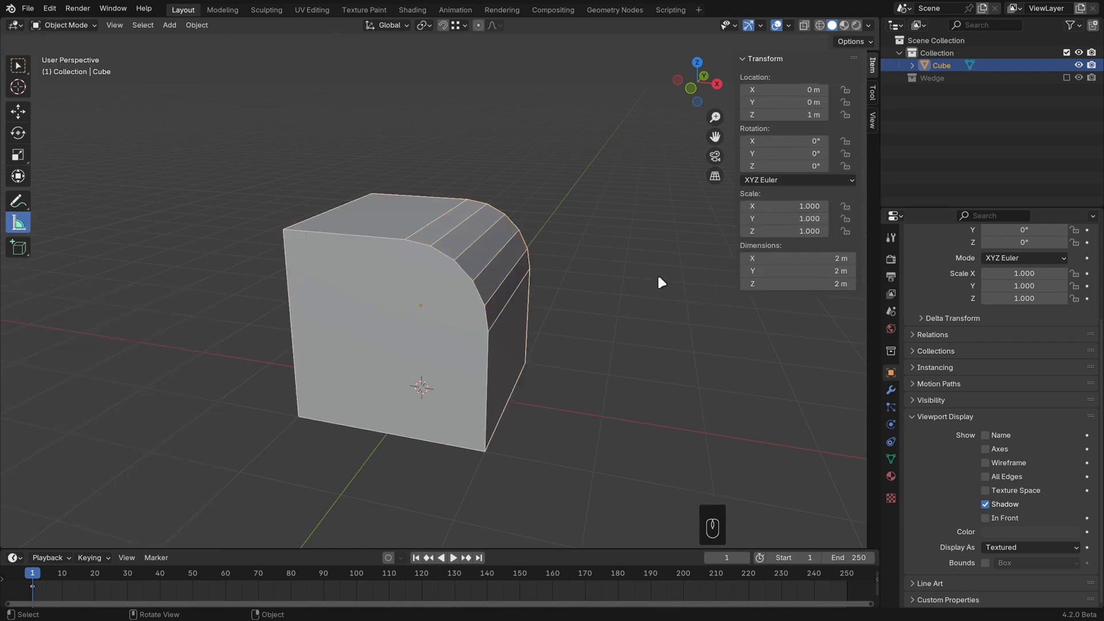
Add a Bevel modifier to the cube
click(891, 390)
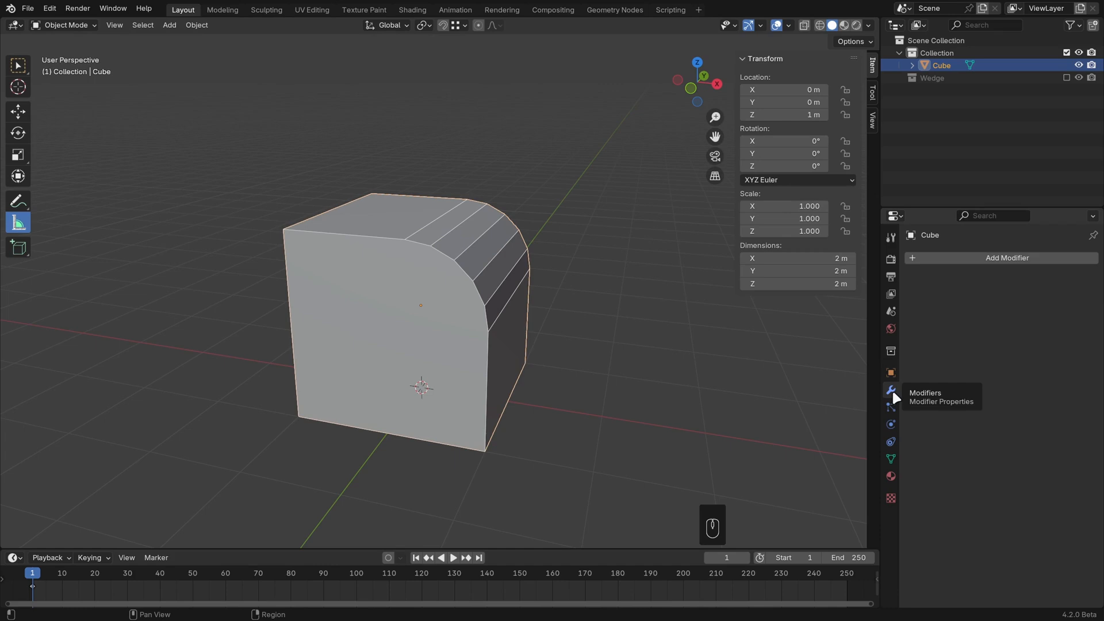
click(992, 257)
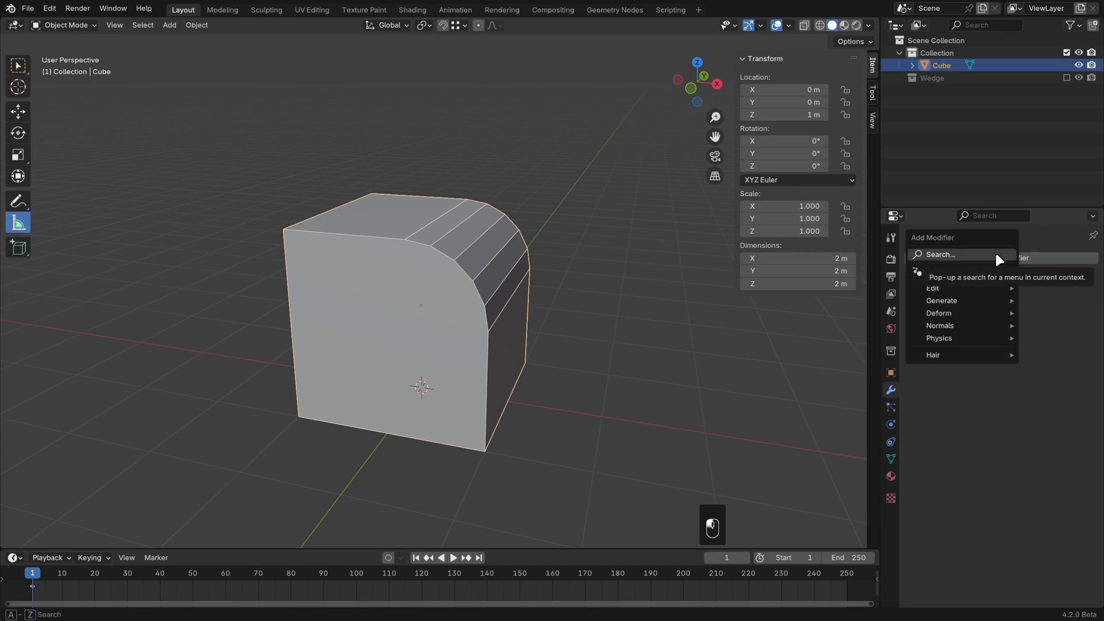
click(995, 254)
text(beve)
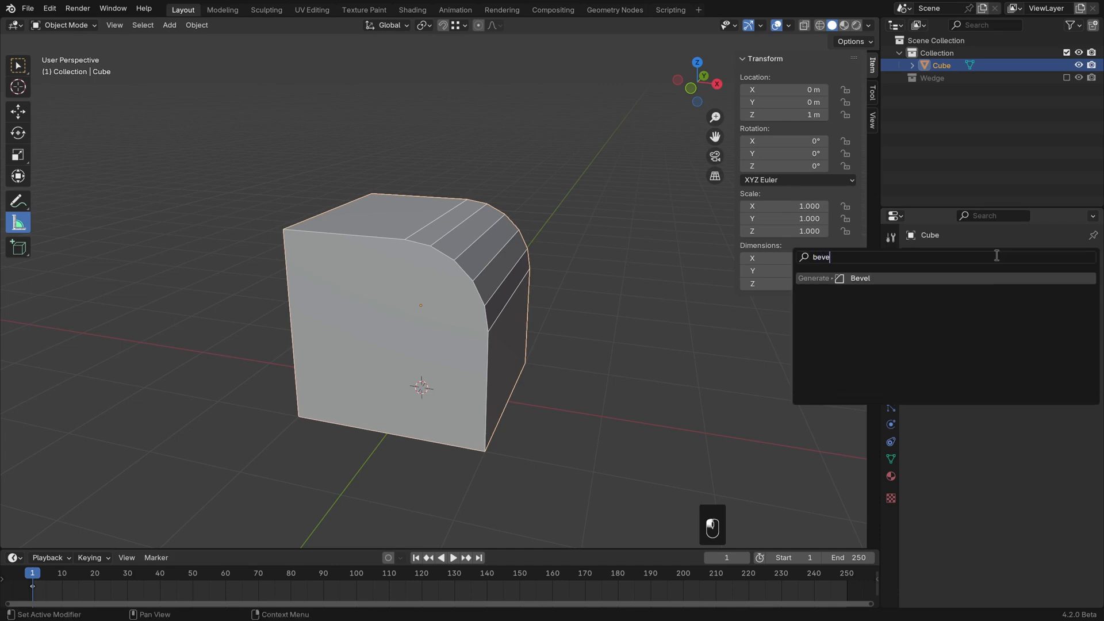
key(Return)
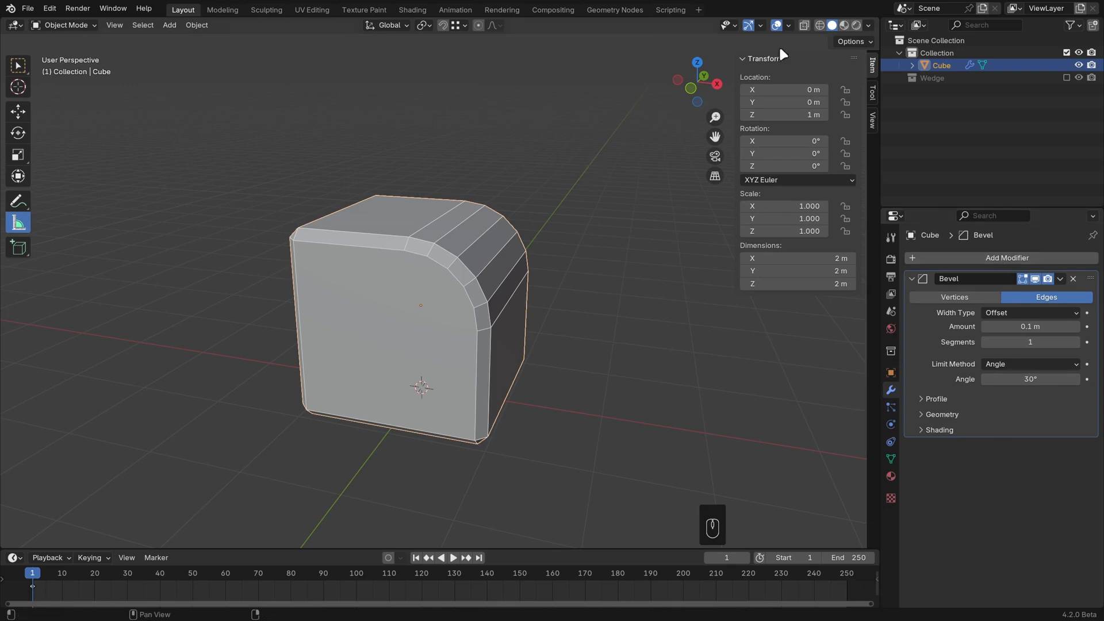
Check the viewport's wireframe overlay setting, and switch the visible collection from Collection to Wedge
click(788, 25)
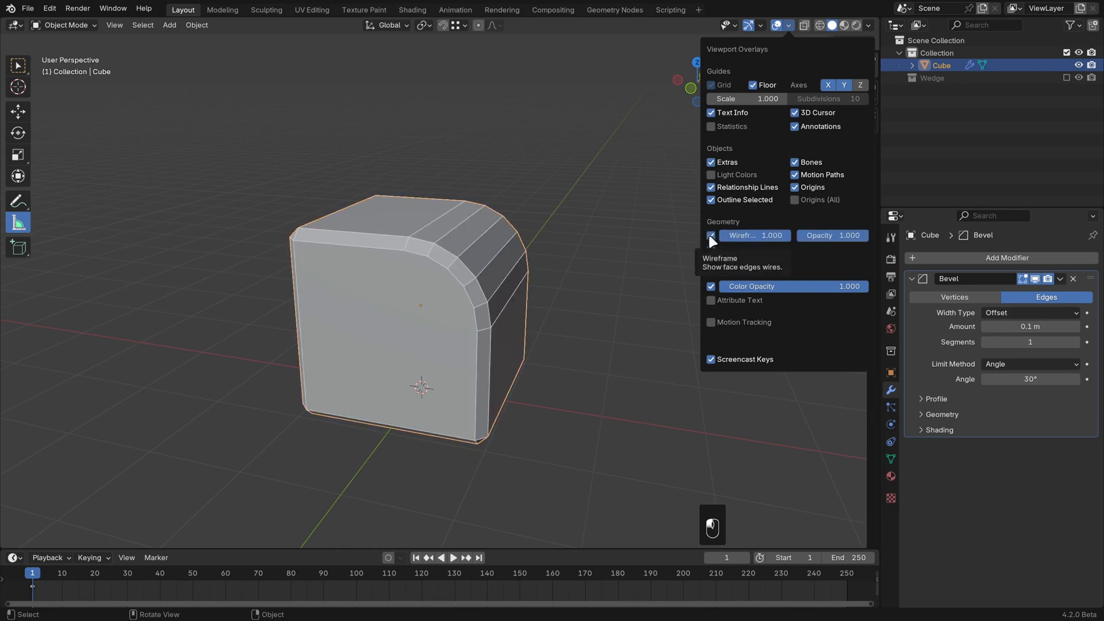
click(657, 236)
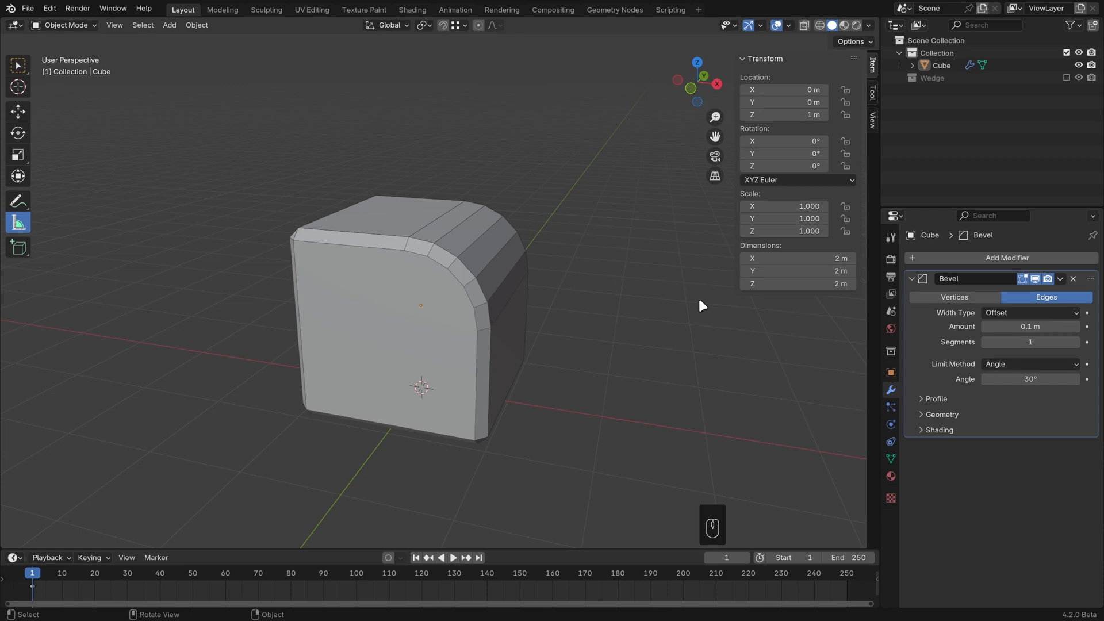
click(1066, 53)
click(1067, 64)
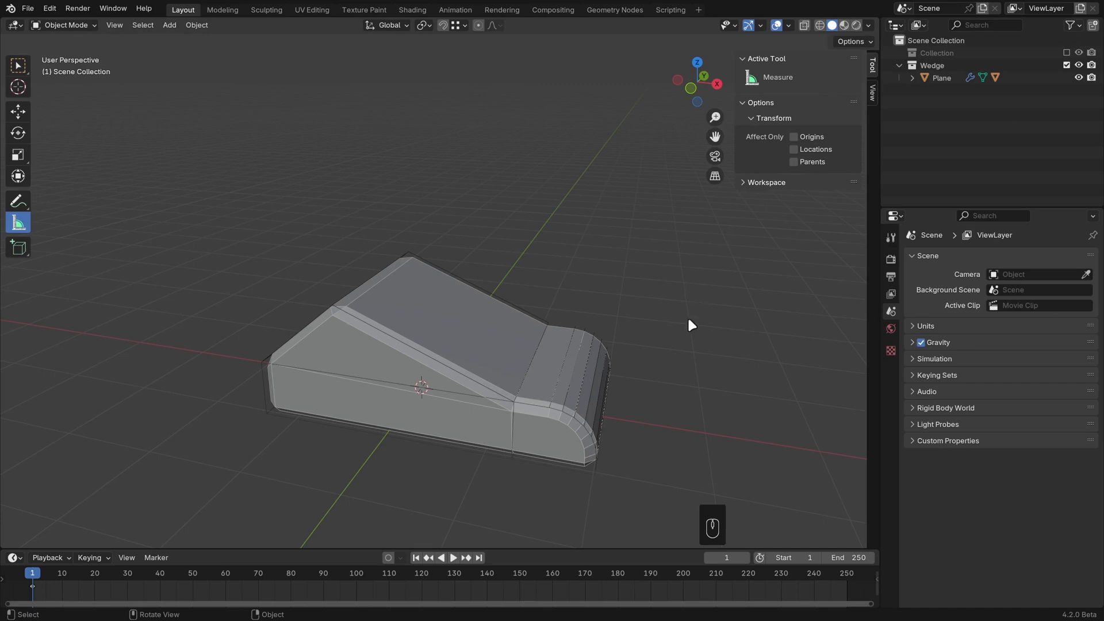
Compare the bevelled wedge with the unbevelled wireframe copy around it, leaving the bevelled wedge selected
click(471, 332)
middle_drag(476, 338, 535, 374)
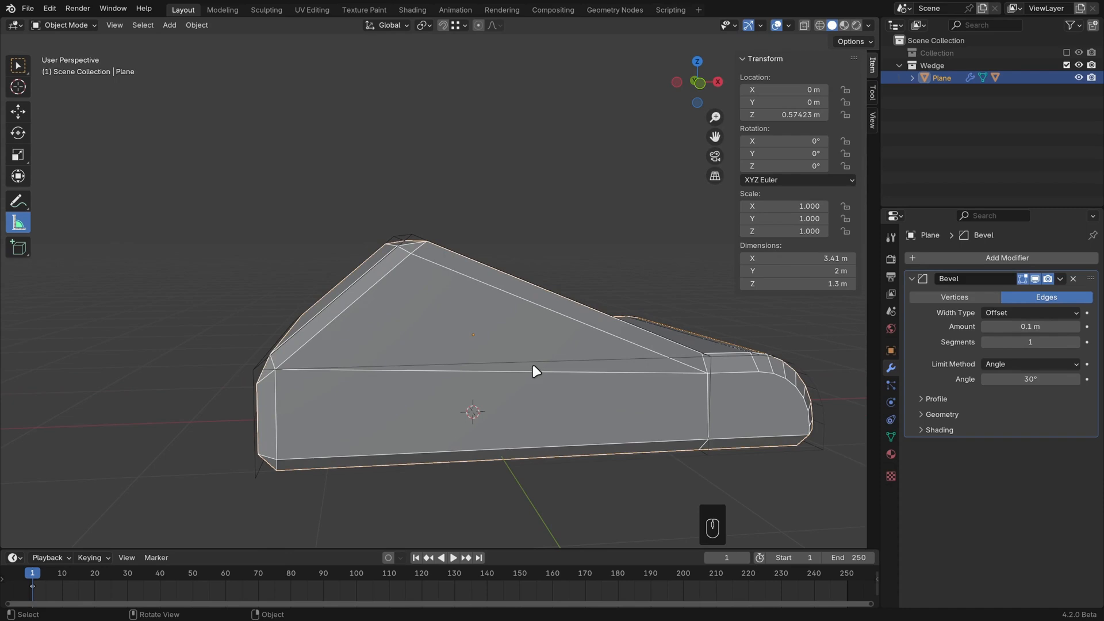
click(412, 239)
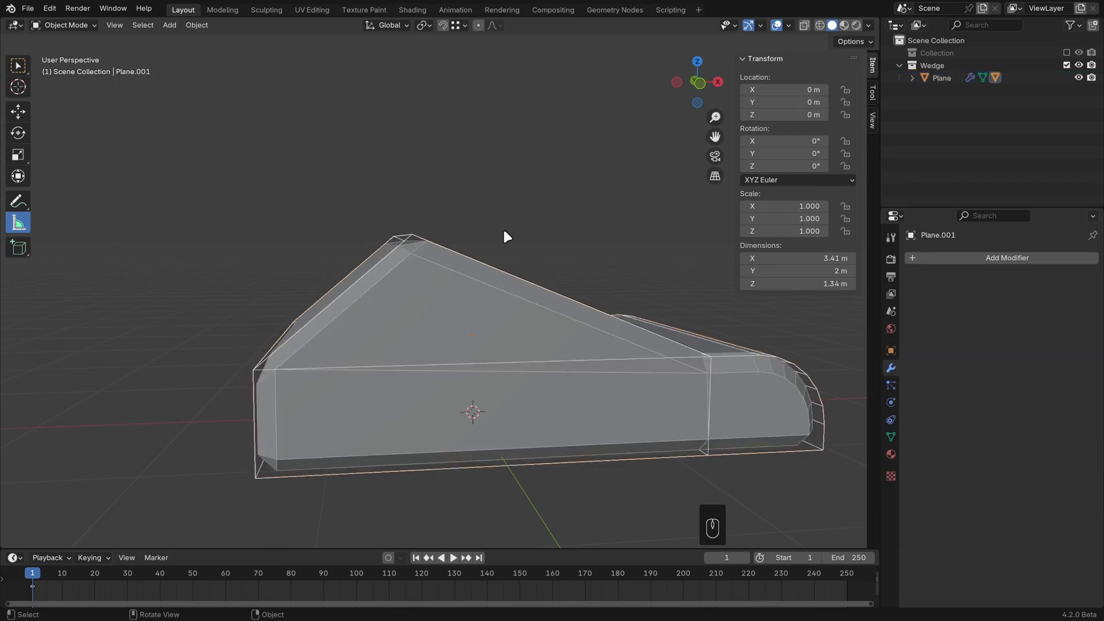
click(483, 309)
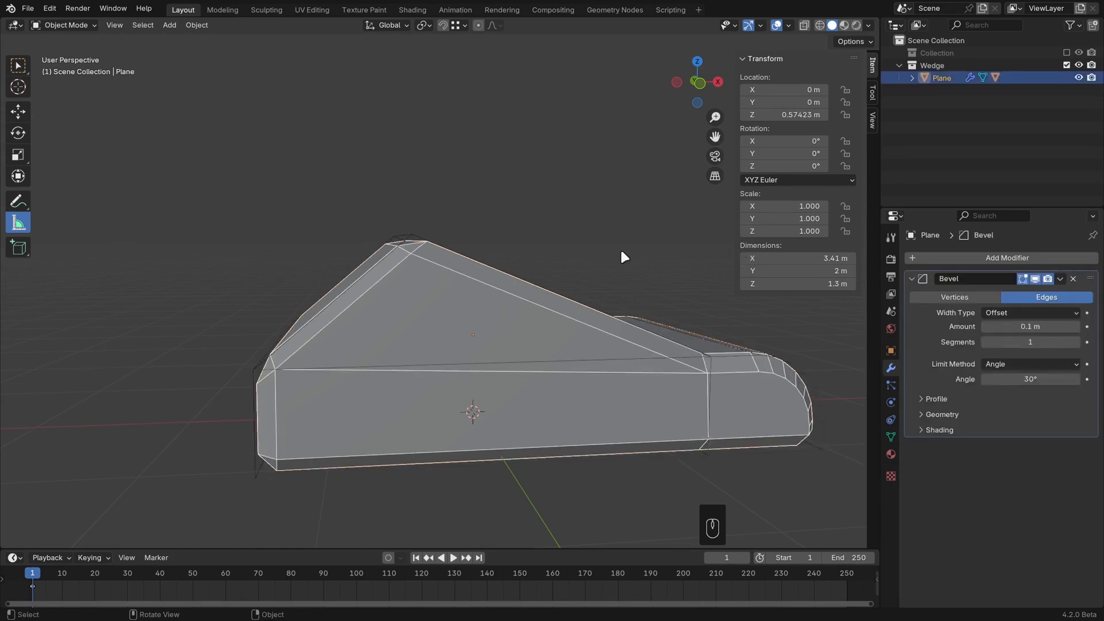
In front view, measure along the original slope from the wedge's unbevelled peak to the bevel's edge, and delete the measurement
key(KP_1)
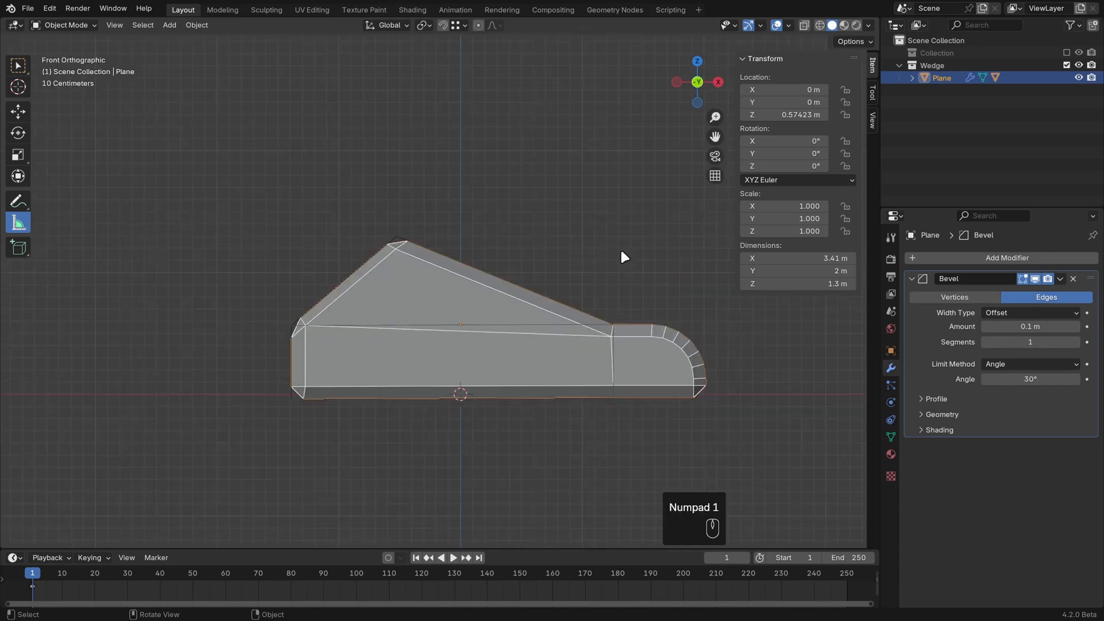
scroll(552, 256, up, 4)
scroll(529, 232, up, 2)
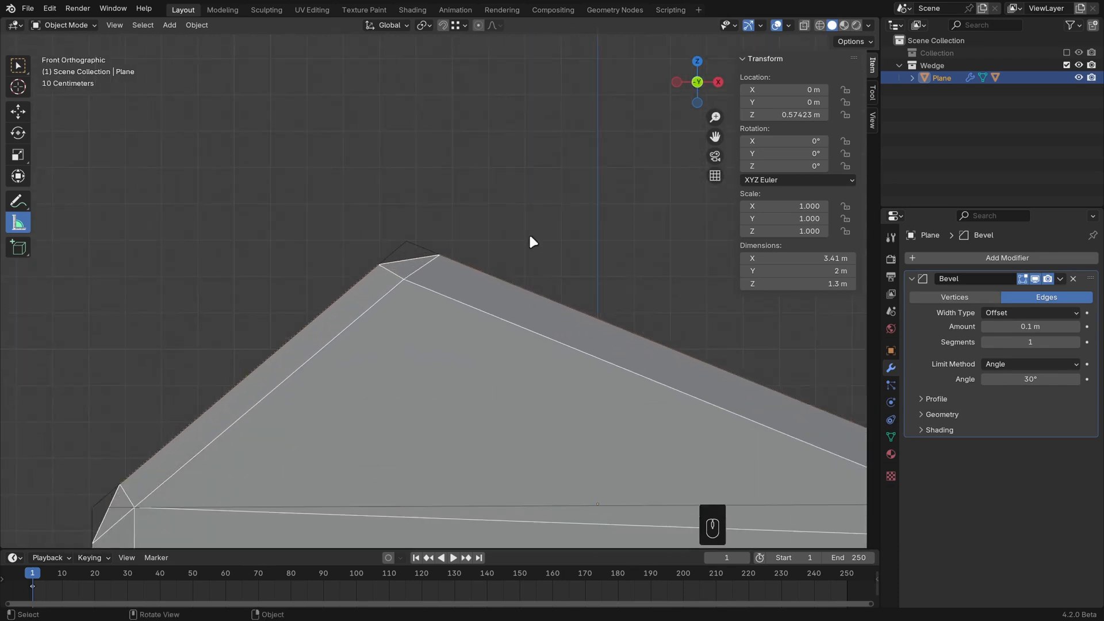
click(529, 232)
scroll(500, 251, up, 3)
scroll(519, 284, up, 3)
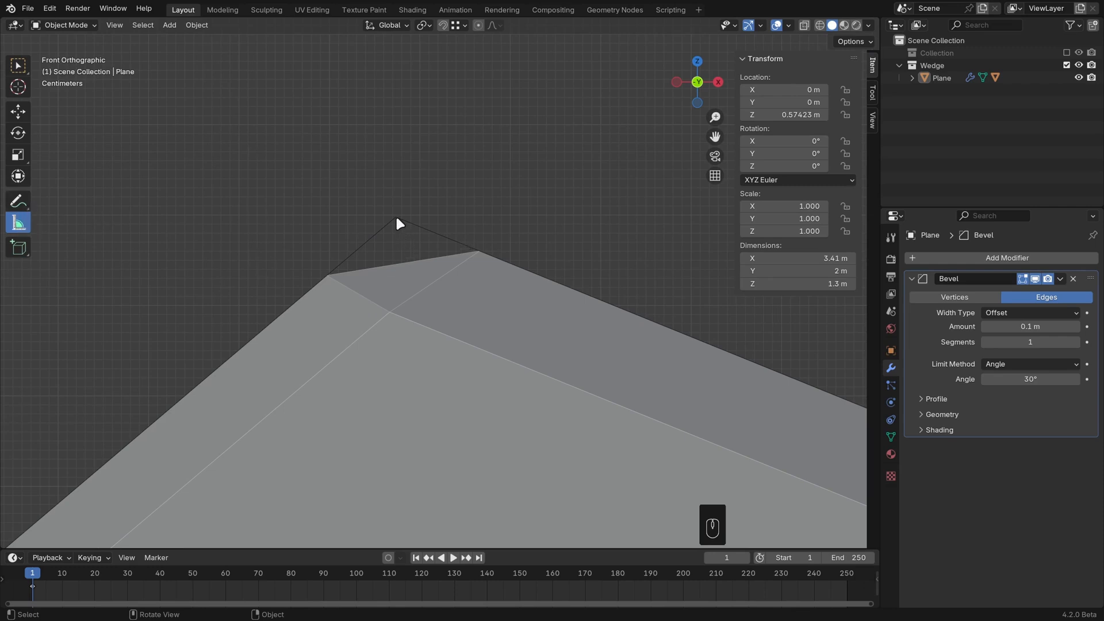
drag(396, 219, 326, 275)
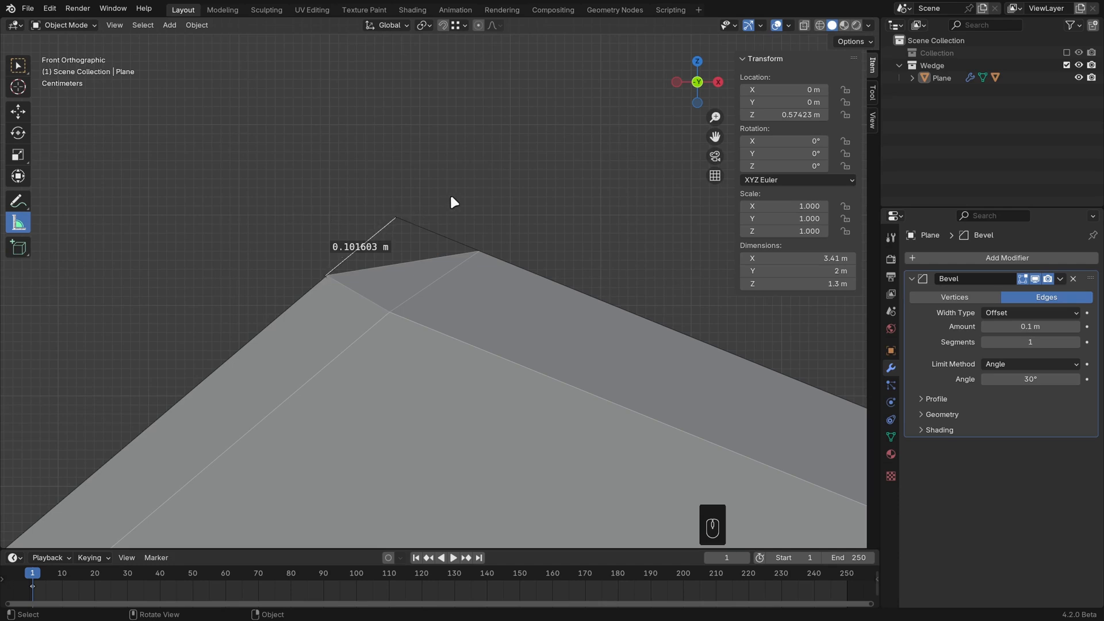
key(x)
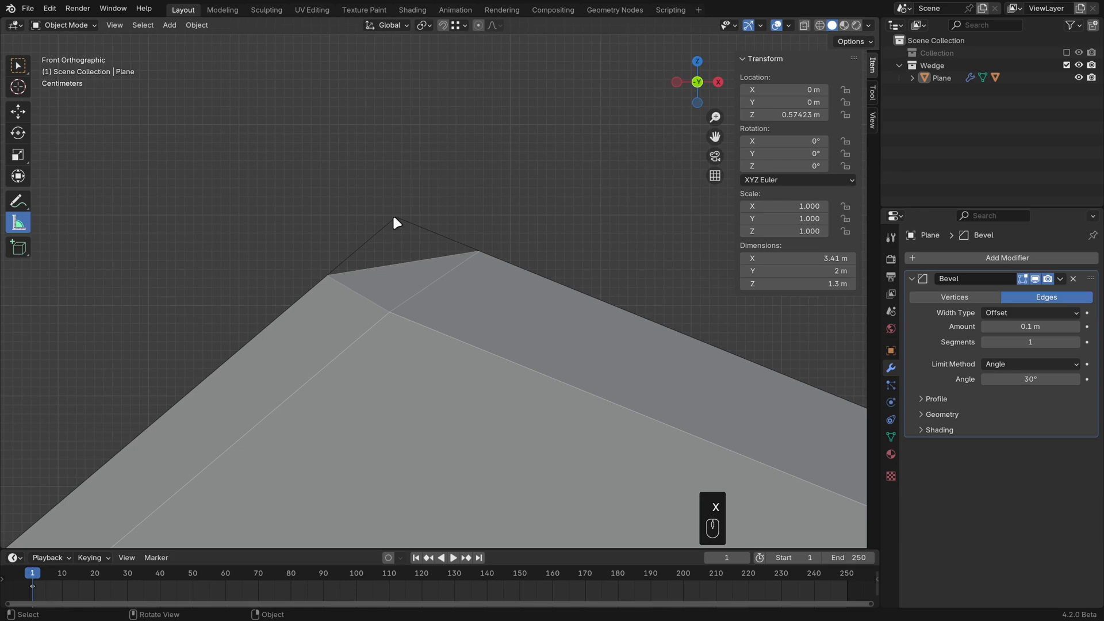
Set the Bevel modifier's width type to Width, and measure across the bevel face at the peak, removing the ruler again
click(1010, 313)
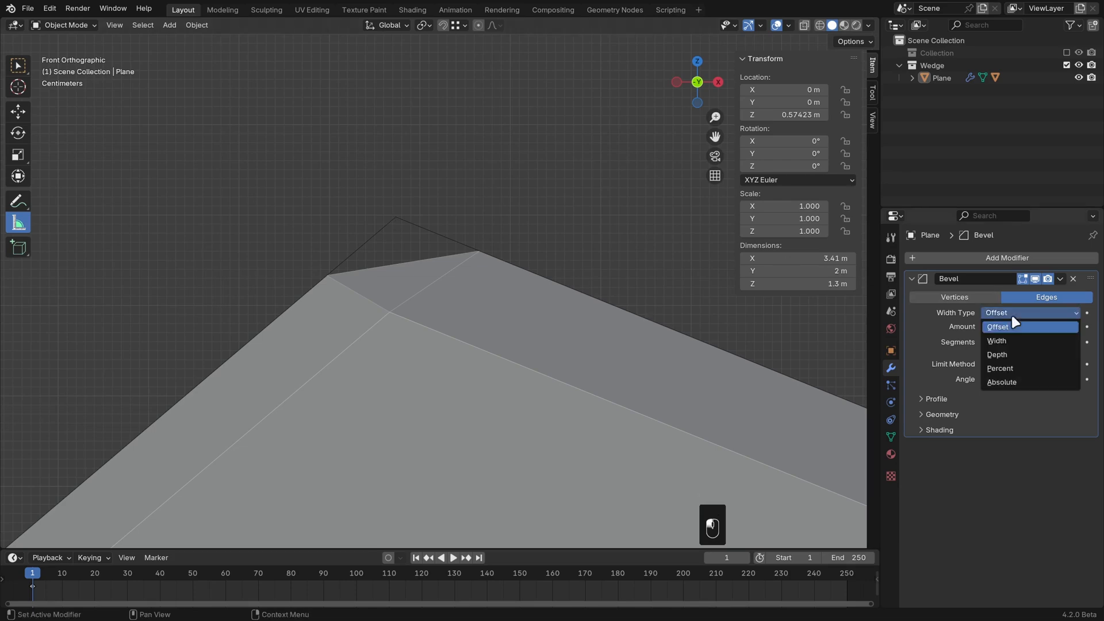
click(1003, 341)
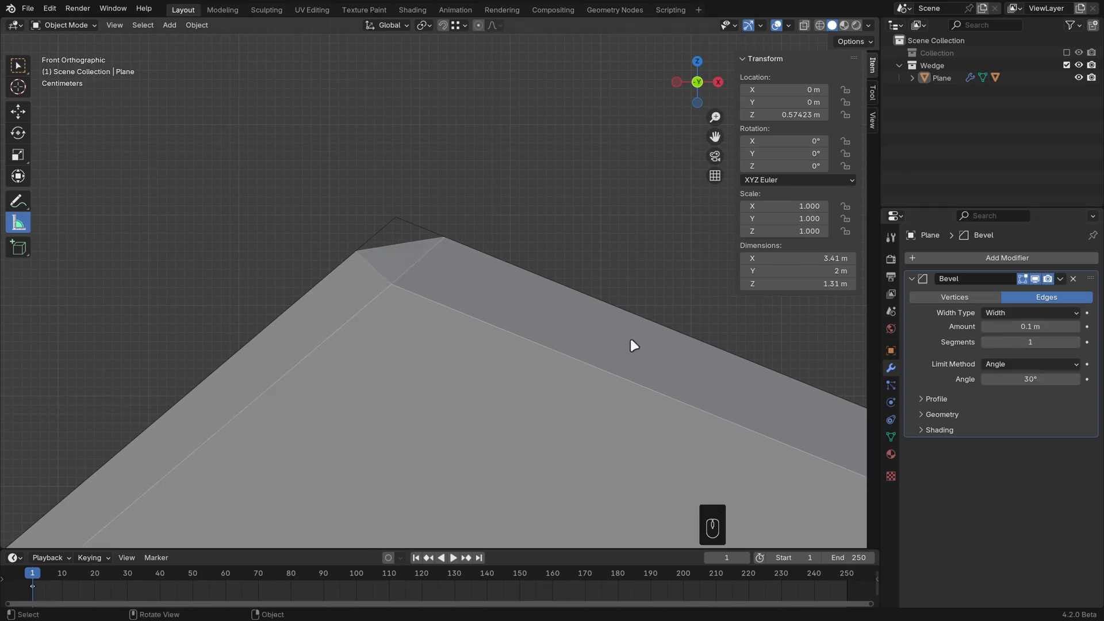
drag(357, 251, 445, 237)
key(x)
Set the bevel's width type to Depth, and measure from the original peak down to the bevel face, removing the ruler again
click(1003, 312)
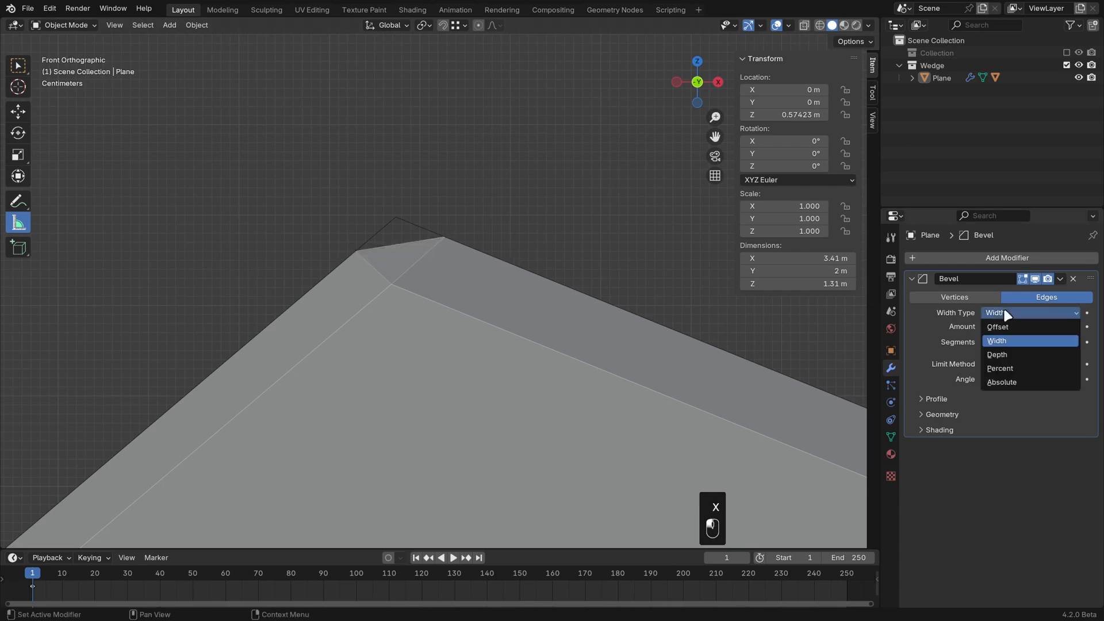
click(1000, 354)
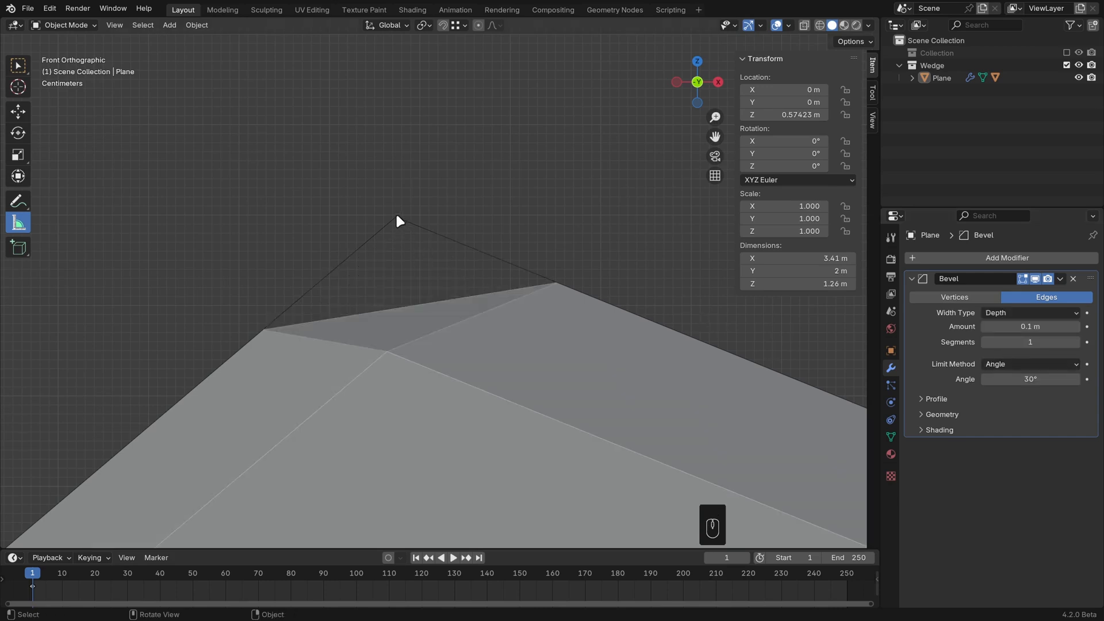
drag(396, 218, 403, 311)
key(x)
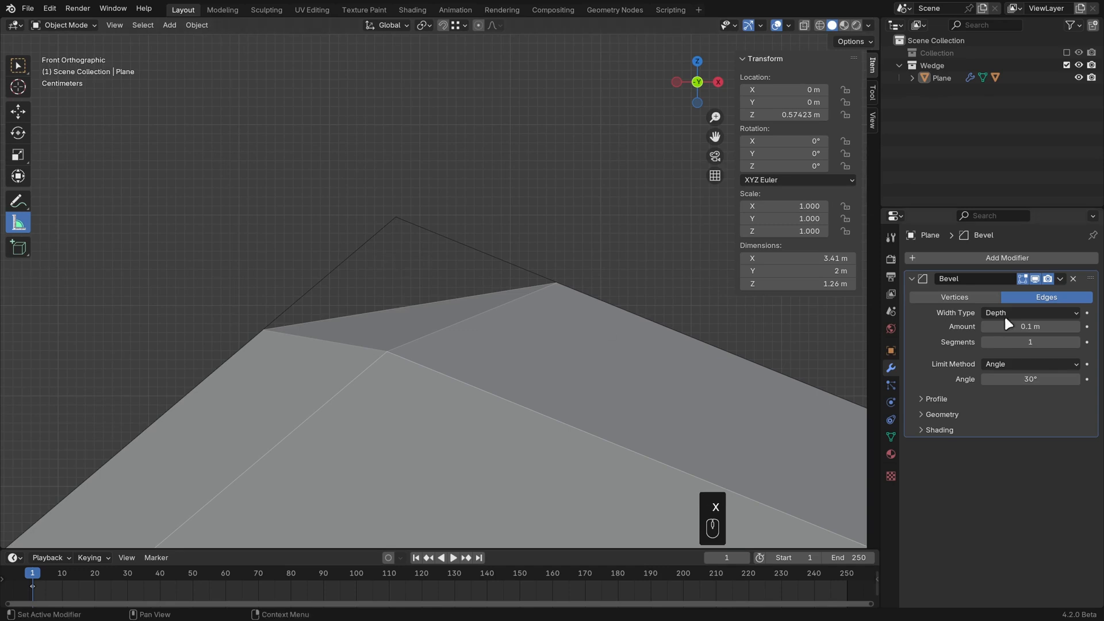
Set the bevel's width type to Percent, and try adjusting the width percentage
click(1029, 312)
click(1005, 367)
scroll(583, 285, down, 1)
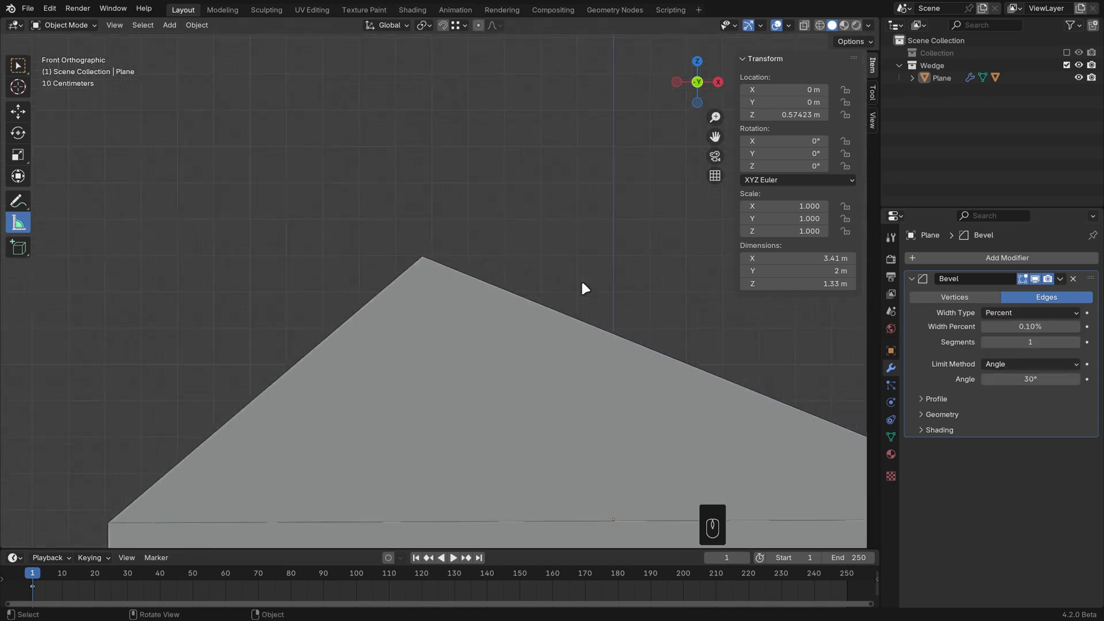
scroll(582, 286, down, 2)
mouse_move(1059, 325)
mouse_down()
mouse_move(1103, 326)
mouse_move(1069, 326)
mouse_up()
Set the bevel's width type to Absolute with an amount of 0.05 m
click(1001, 311)
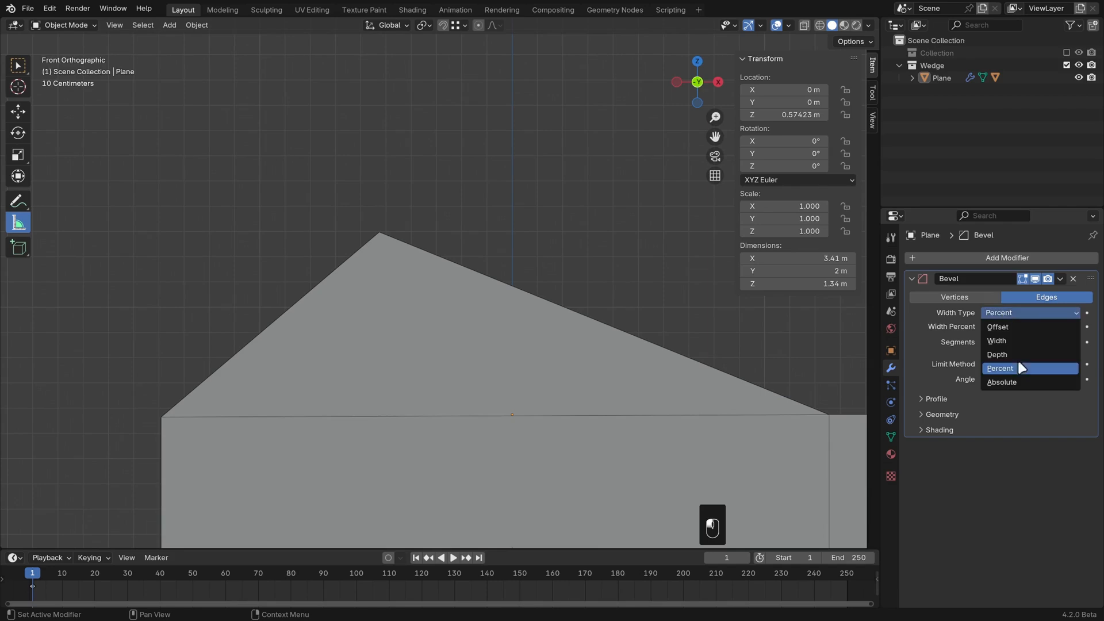
click(1020, 381)
click(1011, 325)
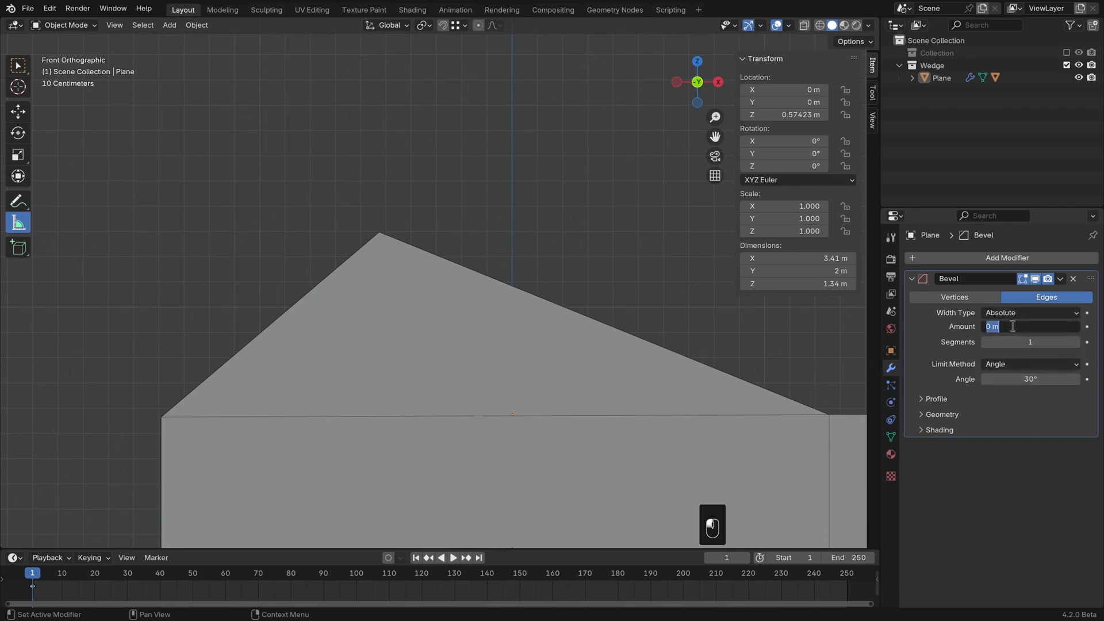
text(0.05)
key(Return)
Examine the absolute 0.1 m bevel along the wedge's sloped sides and rounded front edge
click(1015, 310)
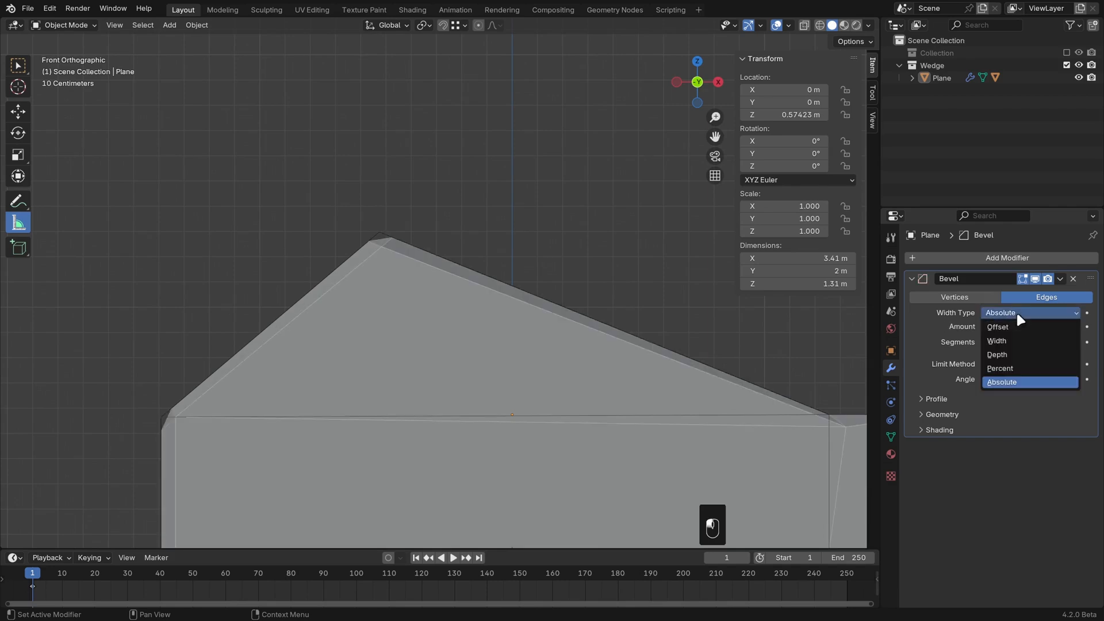
middle_drag(521, 304, 509, 331)
scroll(507, 326, up, 1)
middle_drag(589, 358, 579, 358)
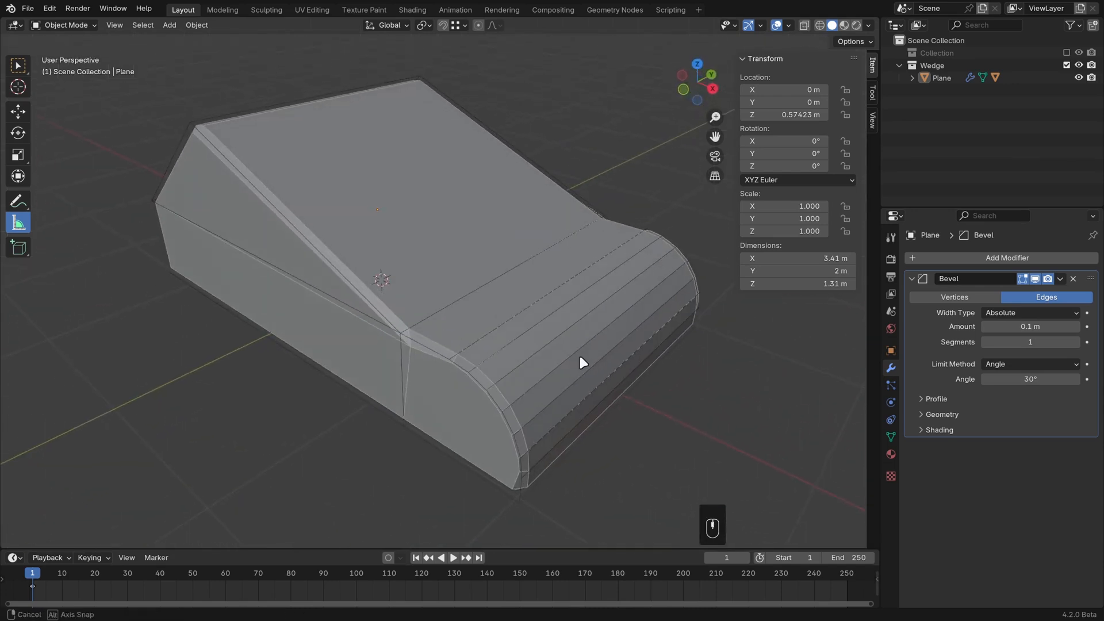
middle_drag(578, 424, 552, 396)
scroll(552, 396, up, 1)
scroll(551, 397, down, 1)
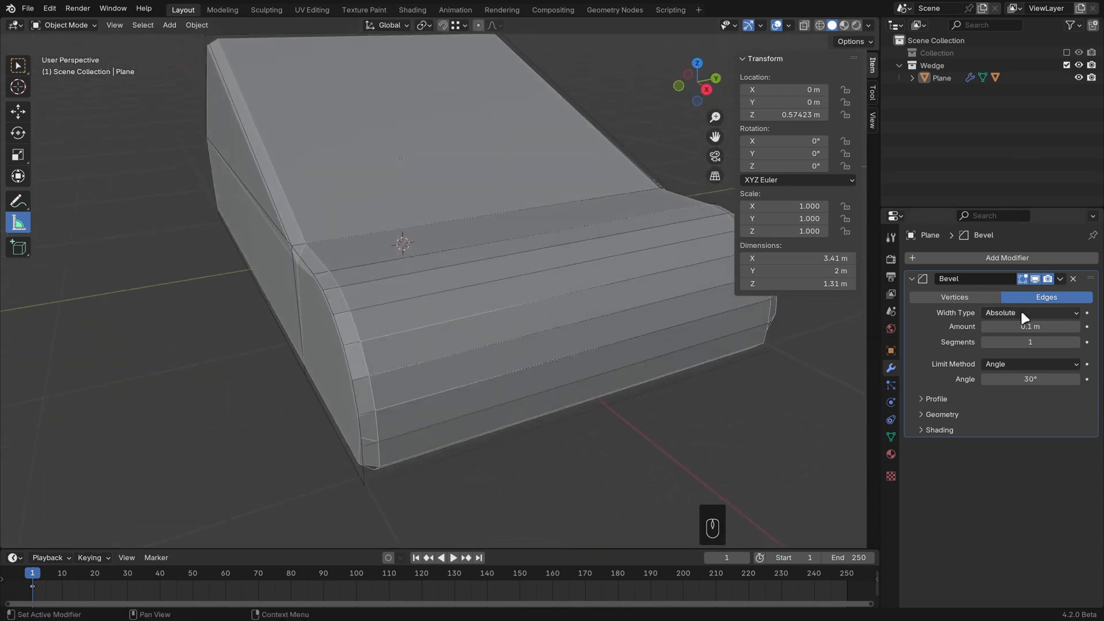
Set the bevel's width type to Offset and examine the rounded front and side edges from several angles
click(1021, 312)
click(1016, 323)
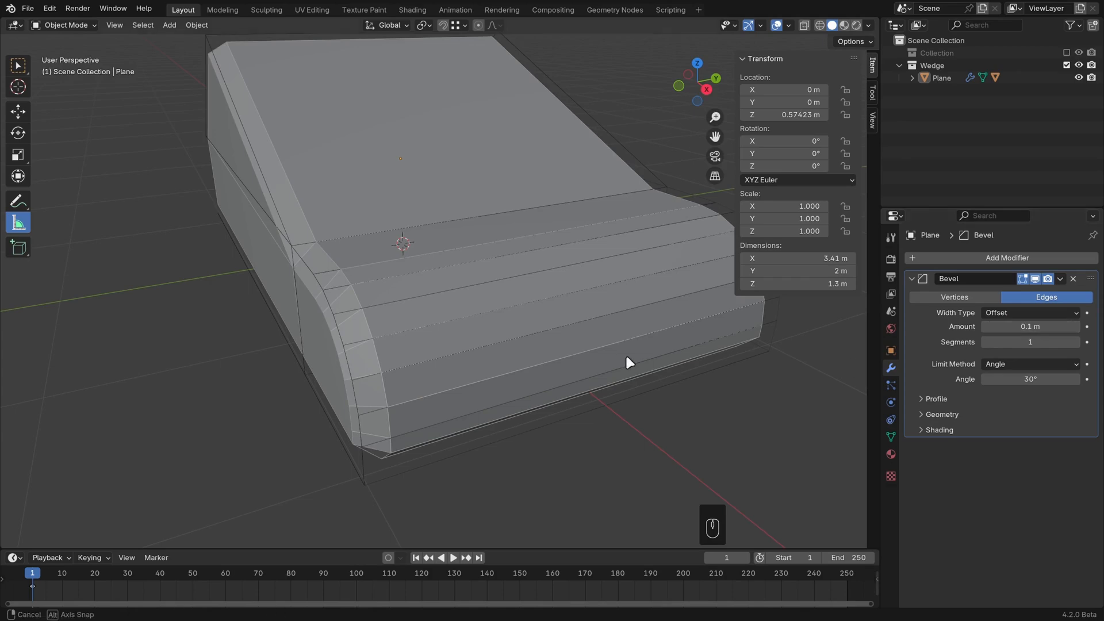
middle_drag(625, 362, 692, 379)
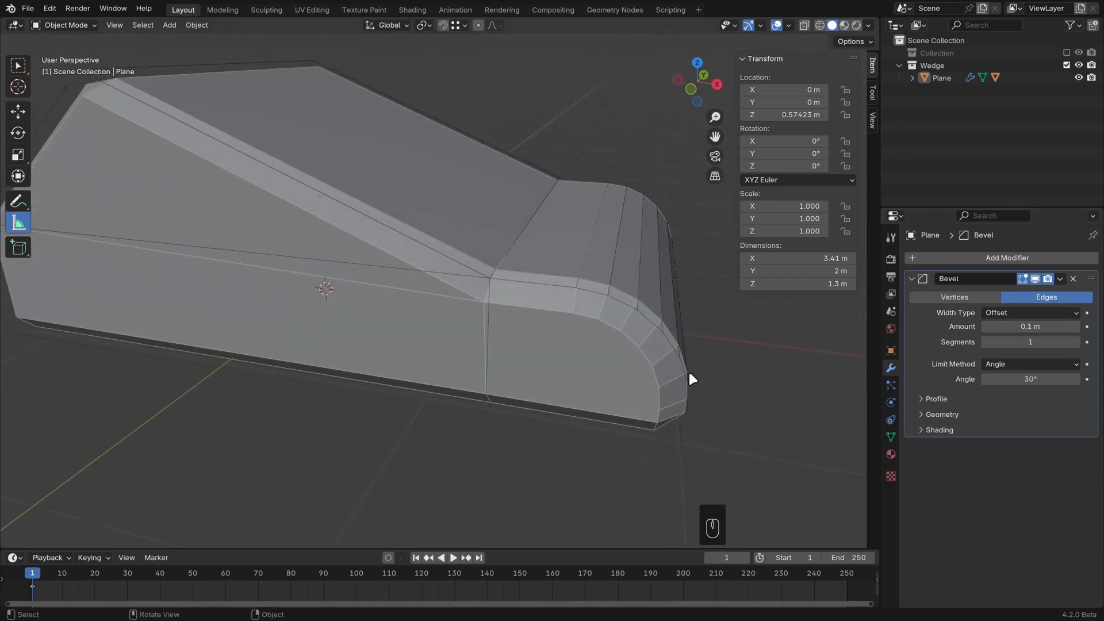
mouse_move(572, 300)
middle_down()
mouse_move(623, 385)
mouse_move(609, 344)
mouse_move(561, 320)
middle_up()
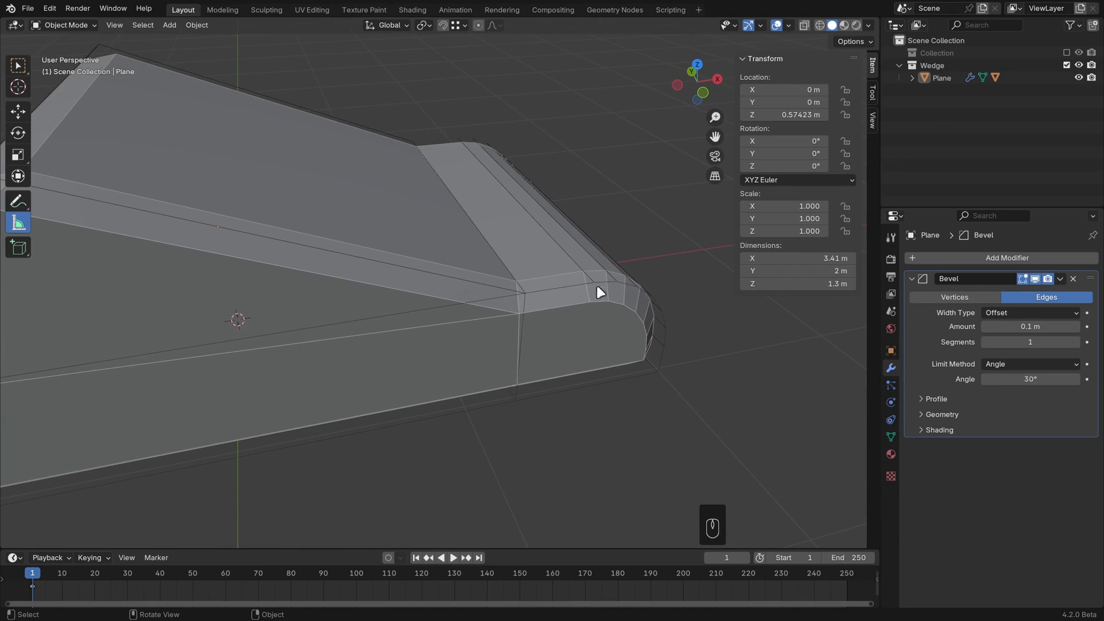
scroll(654, 304, down, 5)
middle_drag(594, 276, 562, 266)
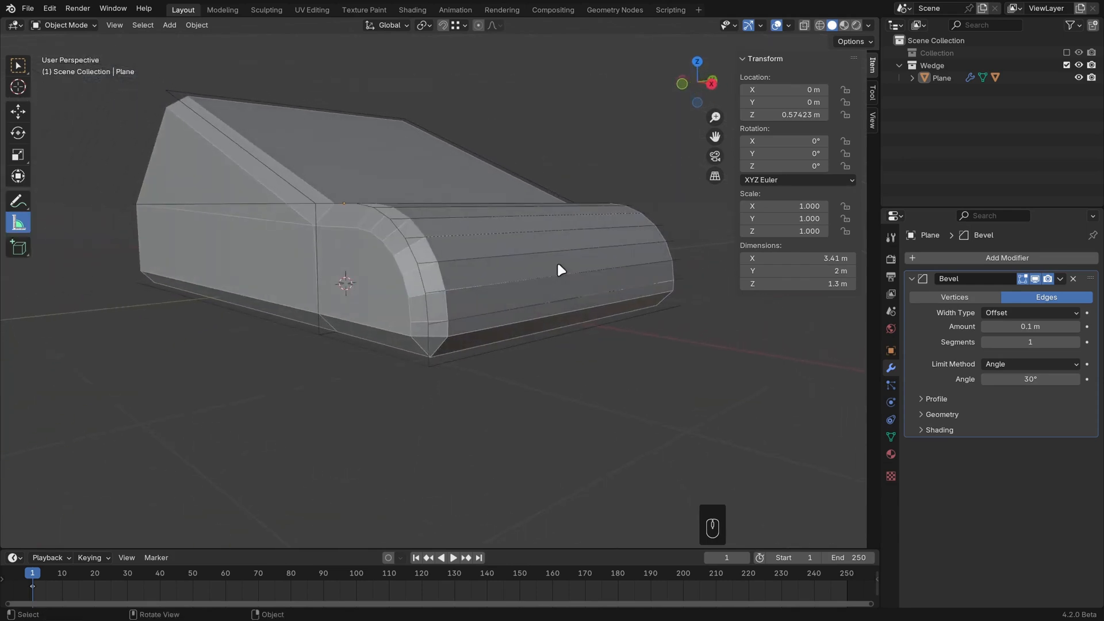
Set the bevel's width type to Absolute, and measure across the bevel face on the rounded front edge, removing the ruler again
click(1003, 317)
click(1017, 381)
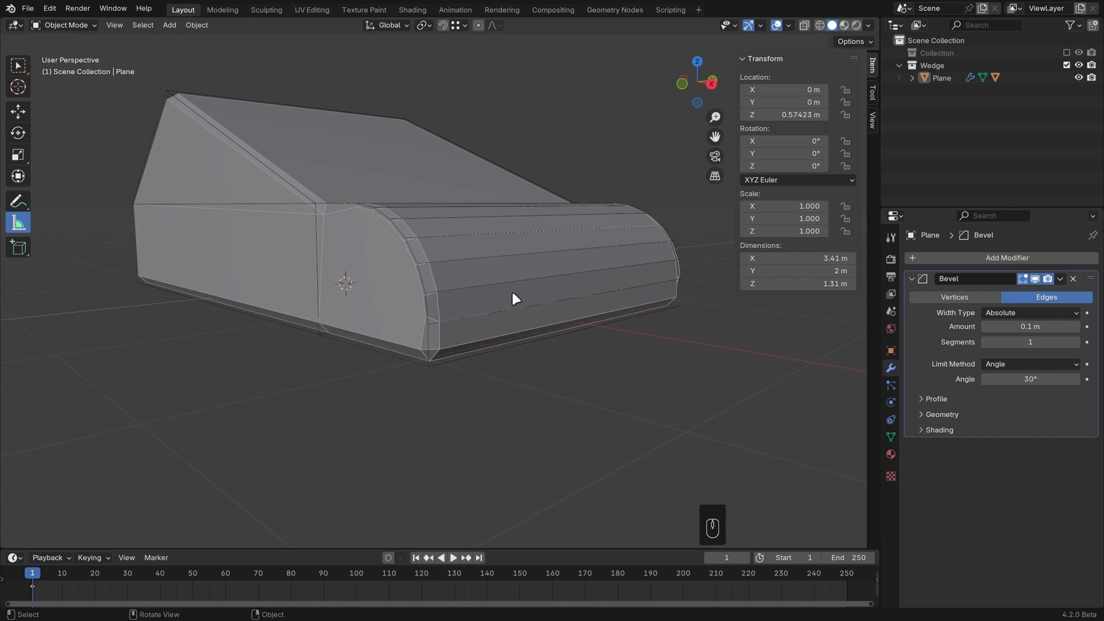
middle_drag(513, 294, 493, 332)
scroll(474, 329, up, 3)
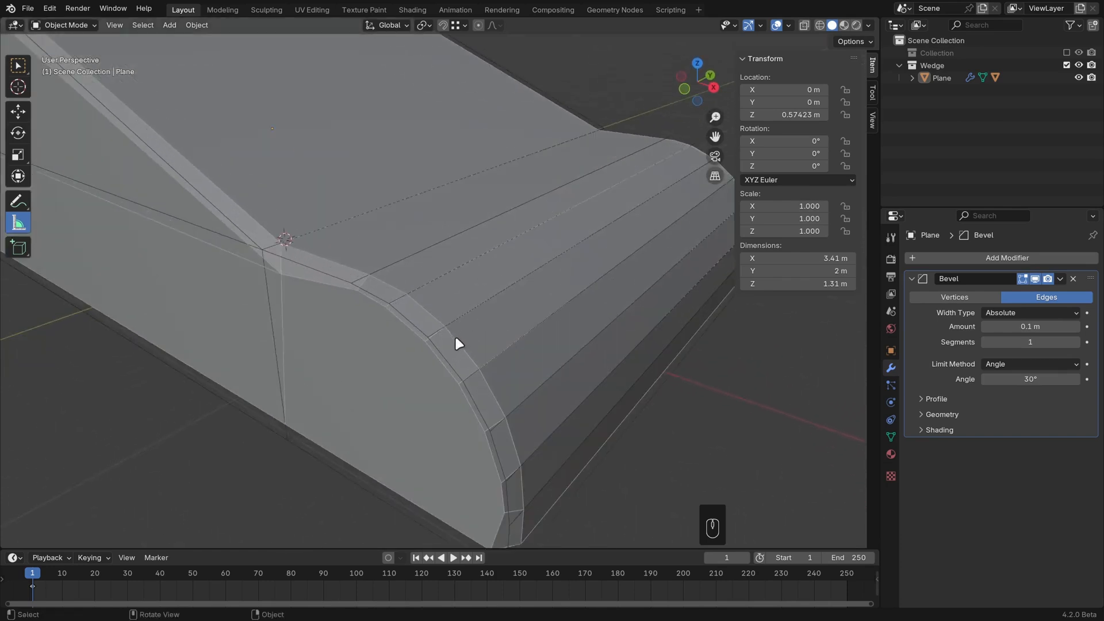
drag(427, 338, 449, 326)
key(x)
Set the bevel's width type back to Offset and view the whole wedge
click(1011, 313)
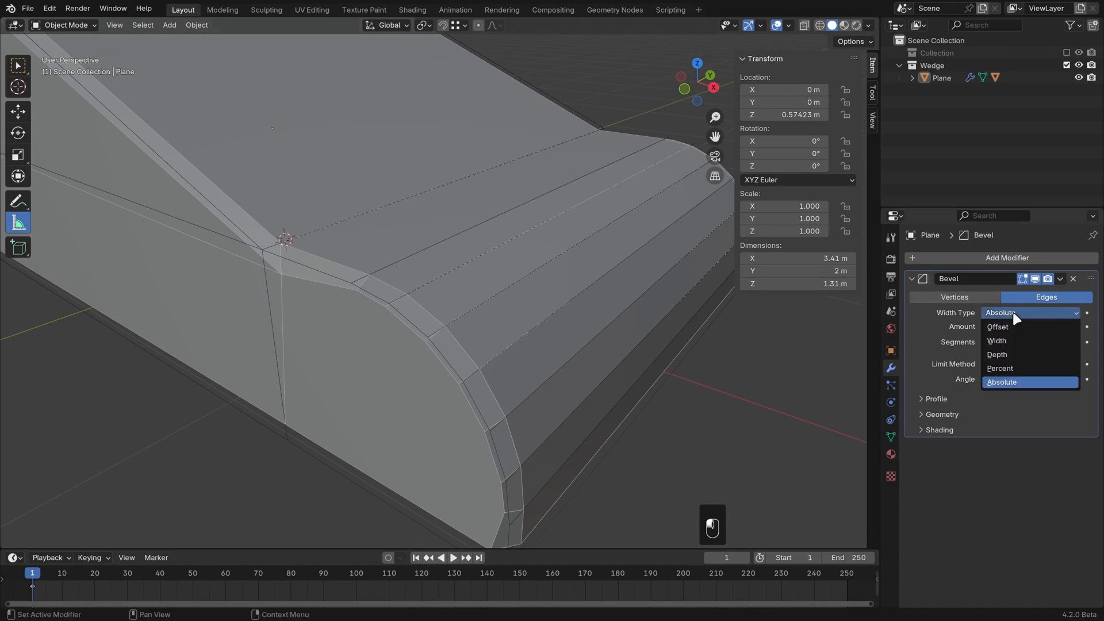
click(1013, 326)
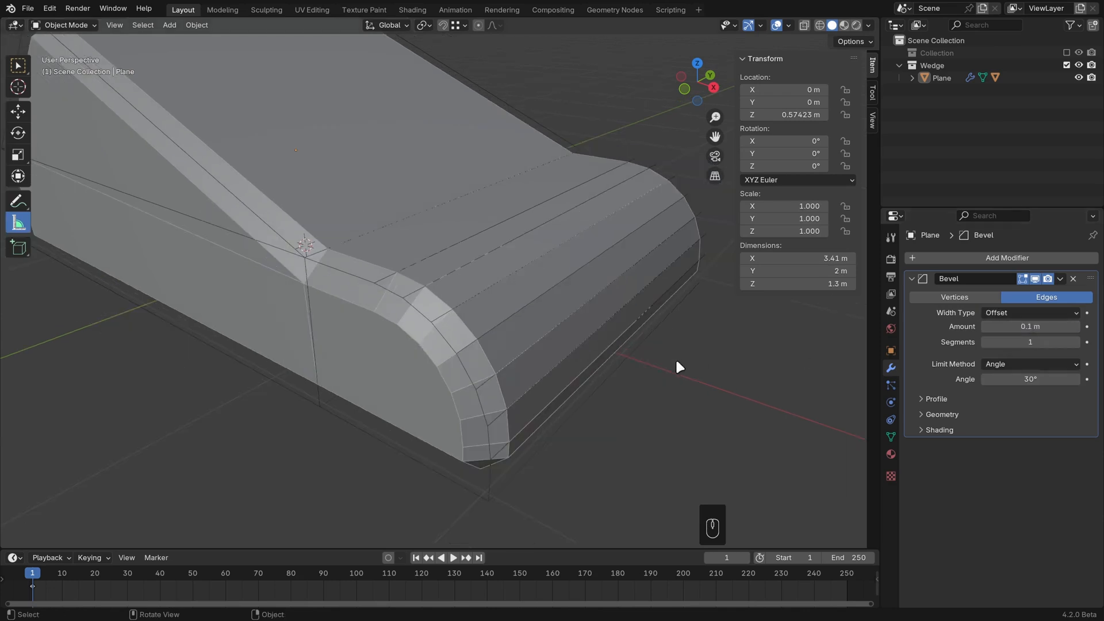
scroll(676, 361, down, 5)
mouse_move(666, 352)
middle_down()
mouse_move(607, 350)
mouse_move(675, 343)
middle_up()
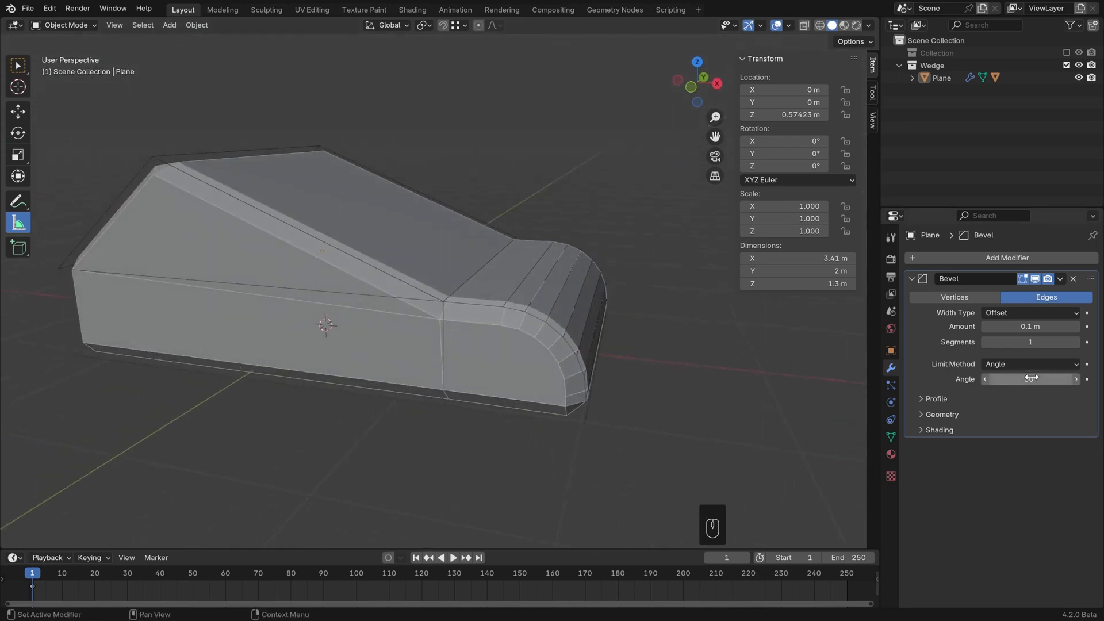
Try lowering the bevel's angle limit to 0.000003° and examine the bevelled rounded front
mouse_move(1030, 378)
mouse_down()
mouse_move(977, 378)
mouse_move(1029, 378)
mouse_up()
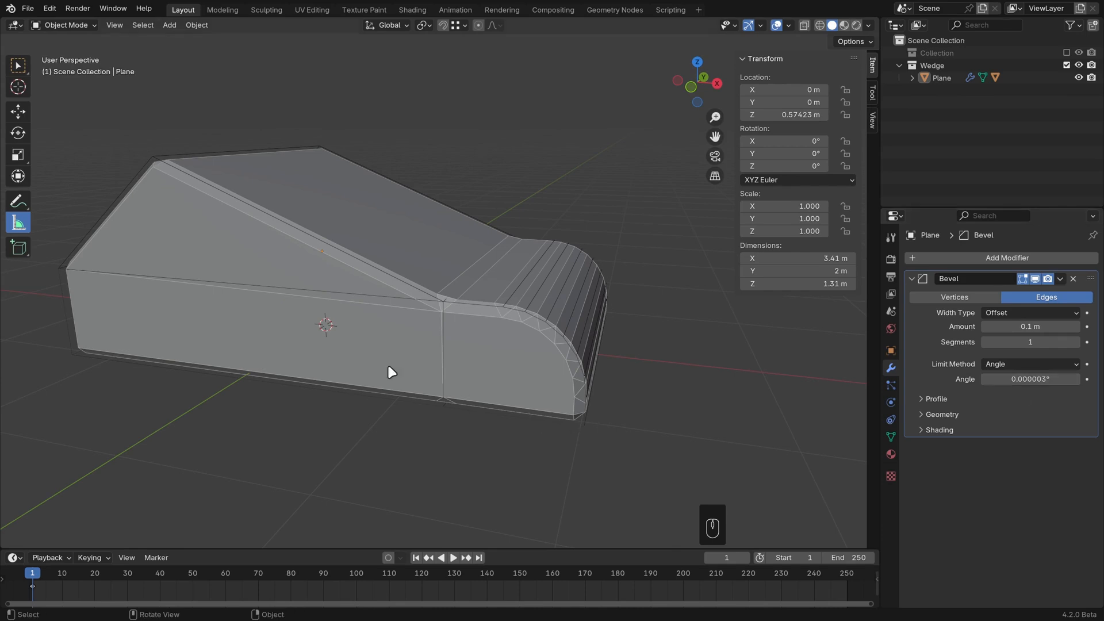
scroll(389, 370, up, 4)
middle_drag(454, 485, 510, 410)
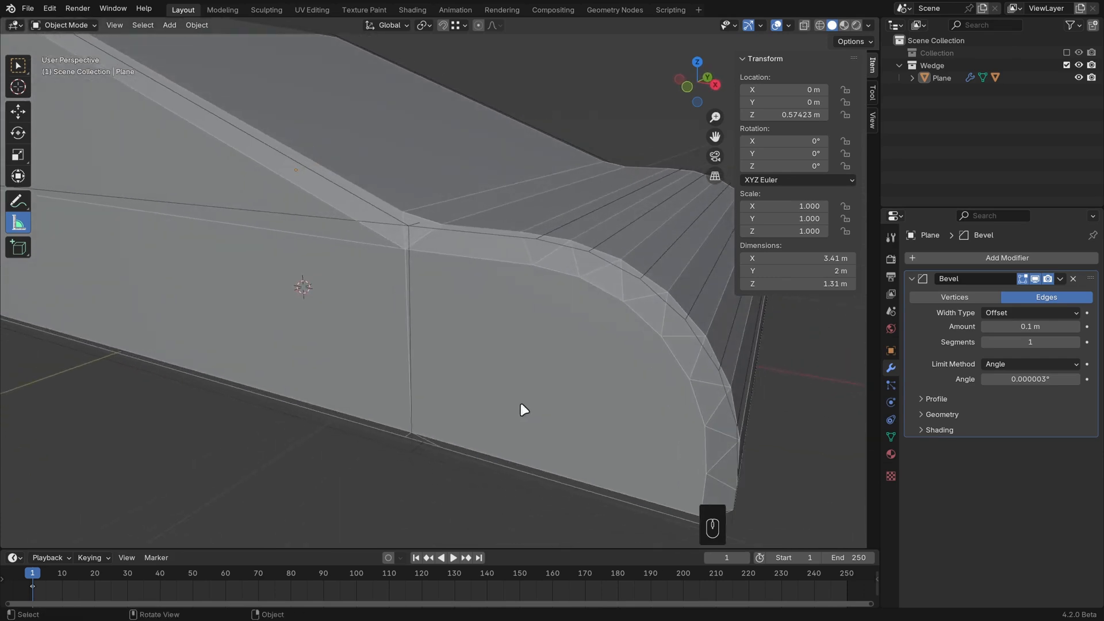
middle_drag(523, 409, 500, 267)
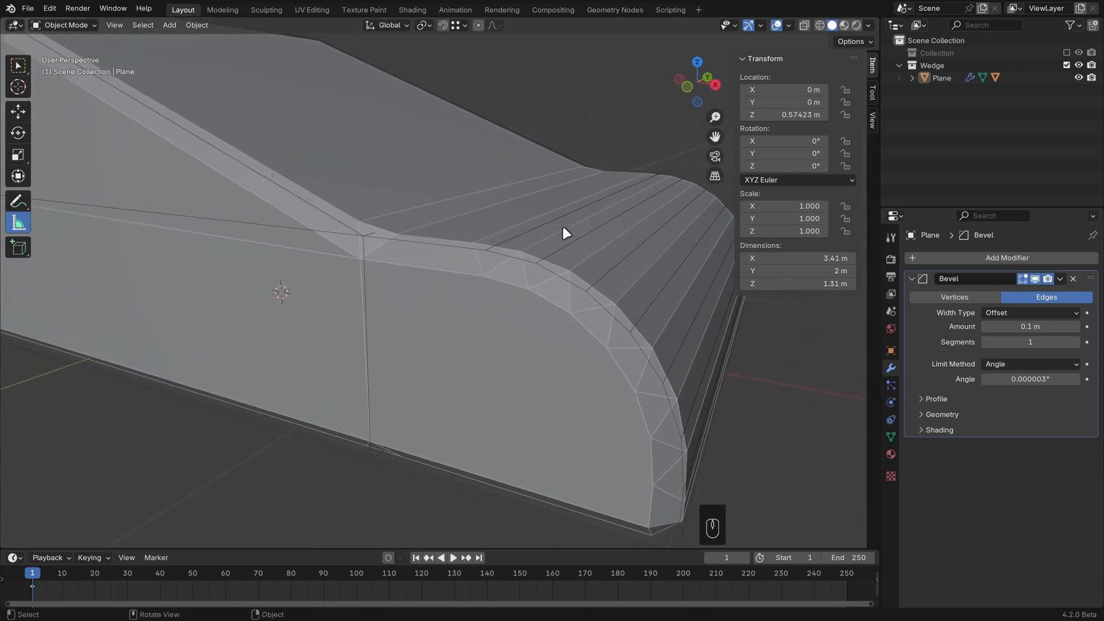
Set the bevel's angle limit to 19°, and try raising it further
click(1029, 379)
text(19)
key(Return)
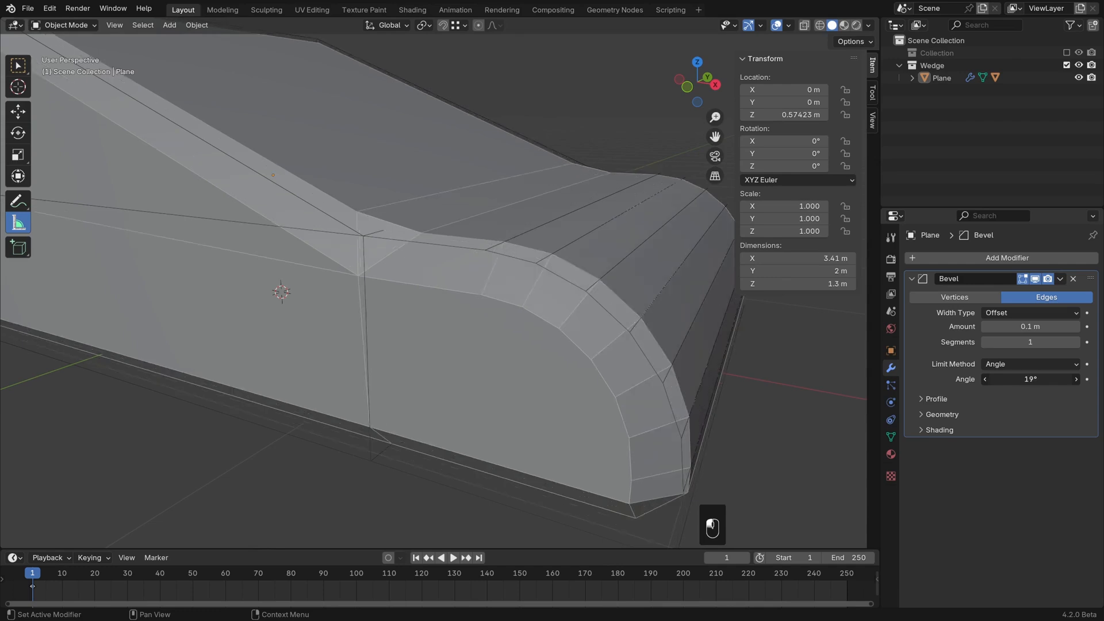
mouse_move(1030, 379)
mouse_down()
mouse_move(1006, 379)
mouse_move(1041, 379)
mouse_up()
Set the bevel's limit method to None and examine the bevels across all edges
click(1014, 364)
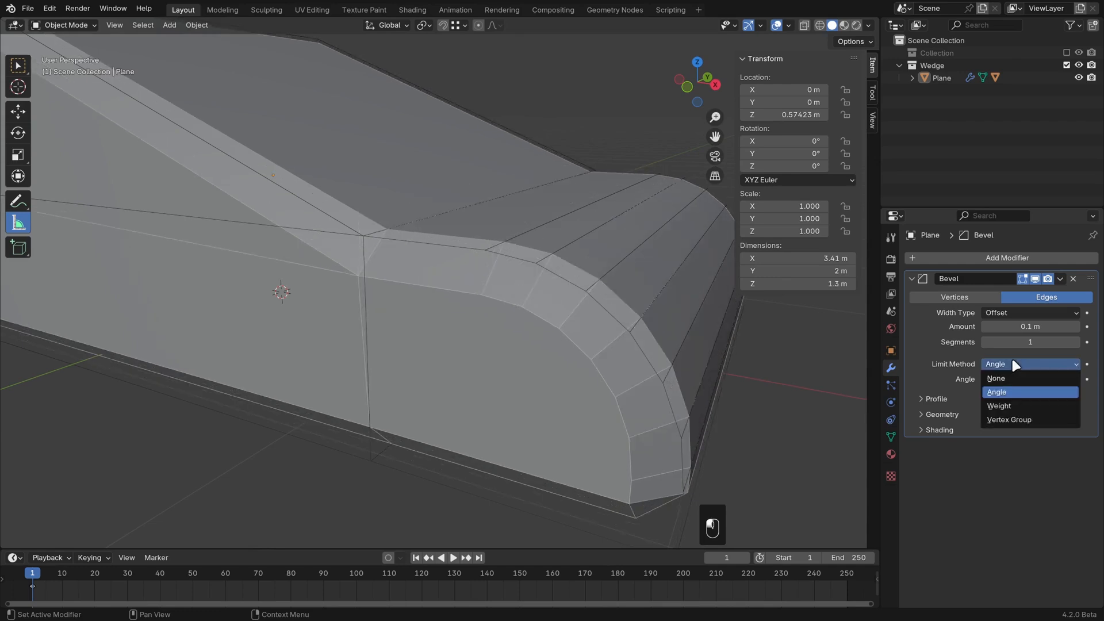
click(1006, 373)
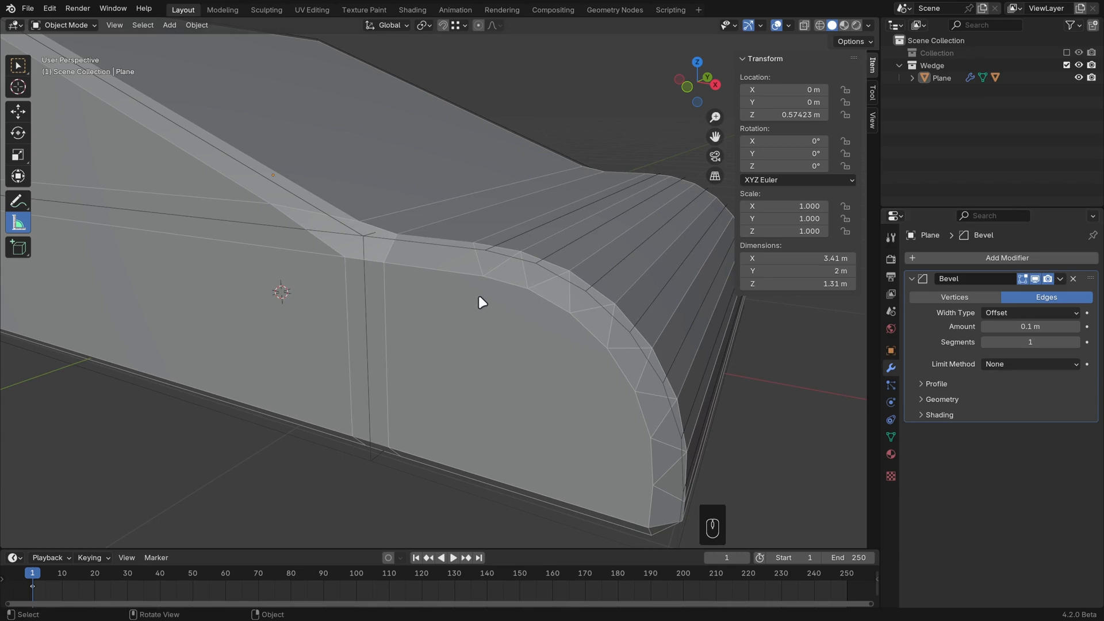
scroll(478, 292, down, 1)
middle_drag(479, 297, 517, 305)
Set the bevel's limit method to Weight and enter Edit Mode on the wedge
click(992, 364)
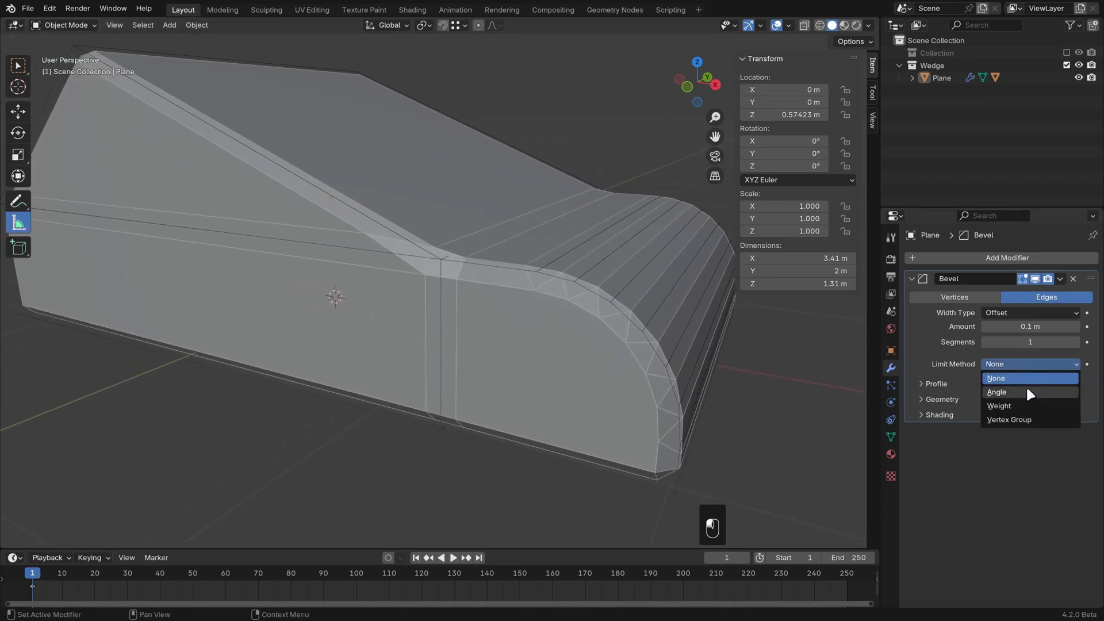
click(1023, 406)
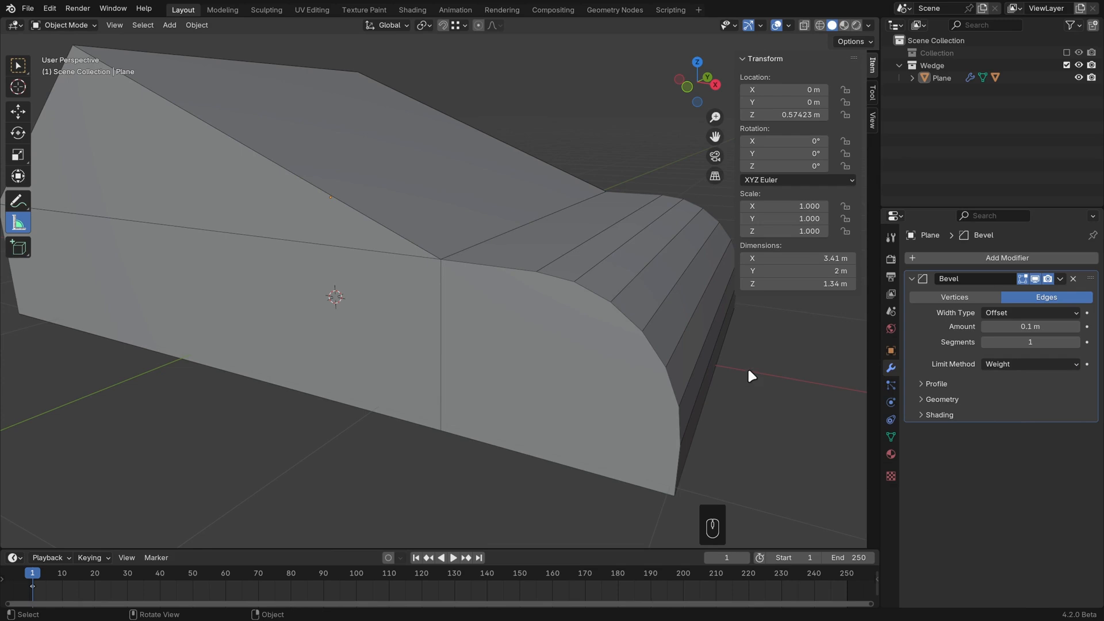
click(546, 303)
key(Tab)
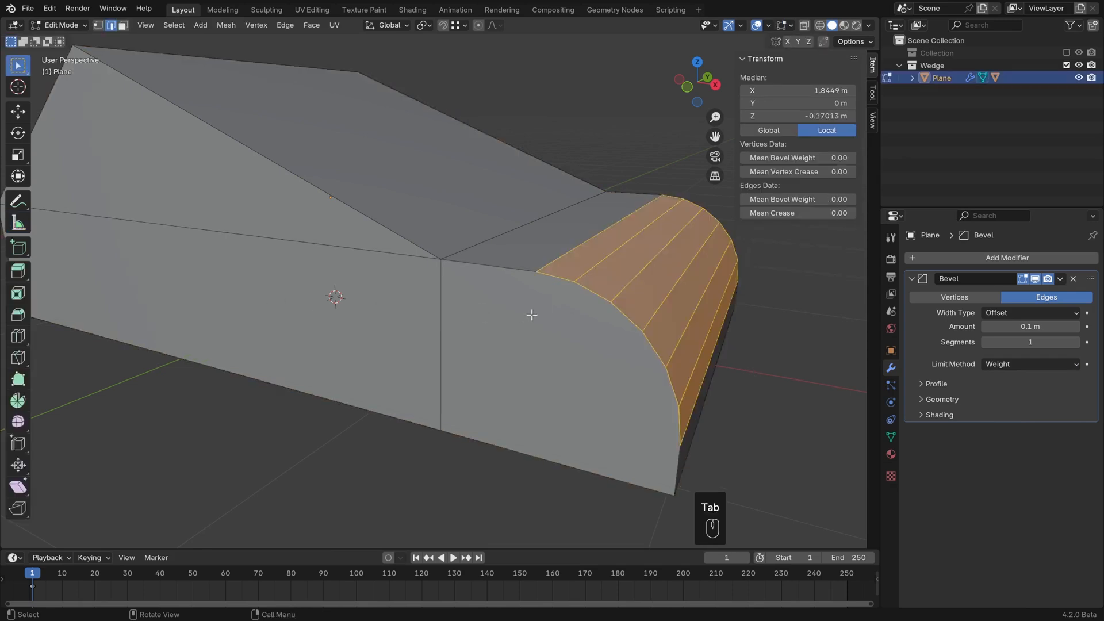
Select the ridge edge at the wedge's peak and raise its bevel weight
key(2)
middle_drag(419, 281, 458, 227)
click(287, 144)
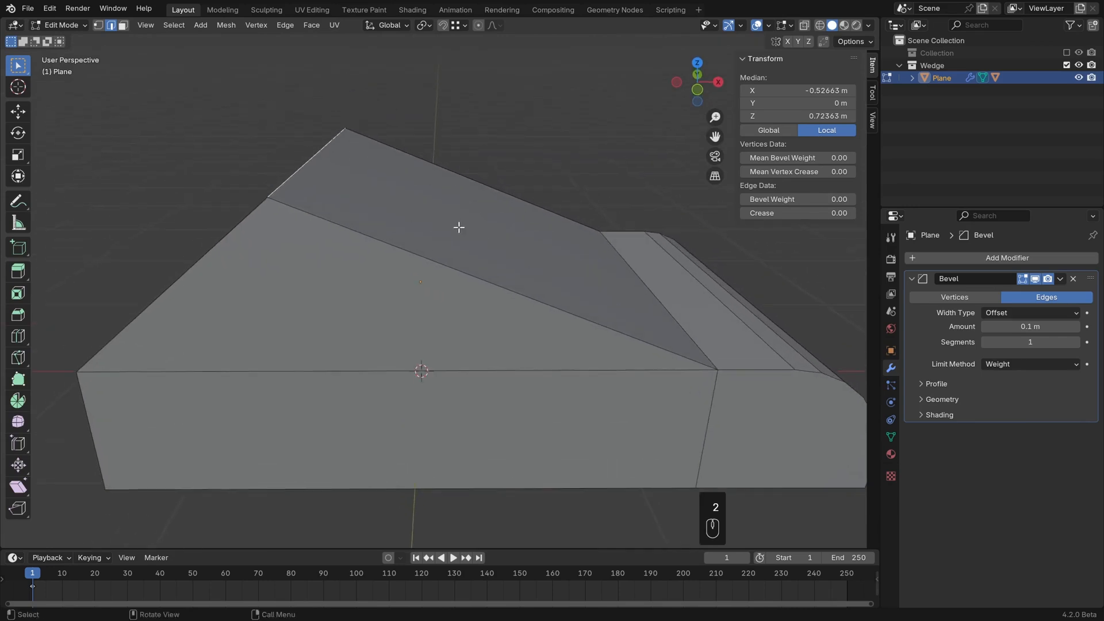
drag(765, 198, 834, 199)
Select the two sloped edges of the side face meeting at the peak and set their mean bevel weight to 0.5
middle_drag(684, 282, 717, 281)
click(336, 250)
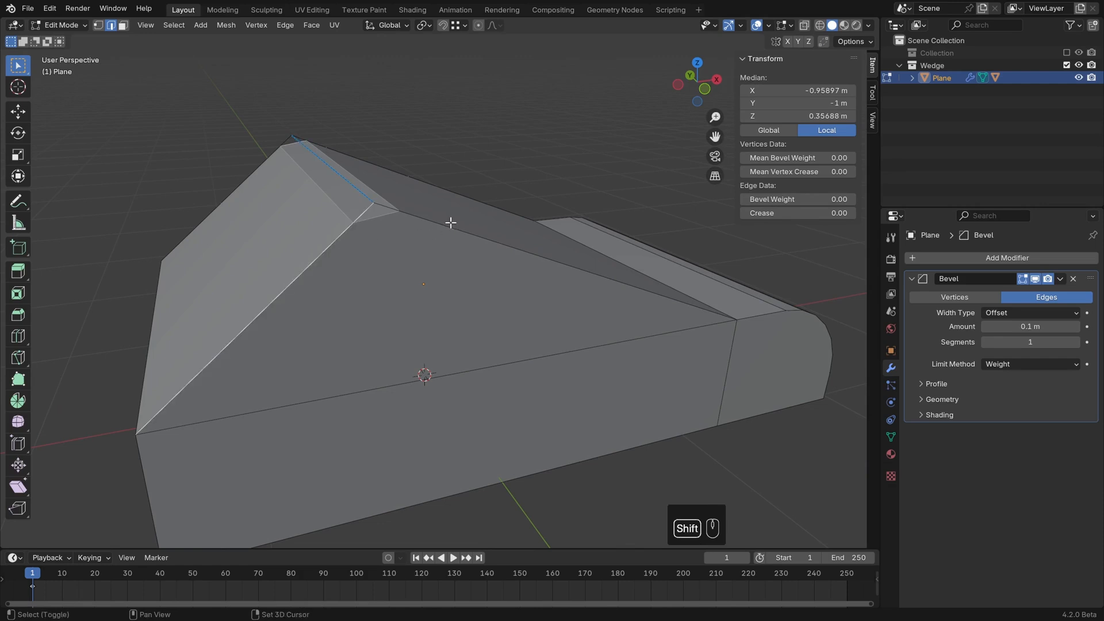
shift+click(450, 228)
drag(794, 199, 794, 199)
click(794, 199)
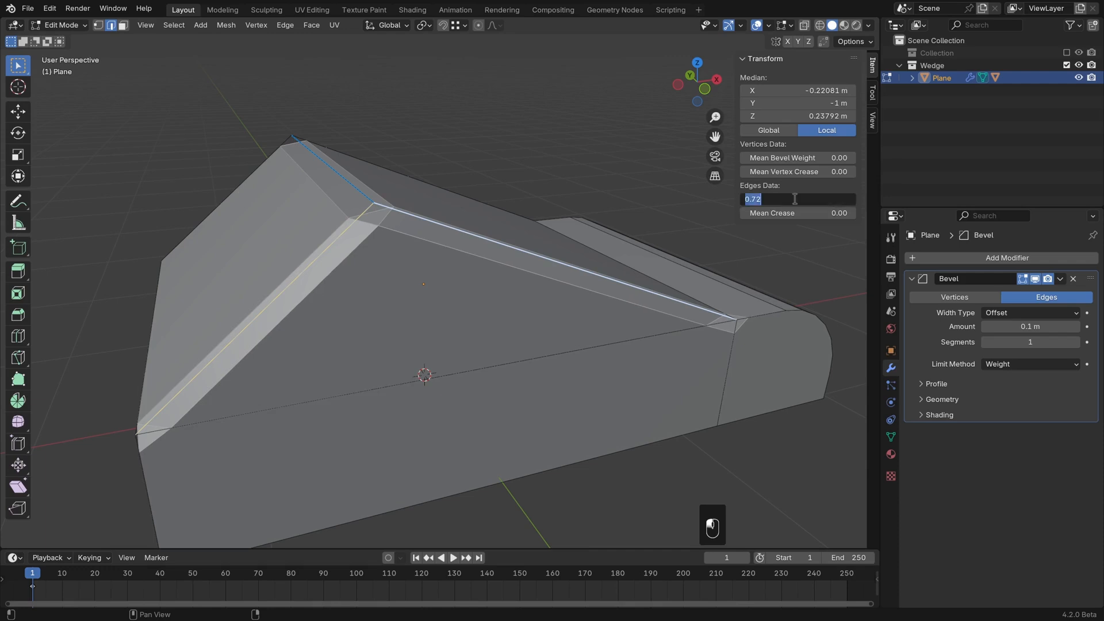
text(0.5)
key(Return)
Set the bevel's limit method to Vertex Group
middle_drag(496, 292, 497, 226)
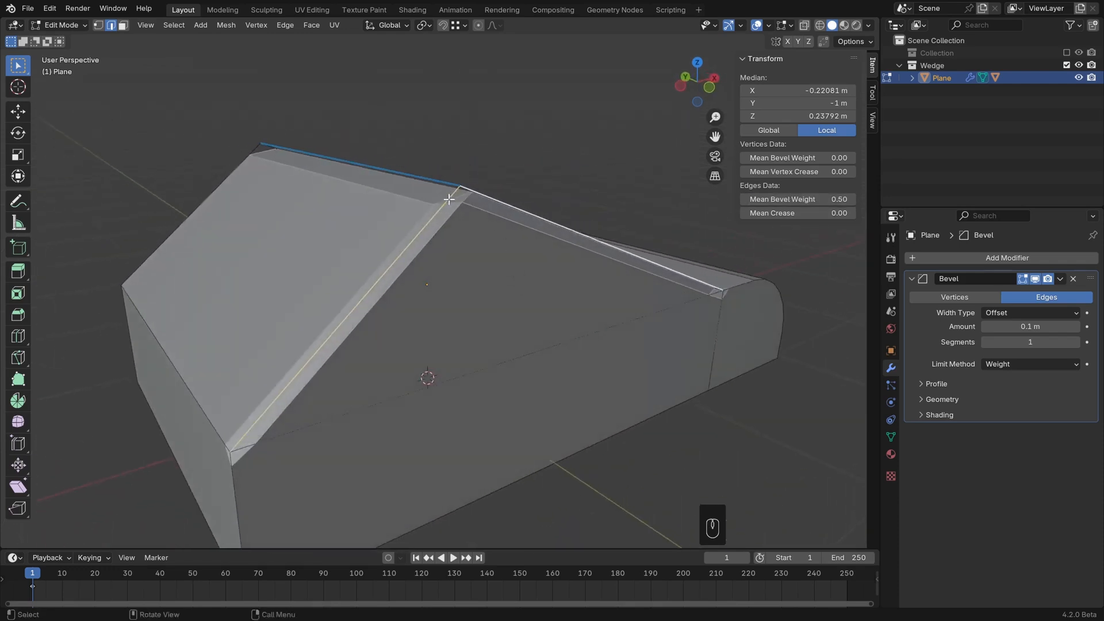
click(1023, 362)
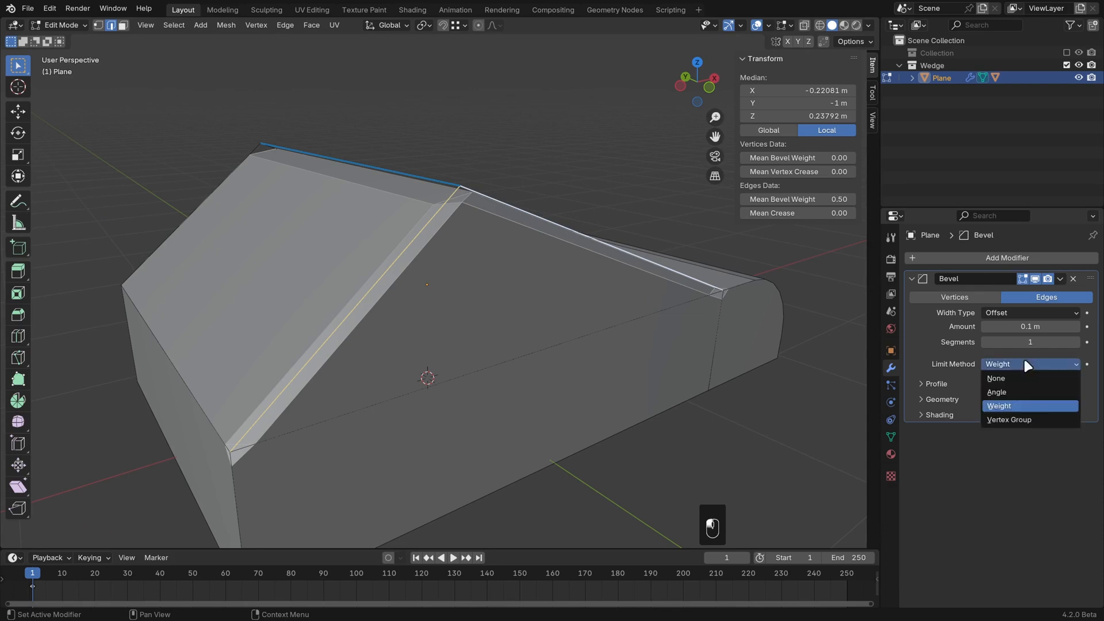
click(1008, 418)
scroll(686, 361, down, 1)
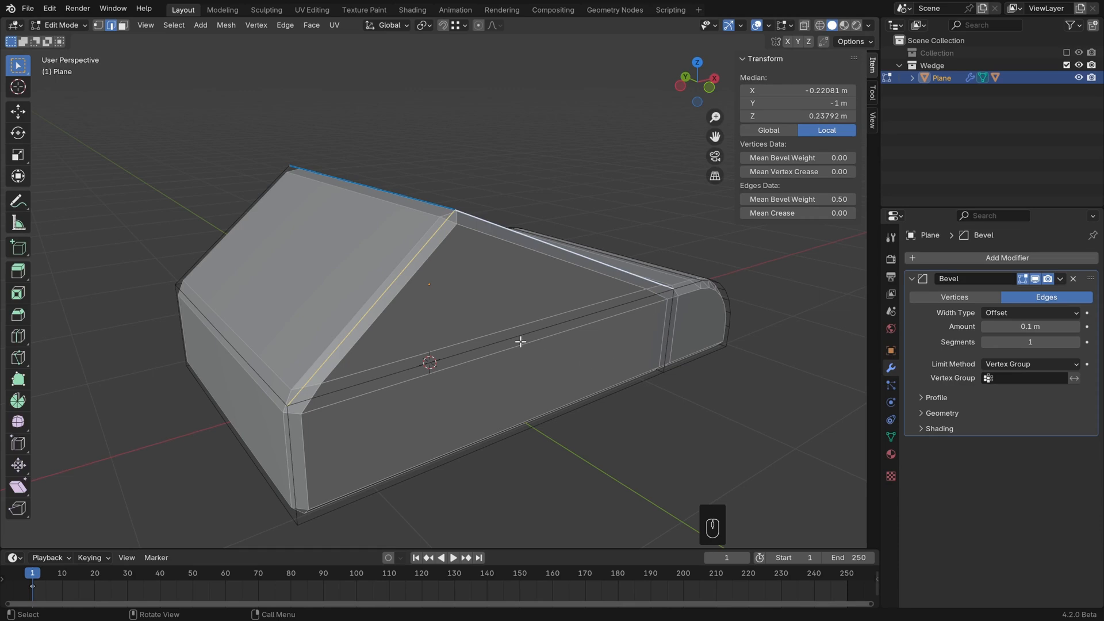
Select the rear horizontal edges together with the peak's ridge edge, and switch to vertex selection
middle_drag(520, 363, 321, 410)
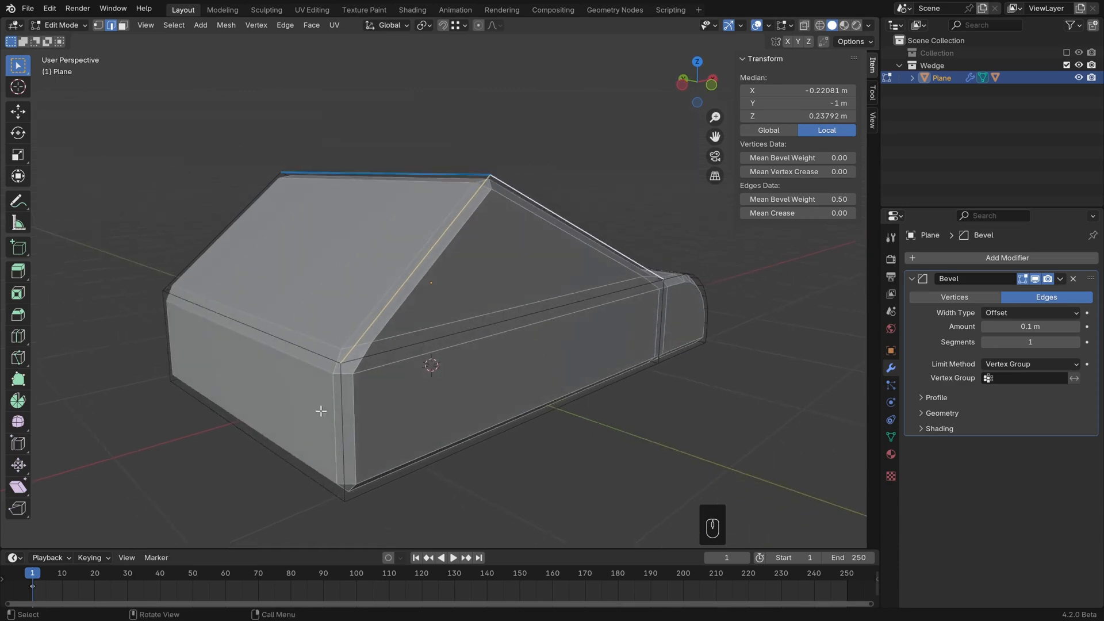
shift+click(267, 328)
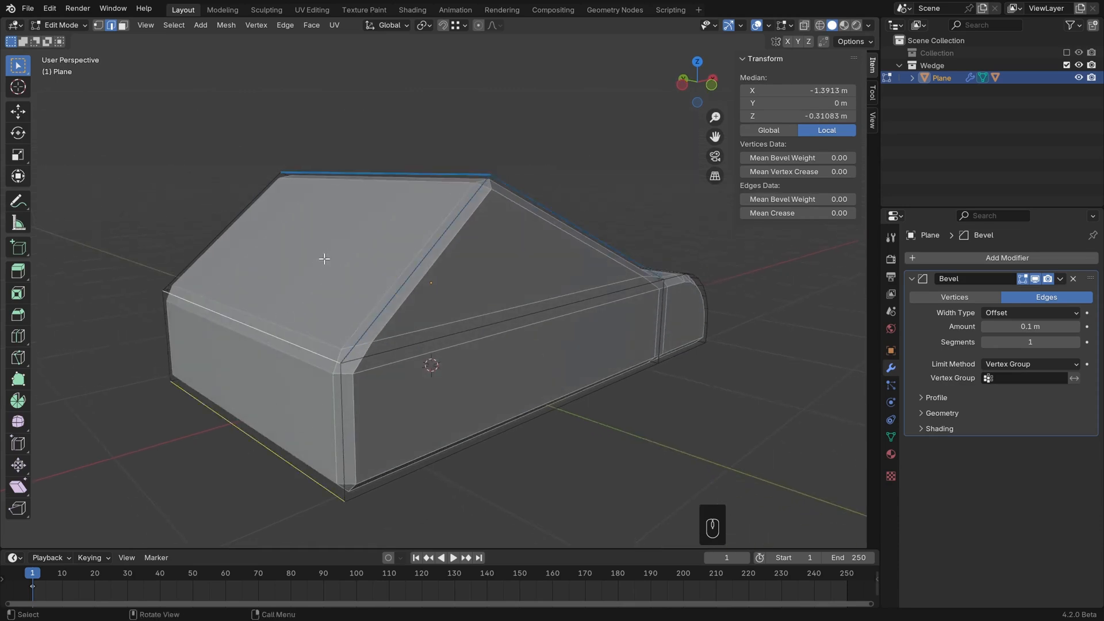
middle_drag(353, 254, 419, 253)
shift+click(371, 212)
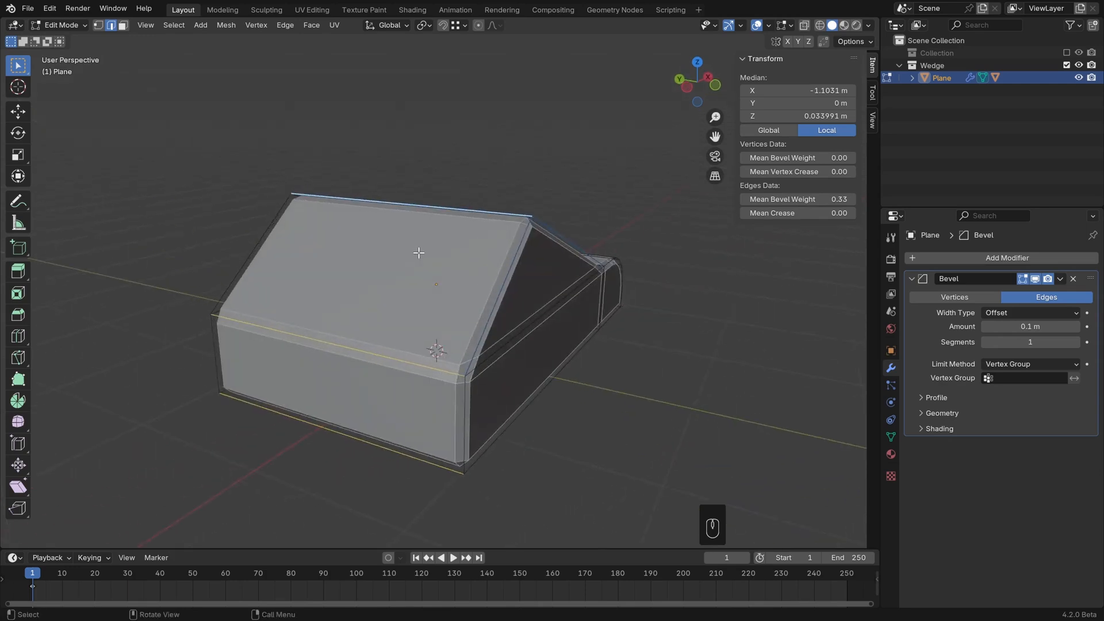
key(1)
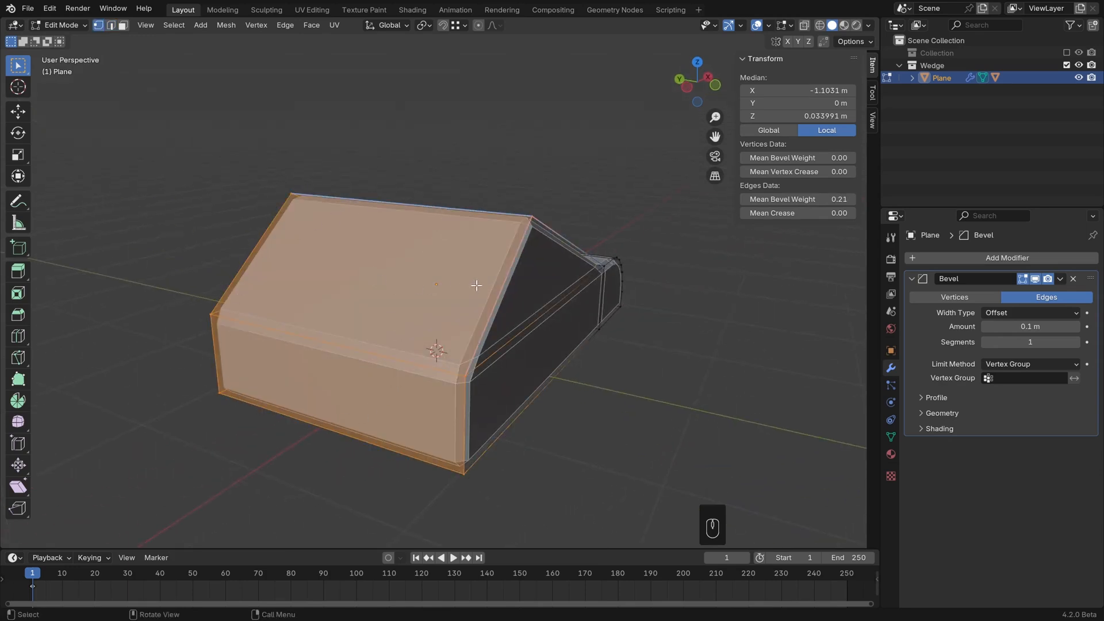
In edge selection, select the sloped and vertical edges on both sides of the wedge's rear faces
key(2)
click(500, 284)
shift+click(468, 420)
shift+click(216, 353)
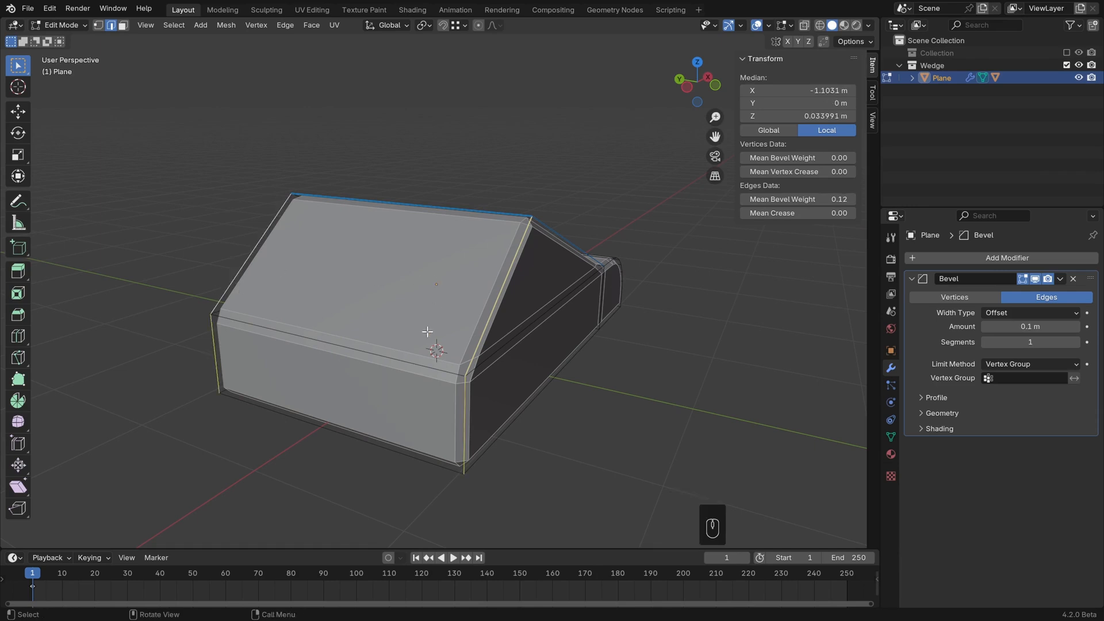
Select the rear bottom edge, the rear upper horizontal edge and the peak's ridge edge
click(395, 454)
shift+click(424, 341)
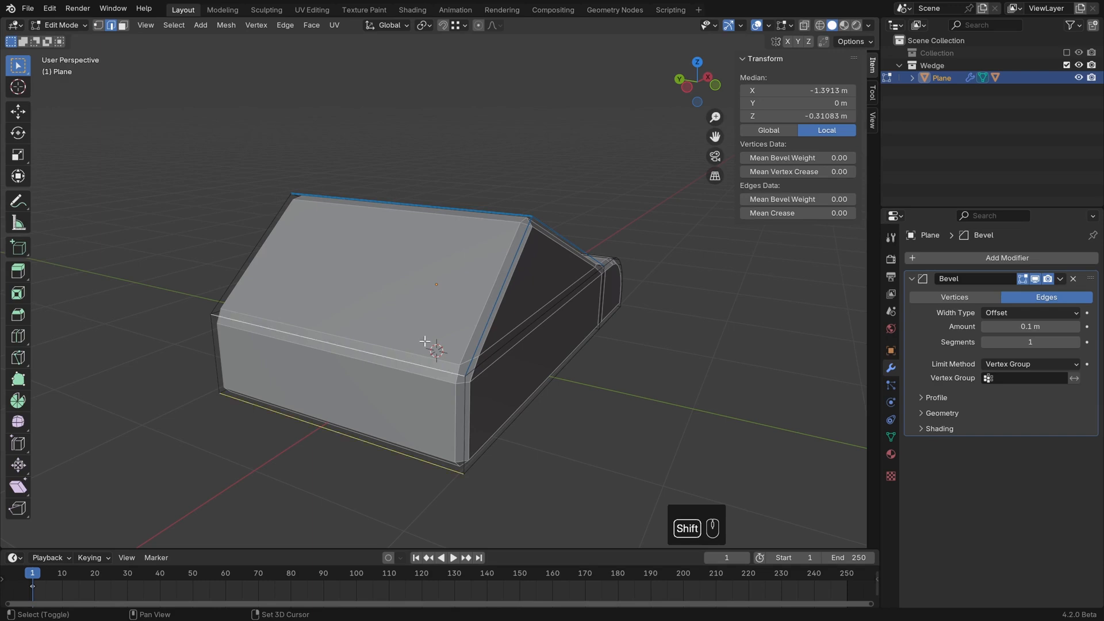
shift+click(471, 208)
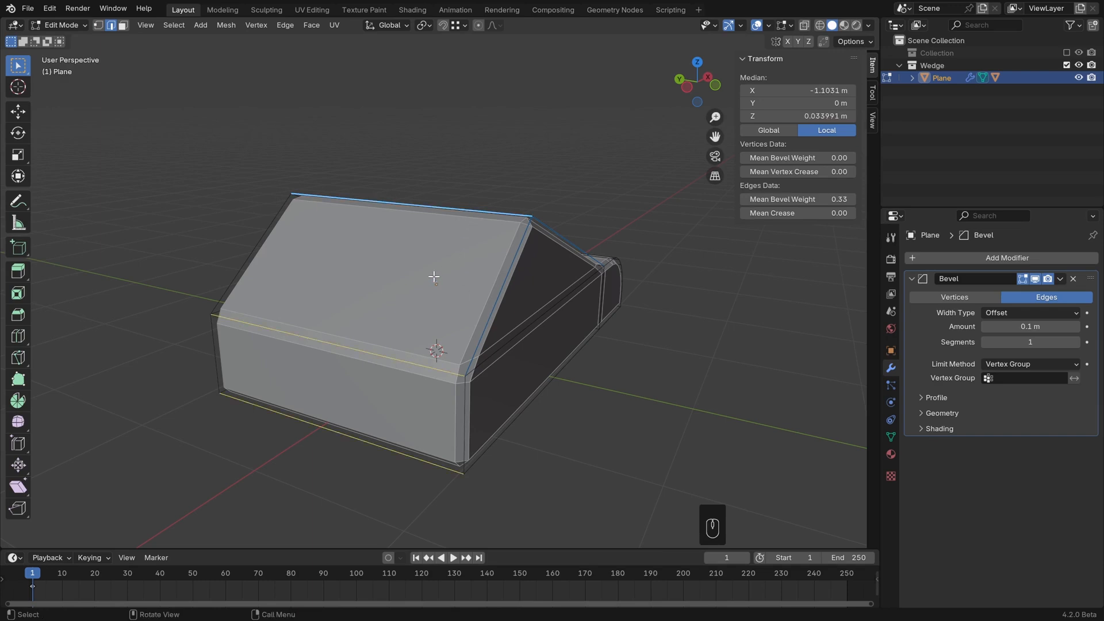
Set the bevel's limit method to Angle with an angle of 19°
click(1018, 363)
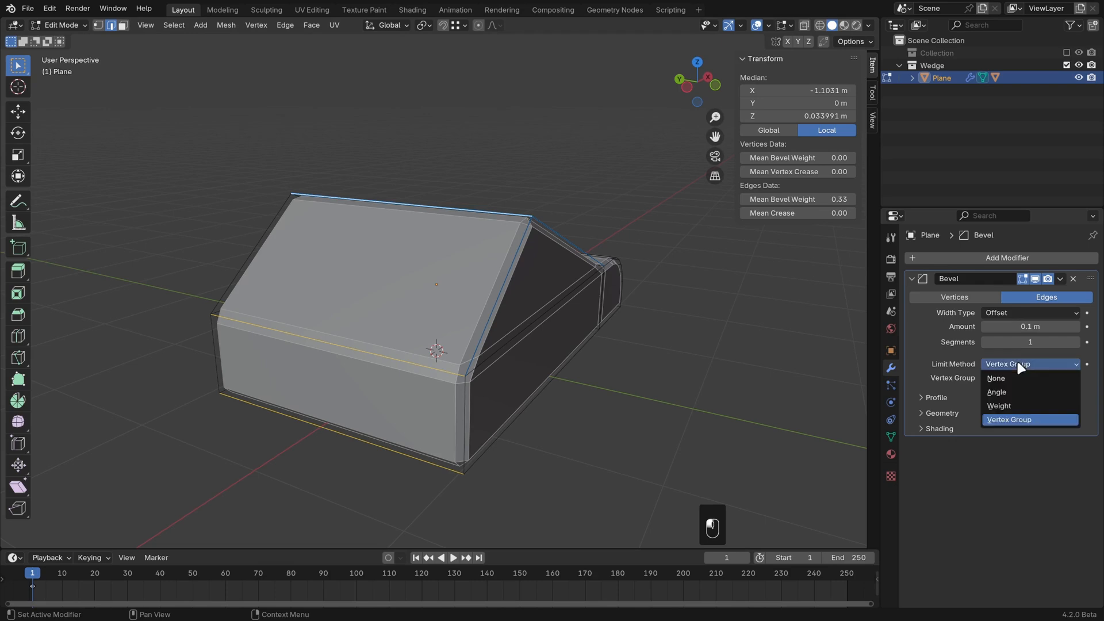
click(1010, 391)
middle_drag(679, 309, 530, 326)
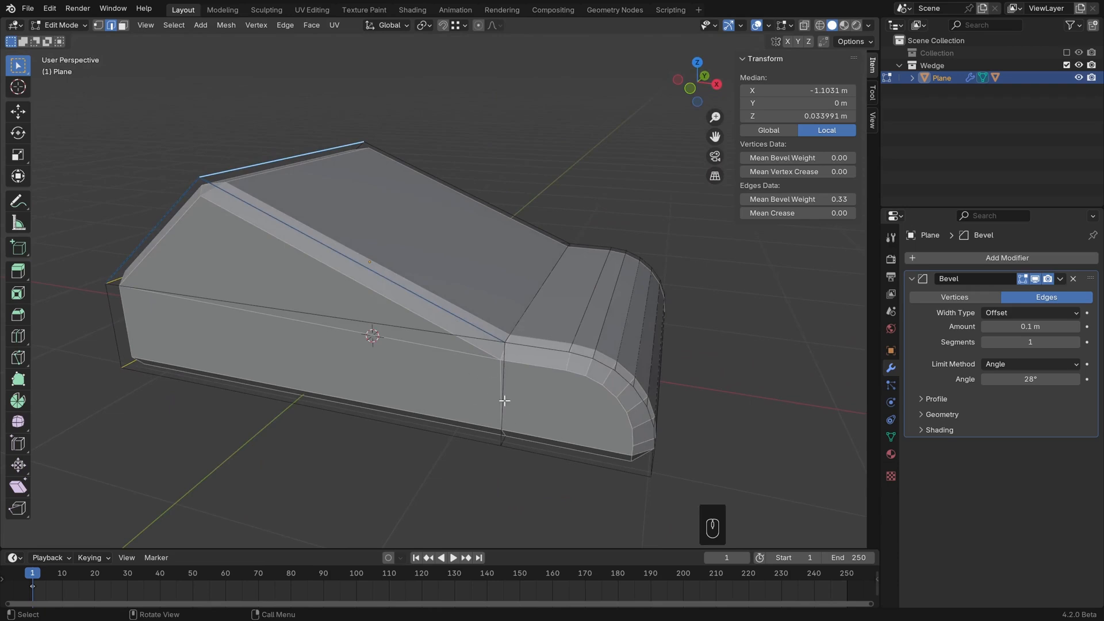
middle_drag(551, 390, 539, 381)
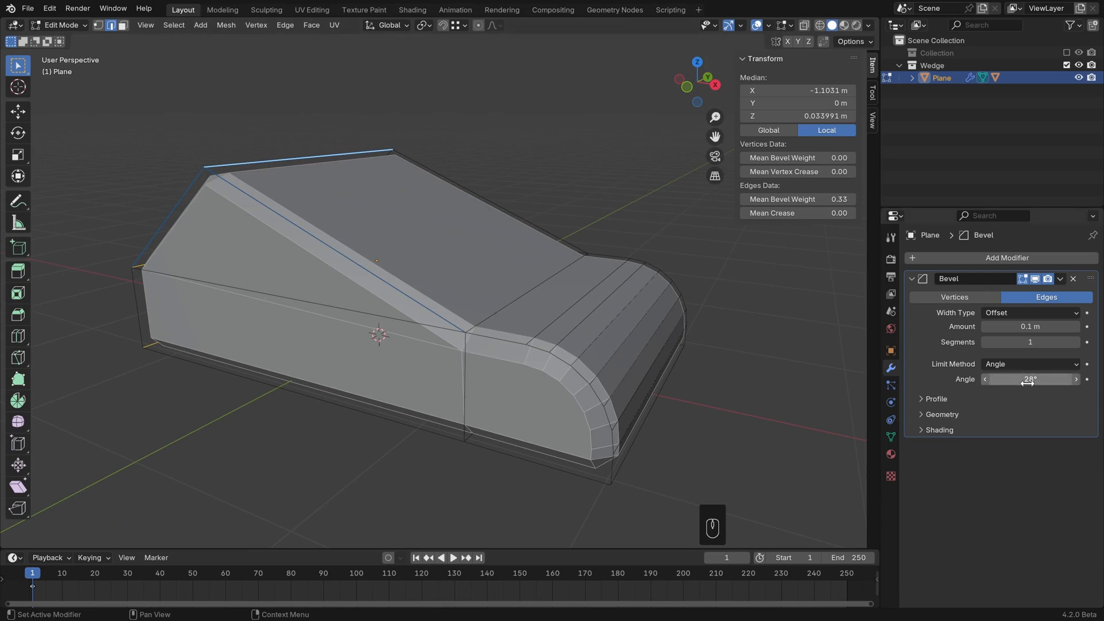
drag(1028, 382, 1012, 381)
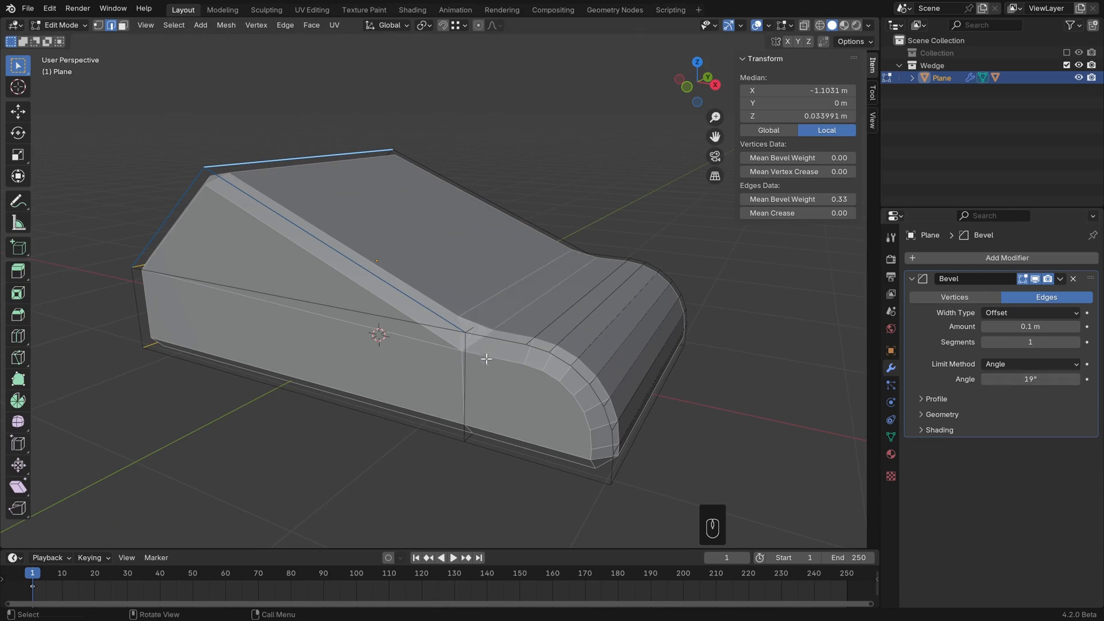
mouse_move(487, 360)
middle_down()
mouse_move(547, 382)
mouse_move(501, 345)
middle_up()
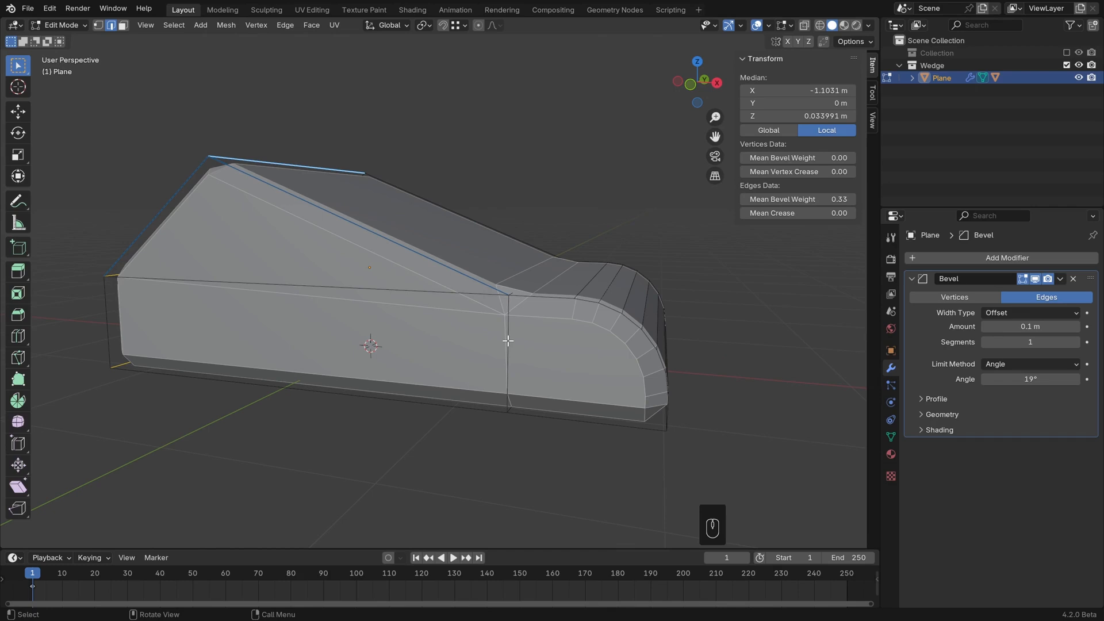
Set the bevel's limit method to Weight and select the wedge's sharp edges with a sharpness of 19°
click(1012, 364)
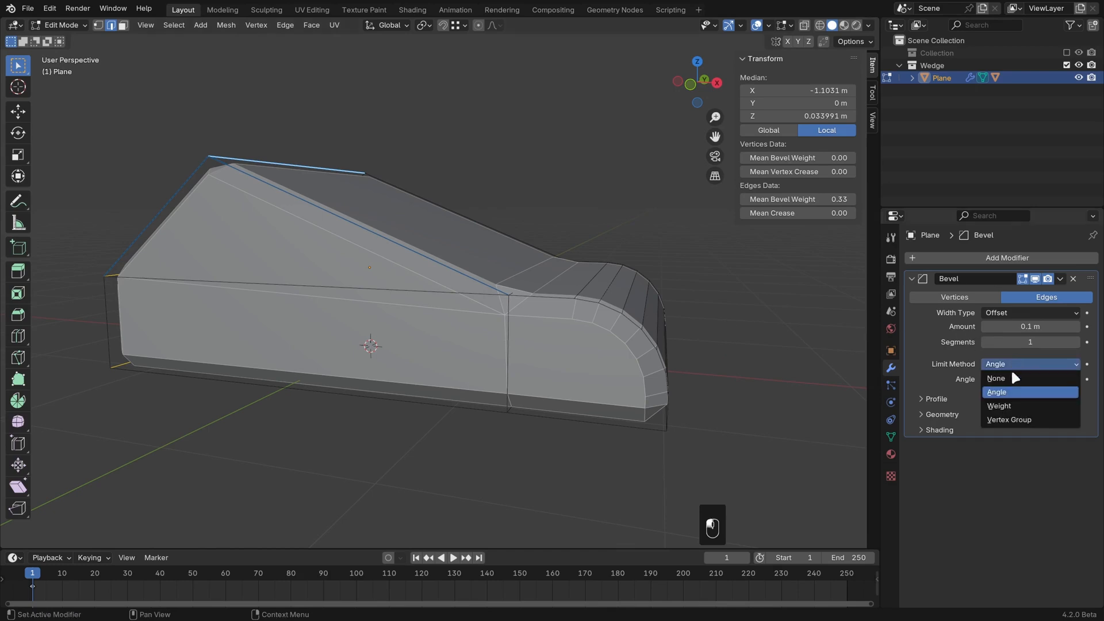
click(1010, 405)
key(alt+a)
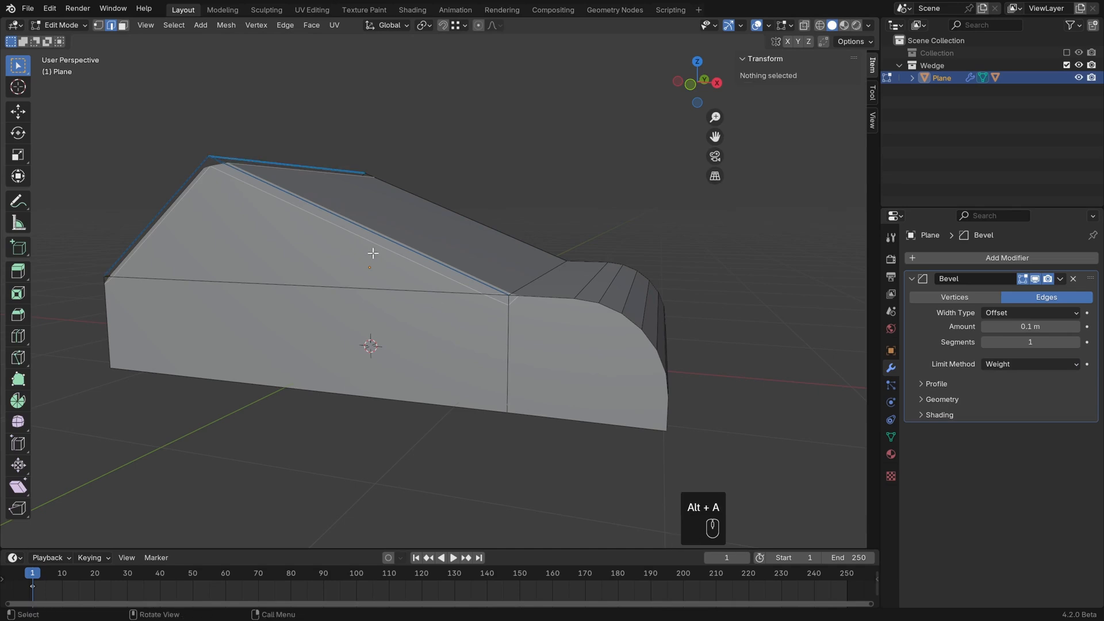
click(341, 233)
click(174, 24)
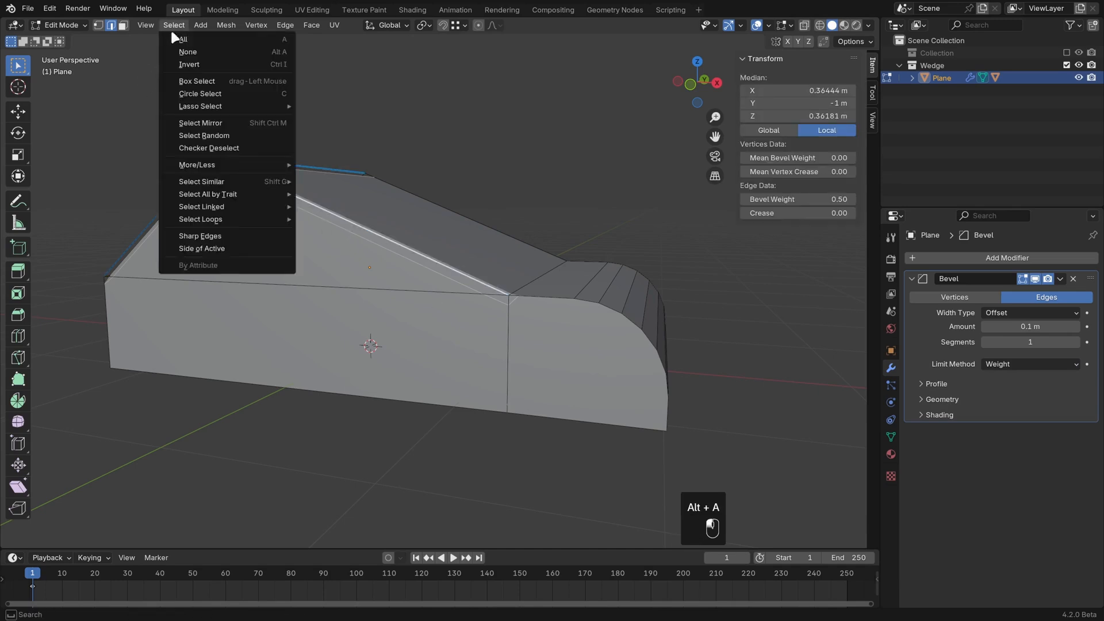
click(237, 232)
double_click(160, 533)
text(19)
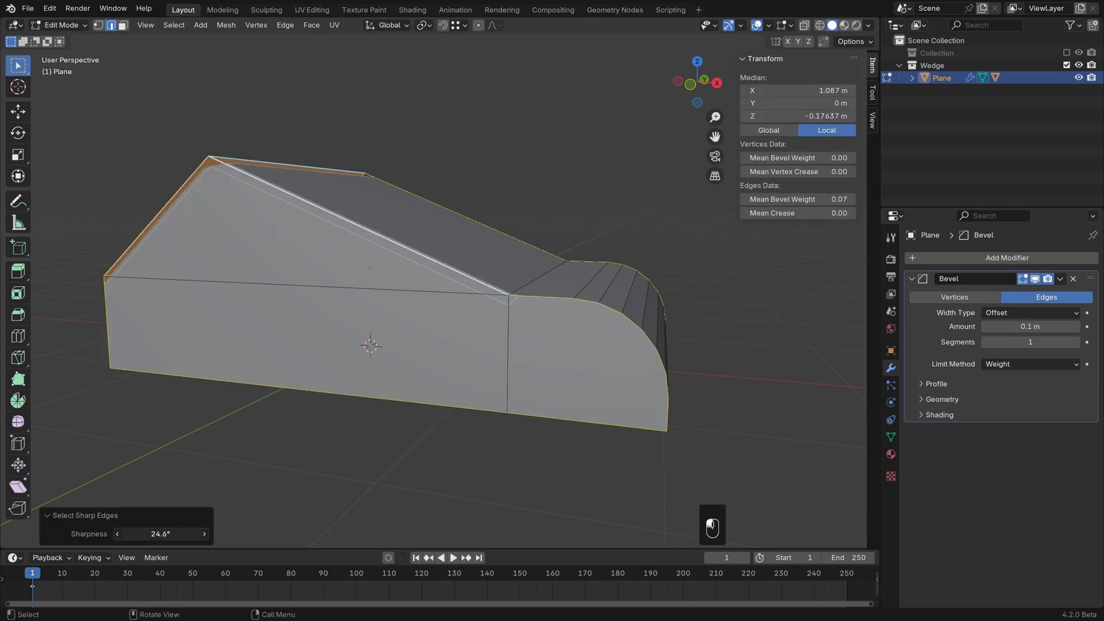
key(Return)
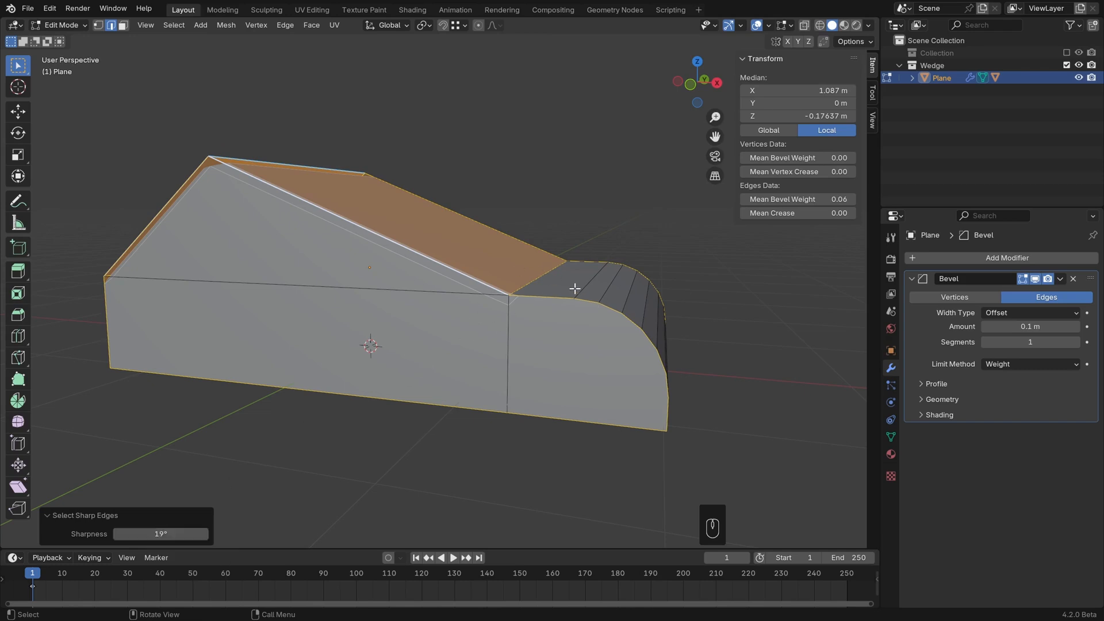
Give the selected sharp edges a mean bevel weight of 1.00 and clear the selection
key(ctrl+e)
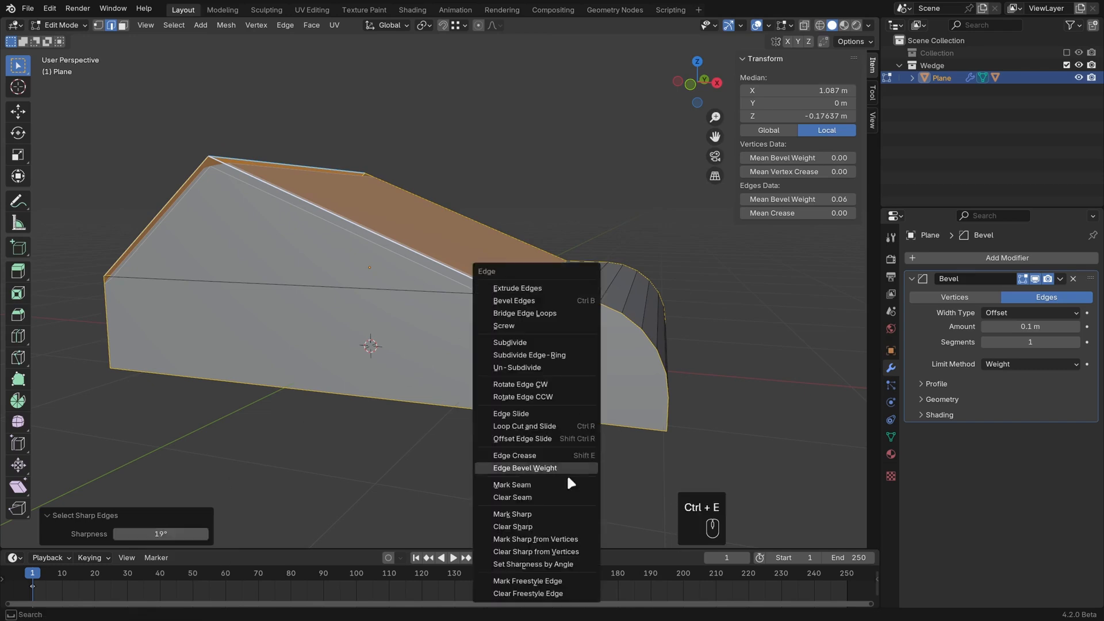
click(539, 514)
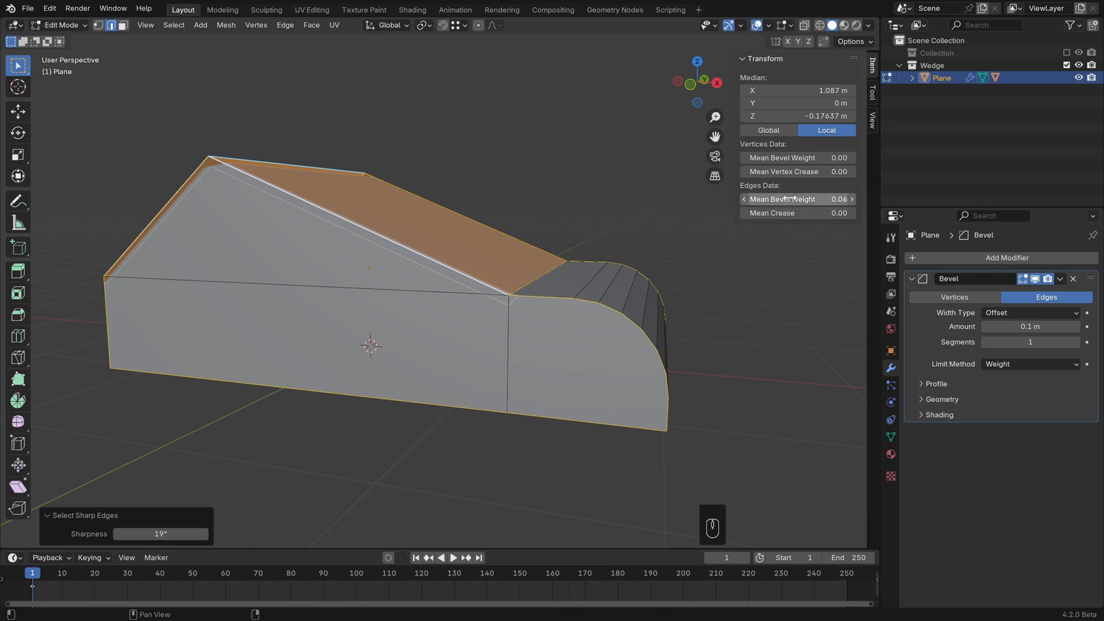
drag(794, 199, 840, 199)
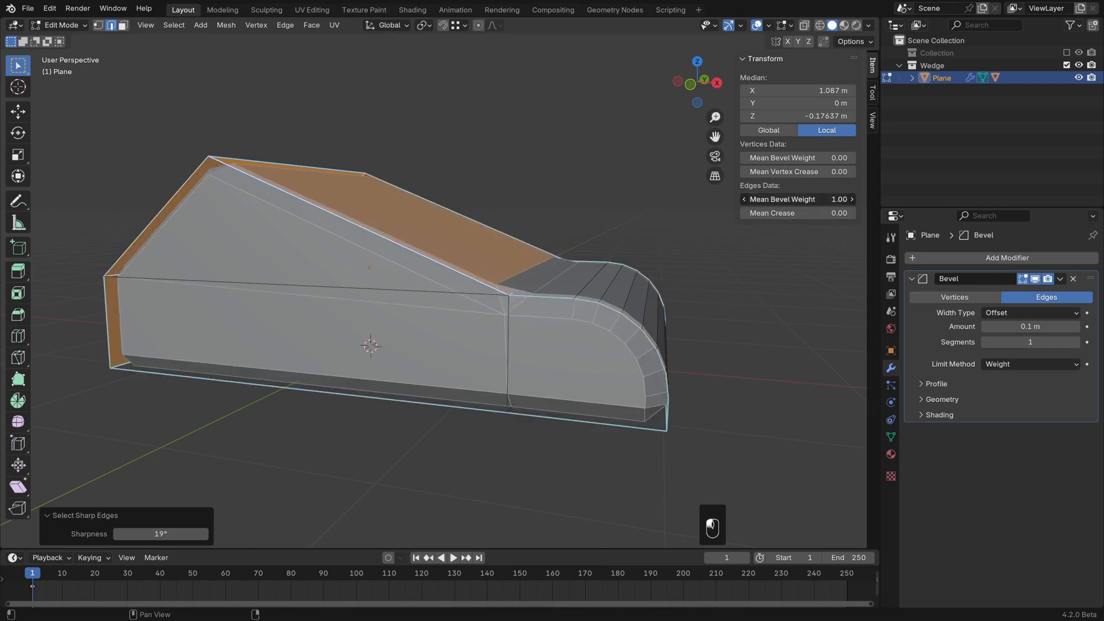
key(alt+a)
Select the vertical edges on both sides behind the rounded front and set their bevel weight to 1.00
click(539, 364)
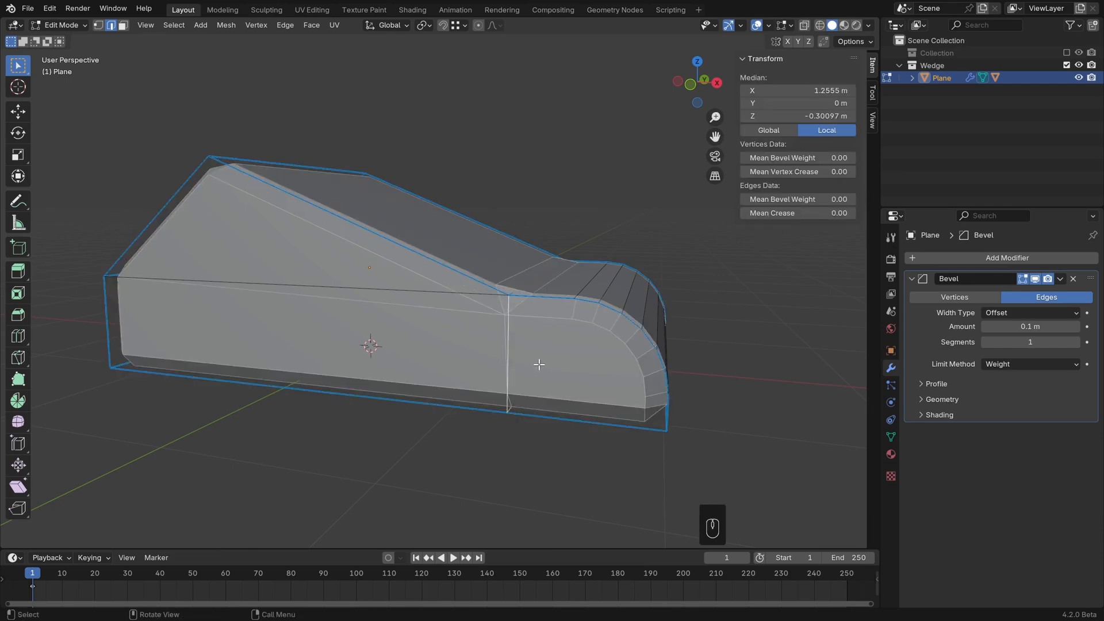
mouse_move(539, 364)
middle_down()
mouse_move(529, 286)
mouse_move(525, 325)
mouse_move(422, 361)
mouse_move(552, 371)
mouse_move(510, 365)
mouse_move(530, 366)
middle_up()
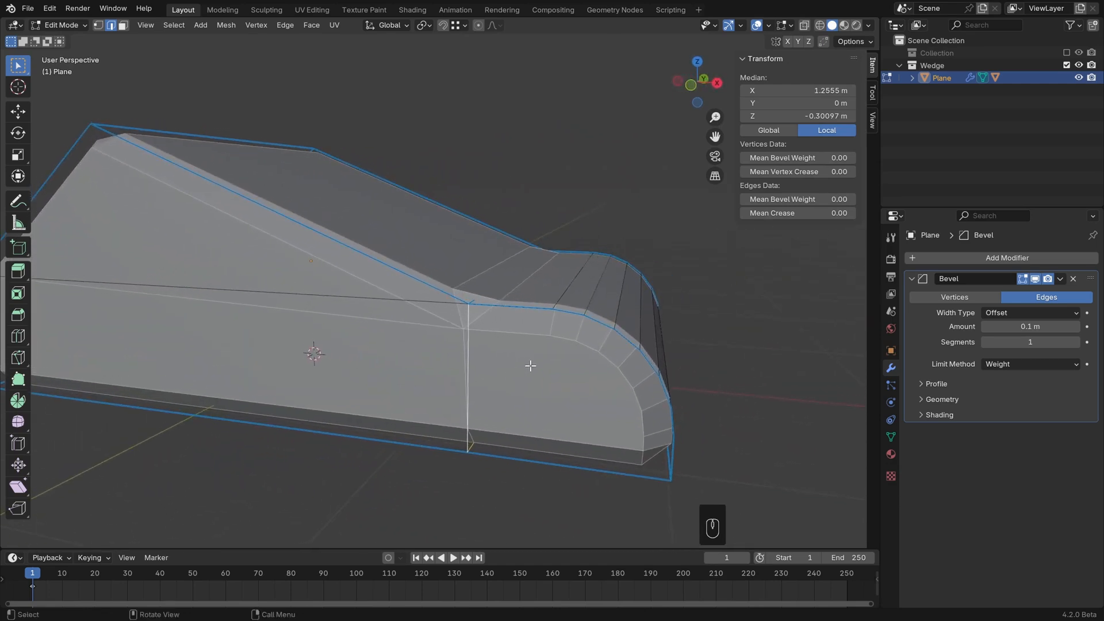
shift+drag(782, 200, 854, 204)
Try a bevel weight on the long horizontal edge across the wedge's side face
click(329, 295)
shift+middle_drag(388, 308, 500, 312)
middle_drag(460, 316, 817, 198)
drag(817, 198, 759, 198)
Clear the edge selection, return to Object Mode and set the bevel's limit method to Angle
click(458, 362)
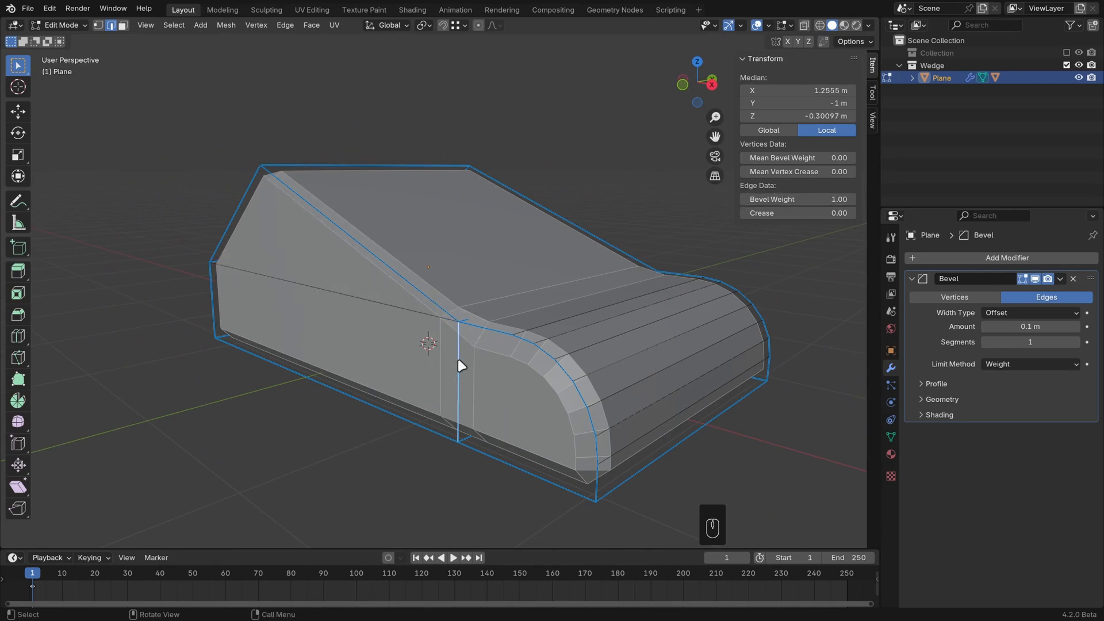
middle_drag(583, 351, 475, 365)
key(alt+a)
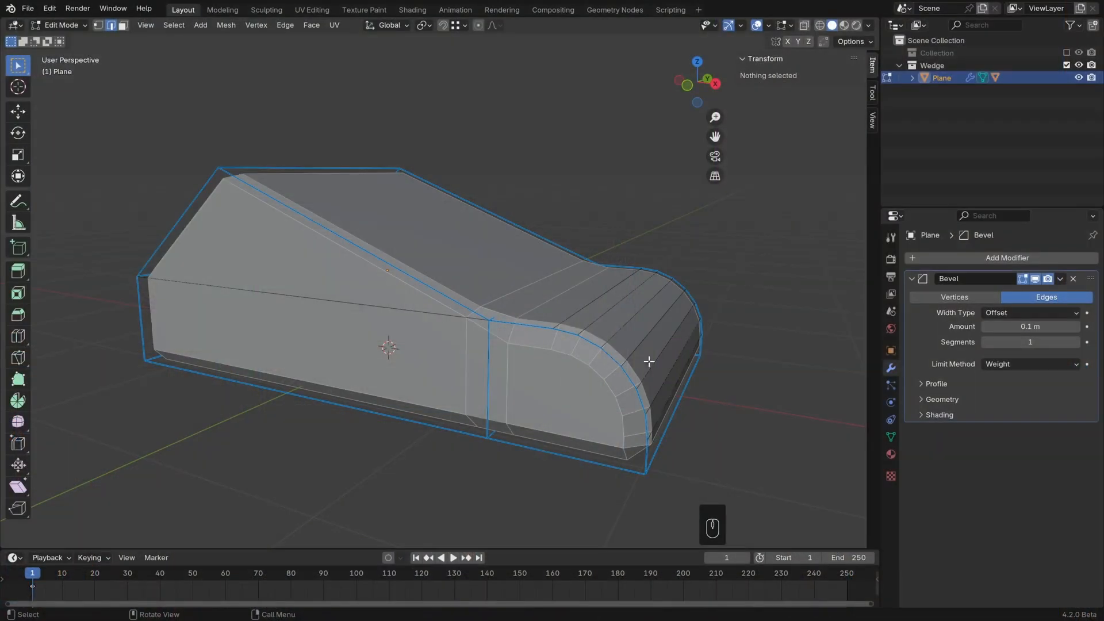
key(Tab)
click(1016, 364)
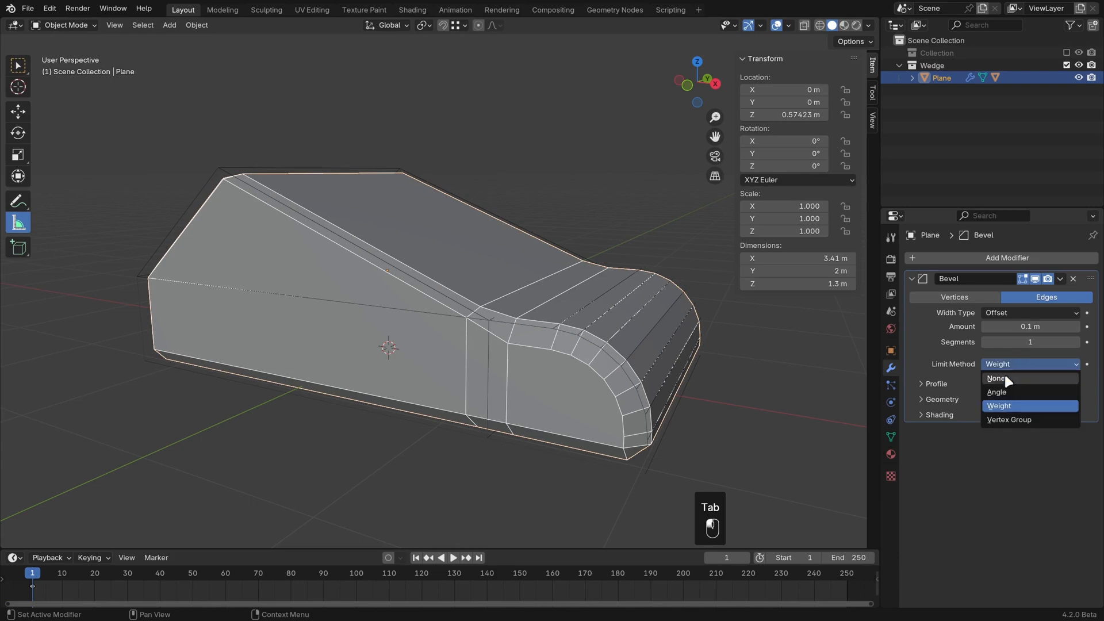
click(999, 391)
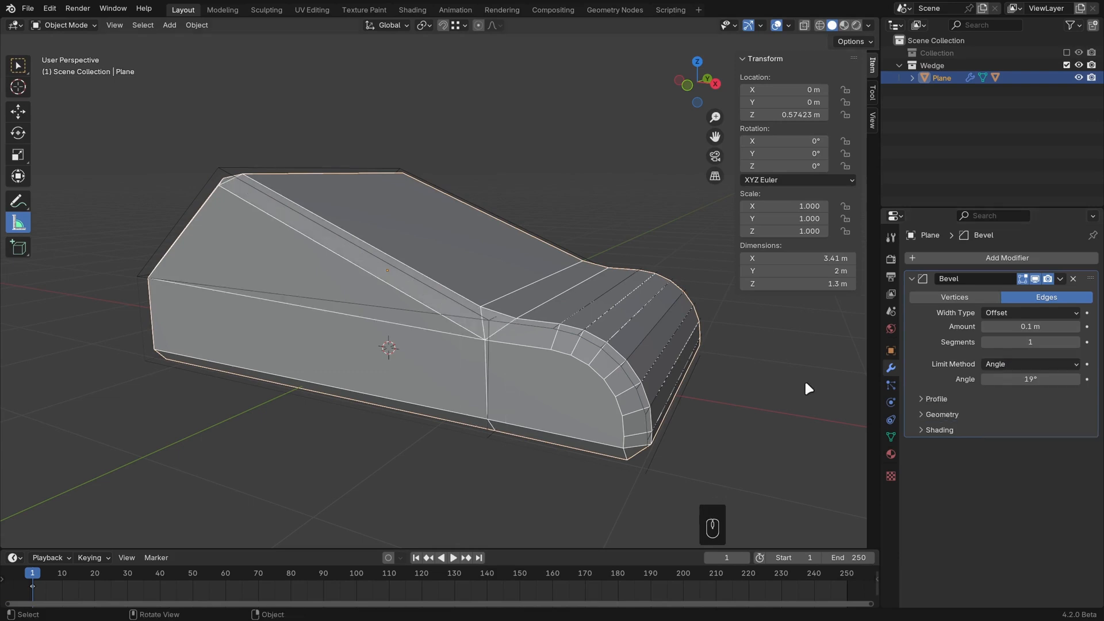
Hide the unbevelled wireframe copy around the wedge and select the bevelled wedge
click(176, 217)
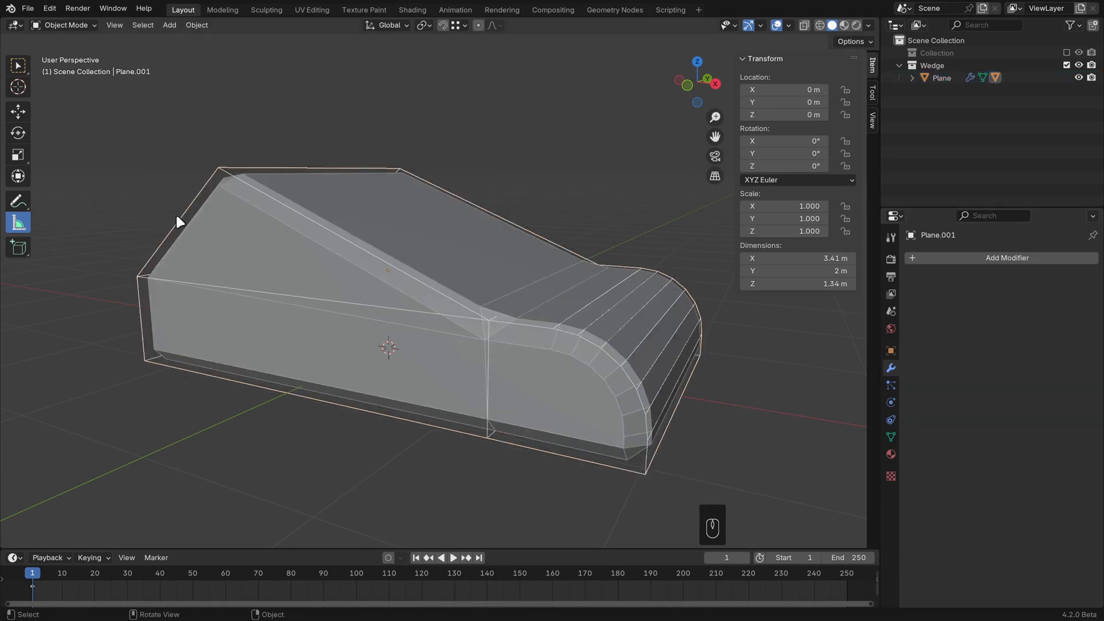
key(Delete)
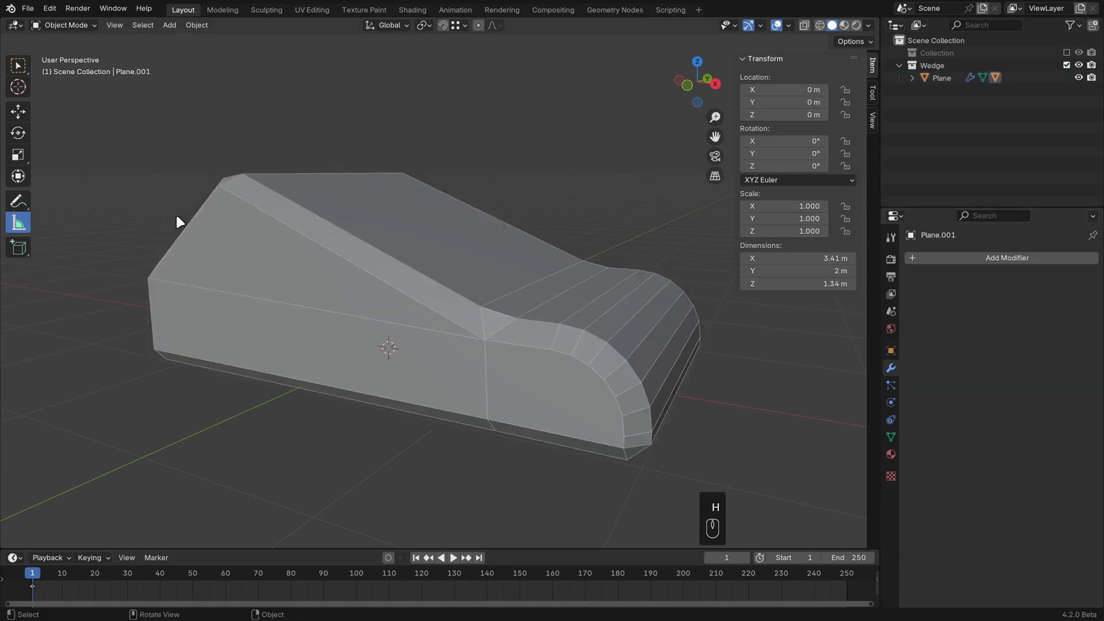
click(263, 250)
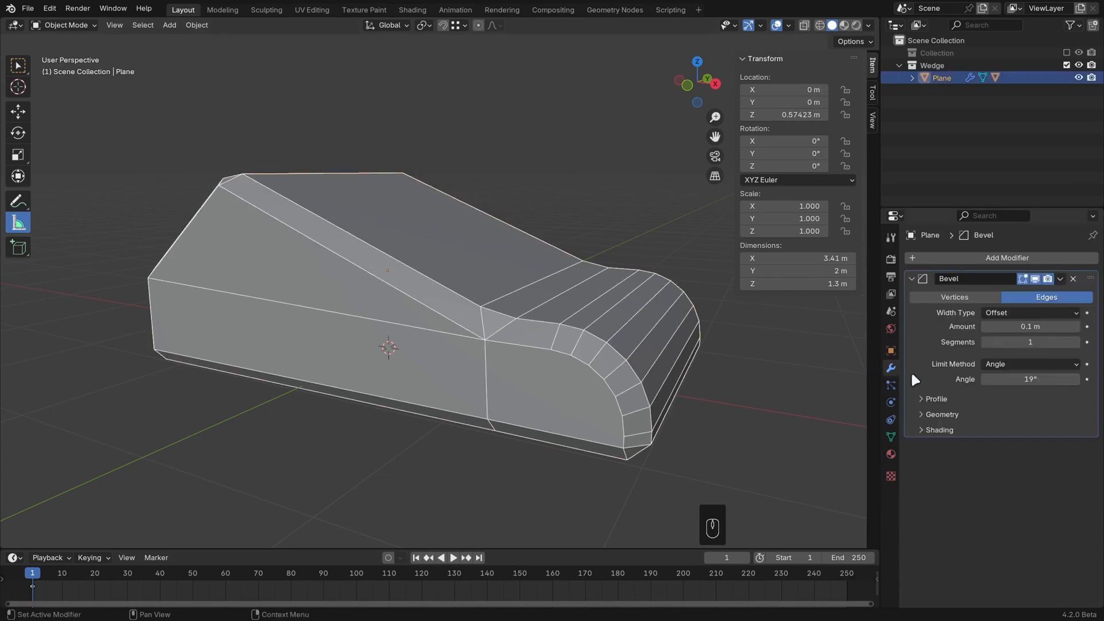
Set the bevel to 10 segments and its superellipse profile shape to 1.00
click(937, 399)
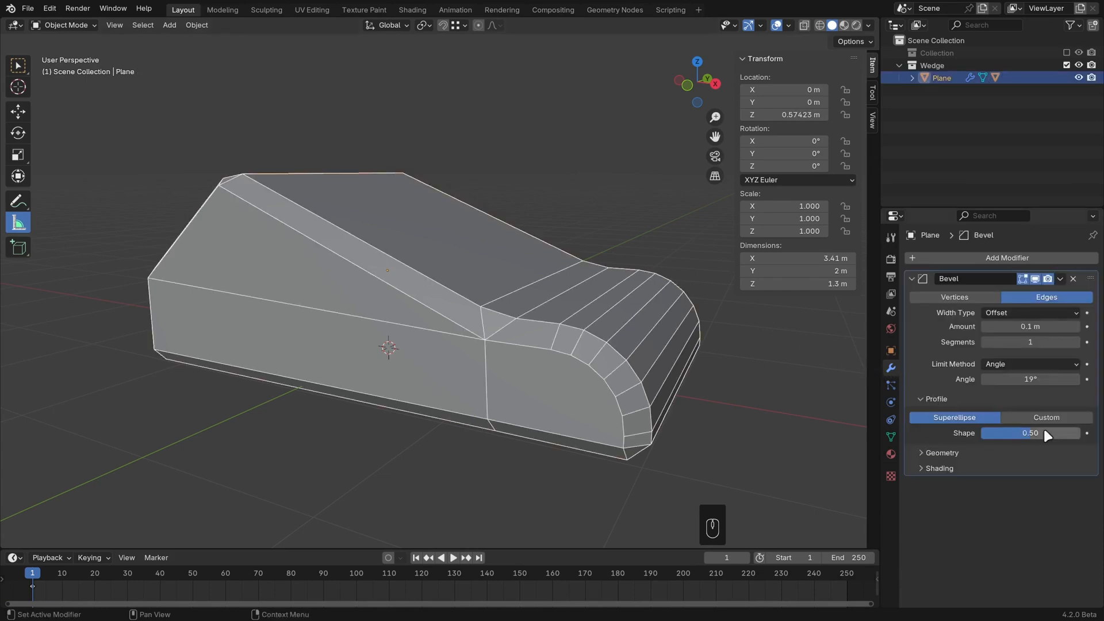
drag(1043, 432, 1035, 416)
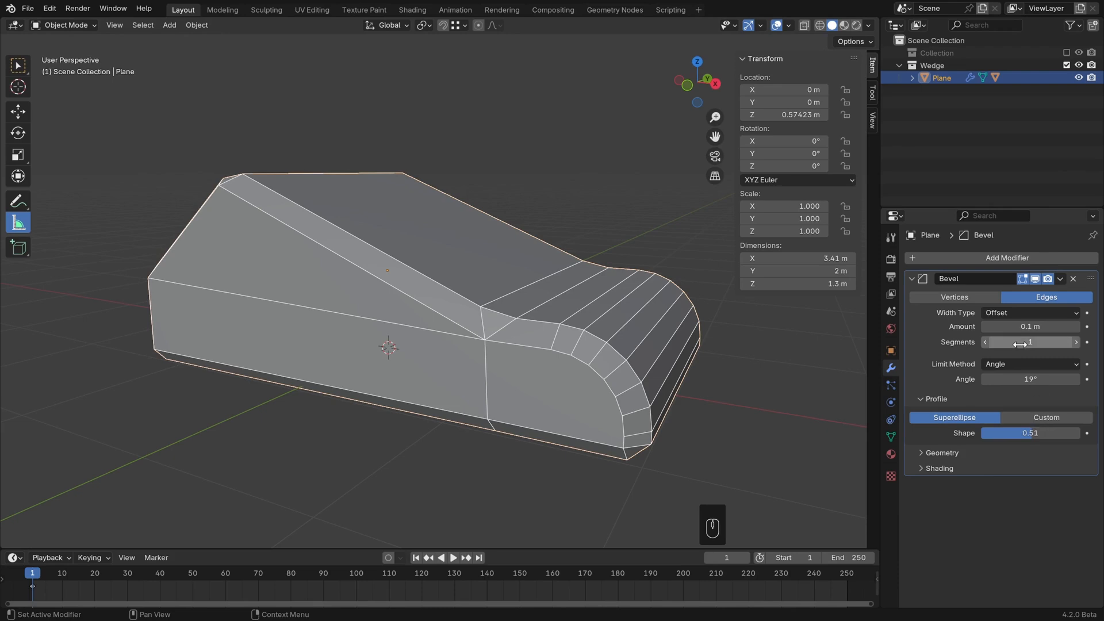
mouse_move(1029, 342)
mouse_down()
mouse_move(1060, 342)
mouse_move(1040, 342)
mouse_up()
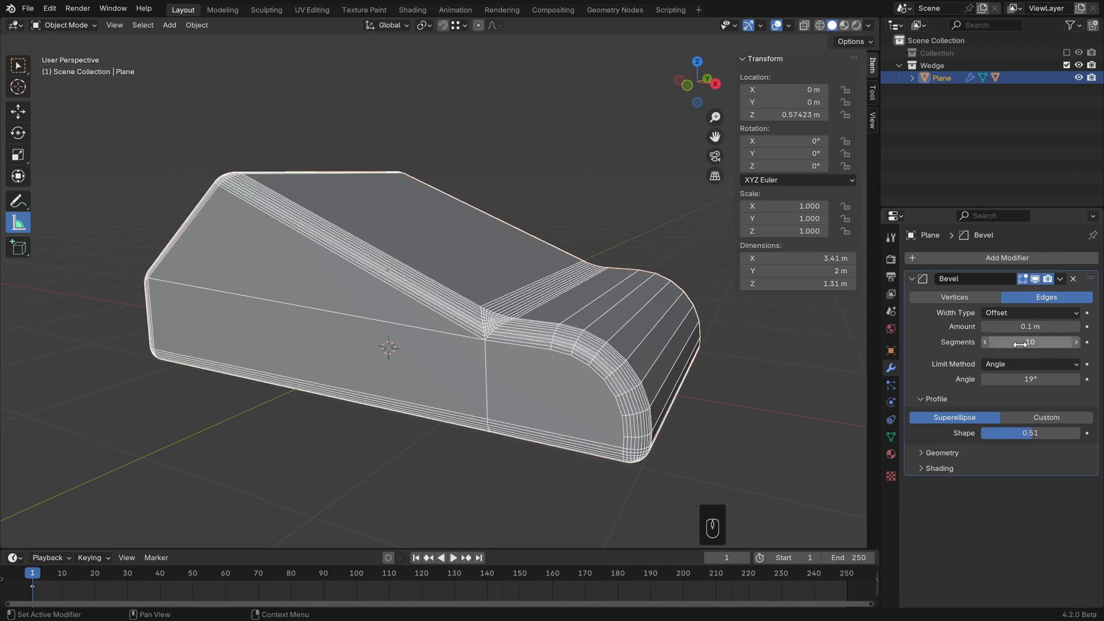
drag(1050, 432, 1090, 443)
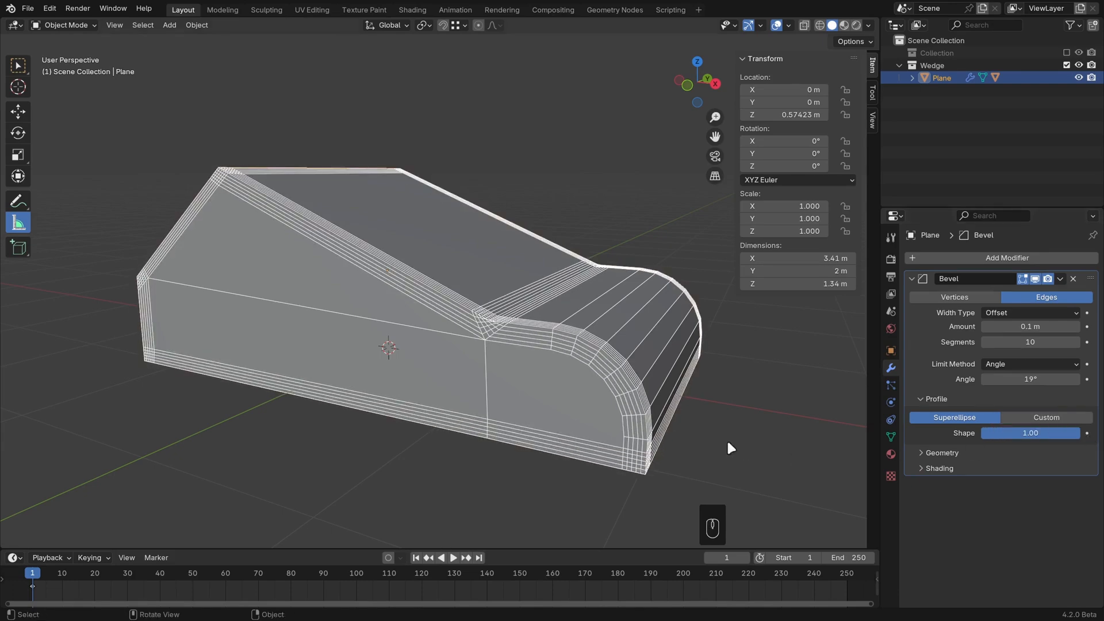
middle_drag(729, 449, 619, 384)
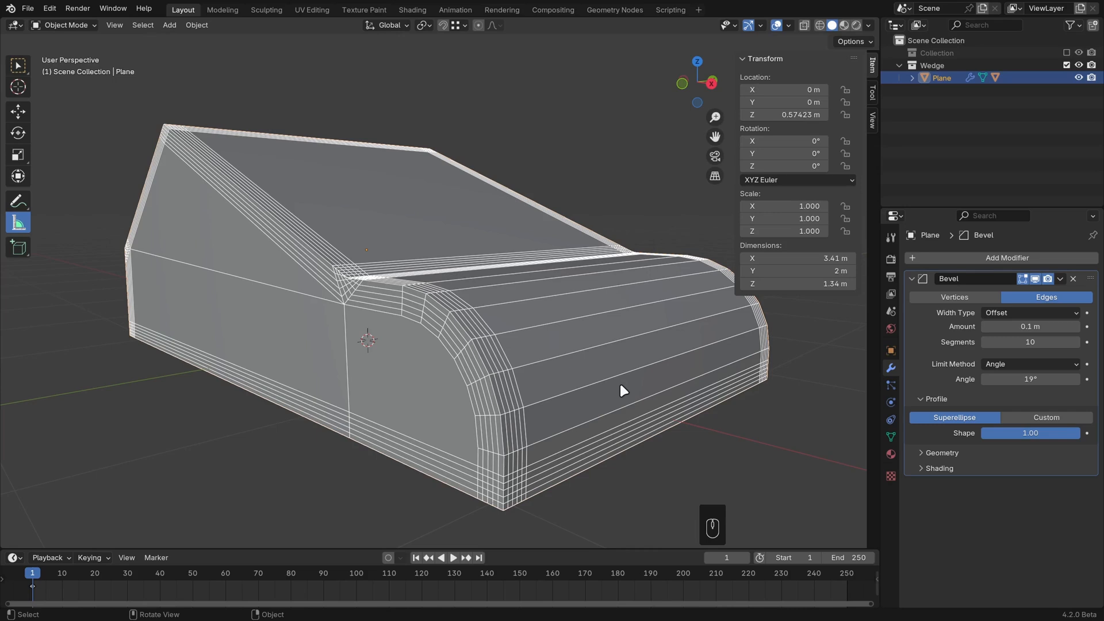
Switch the bevel profile to Custom and bend its curve into a stepped, wavy shape with added control points
click(1052, 417)
scroll(968, 496, down, 5)
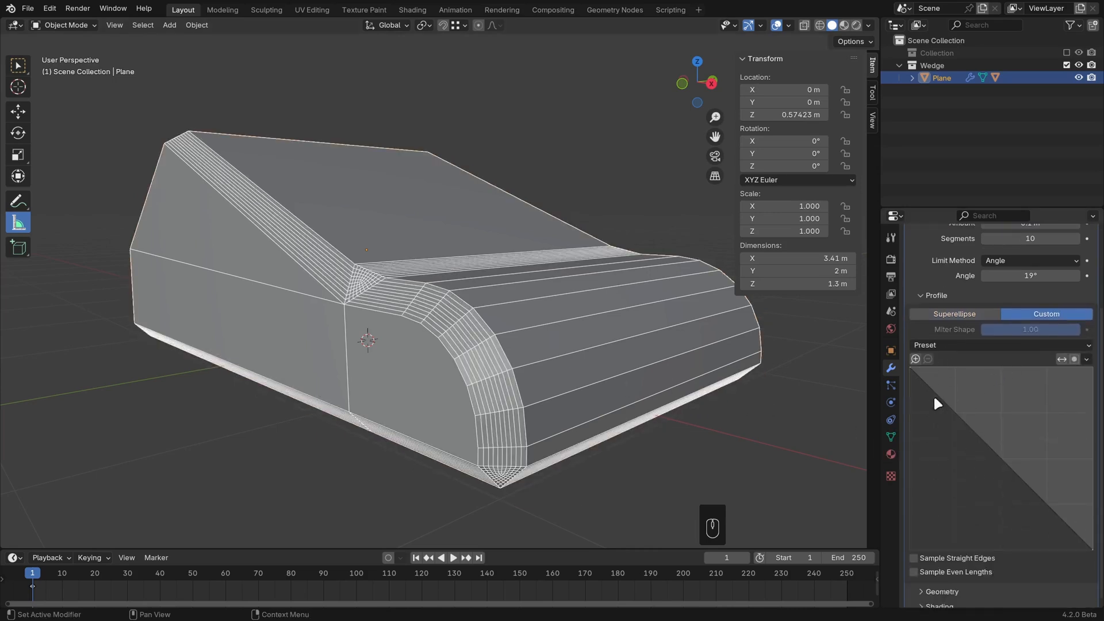
drag(933, 393, 959, 372)
drag(1006, 406, 1043, 502)
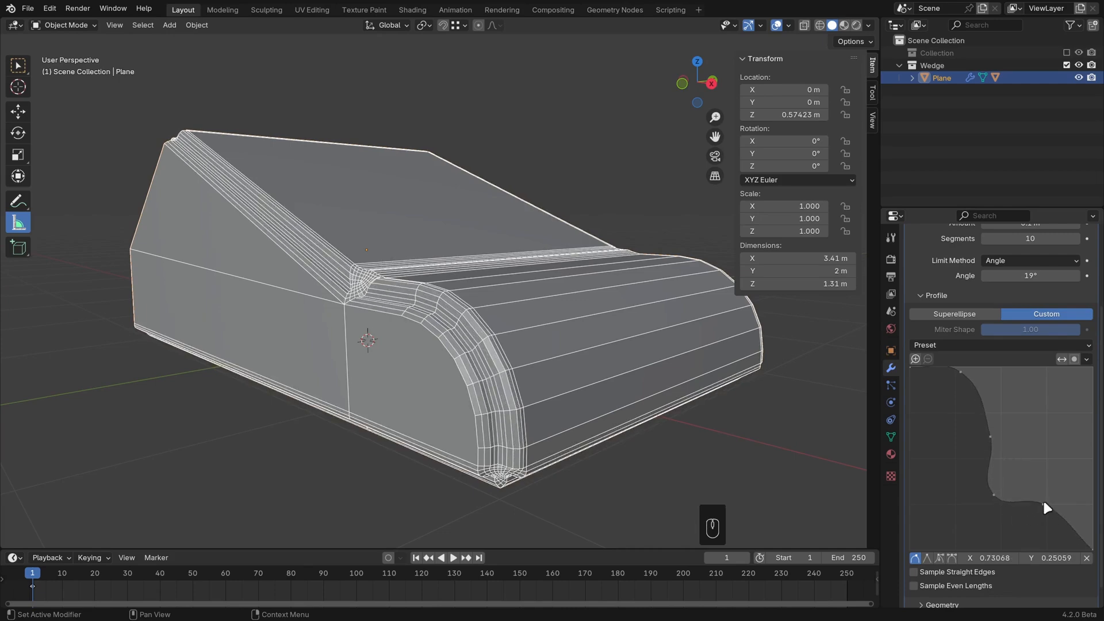
mouse_move(757, 398)
middle_down()
mouse_move(723, 405)
mouse_move(756, 403)
middle_up()
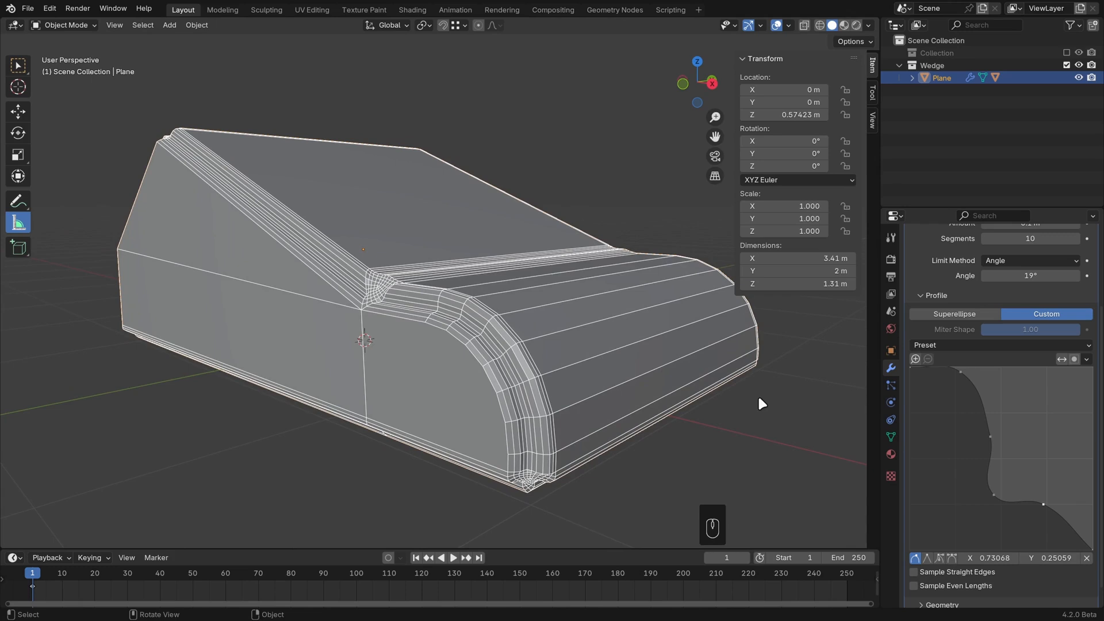
Switch the bevel profile back to Superellipse and set its shape to 0.5
click(969, 316)
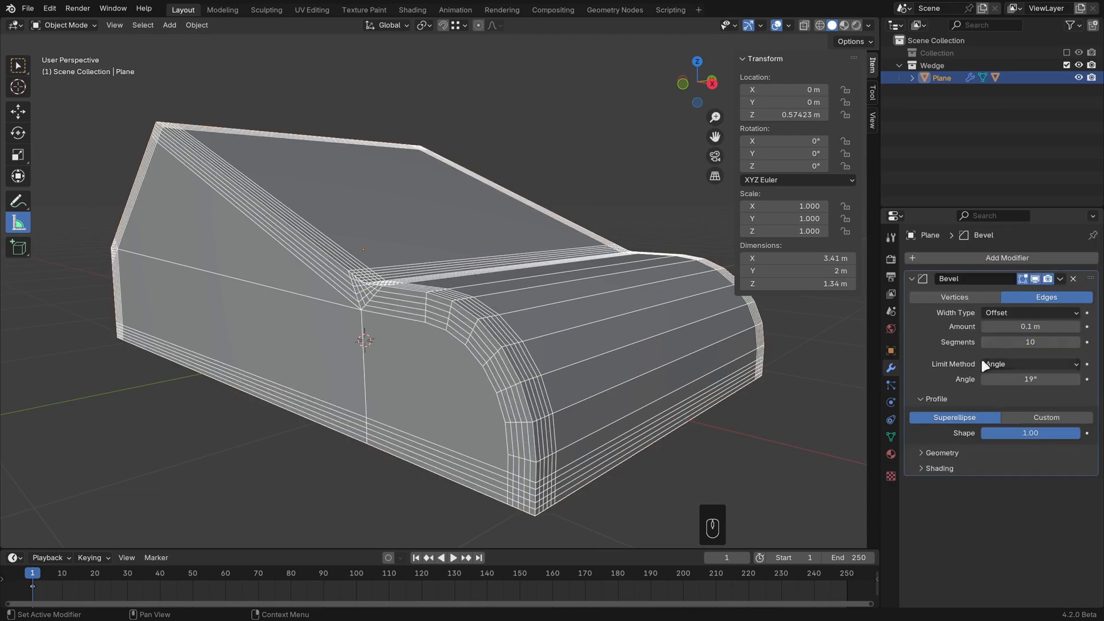
drag(1067, 431, 1016, 431)
click(1029, 433)
text(.5)
key(Return)
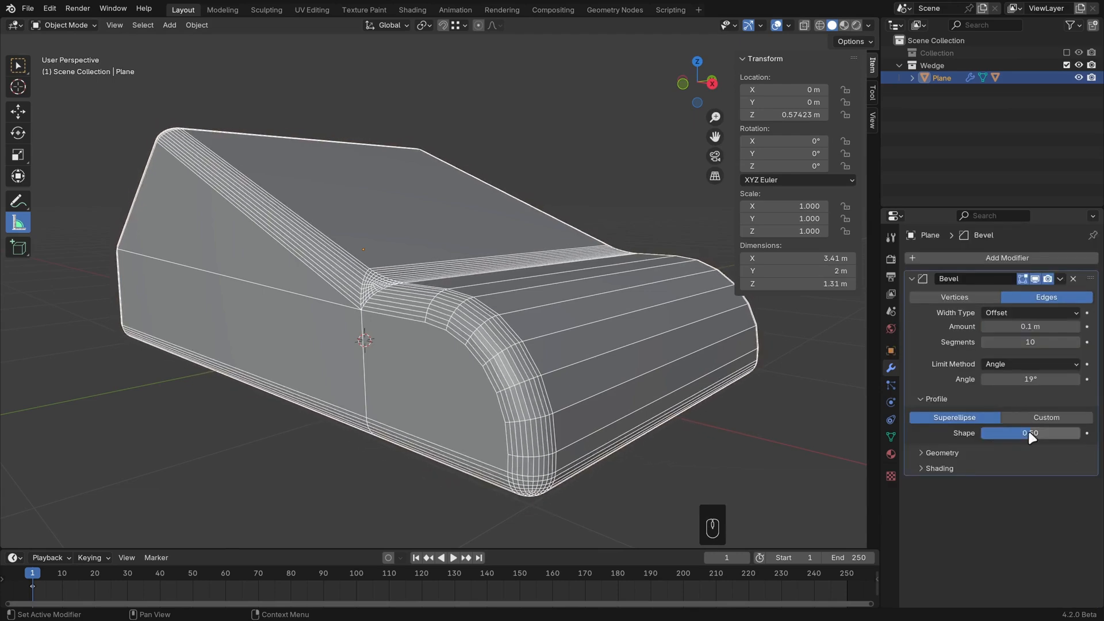
Collapse the profile settings, expand the bevel's geometry settings and examine the bevelled corners from several sides
click(958, 401)
click(957, 414)
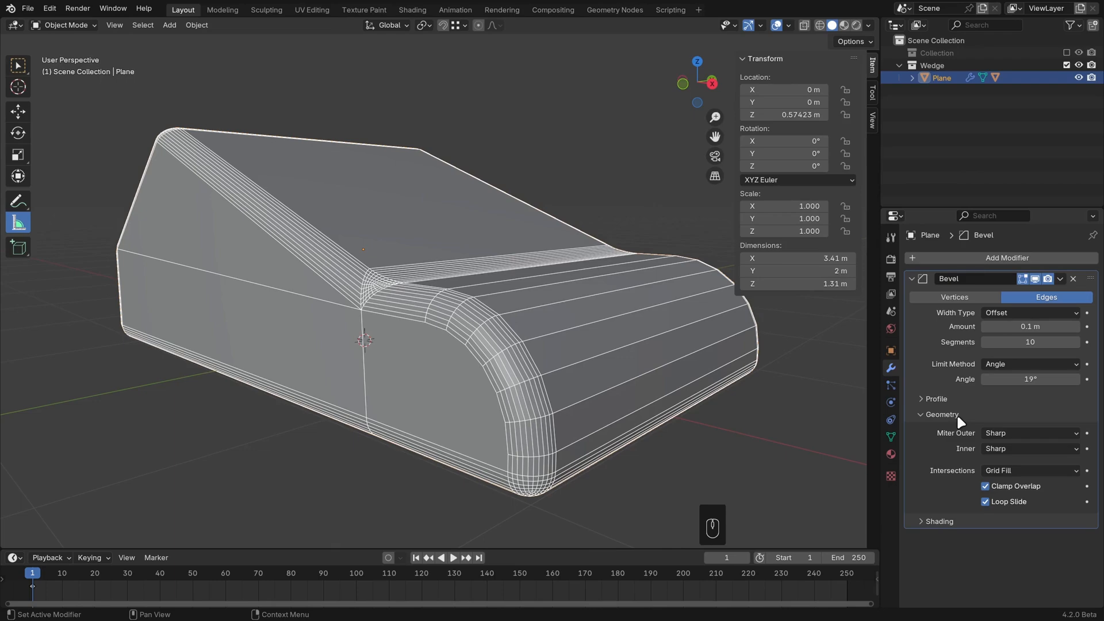
middle_drag(409, 392, 569, 343)
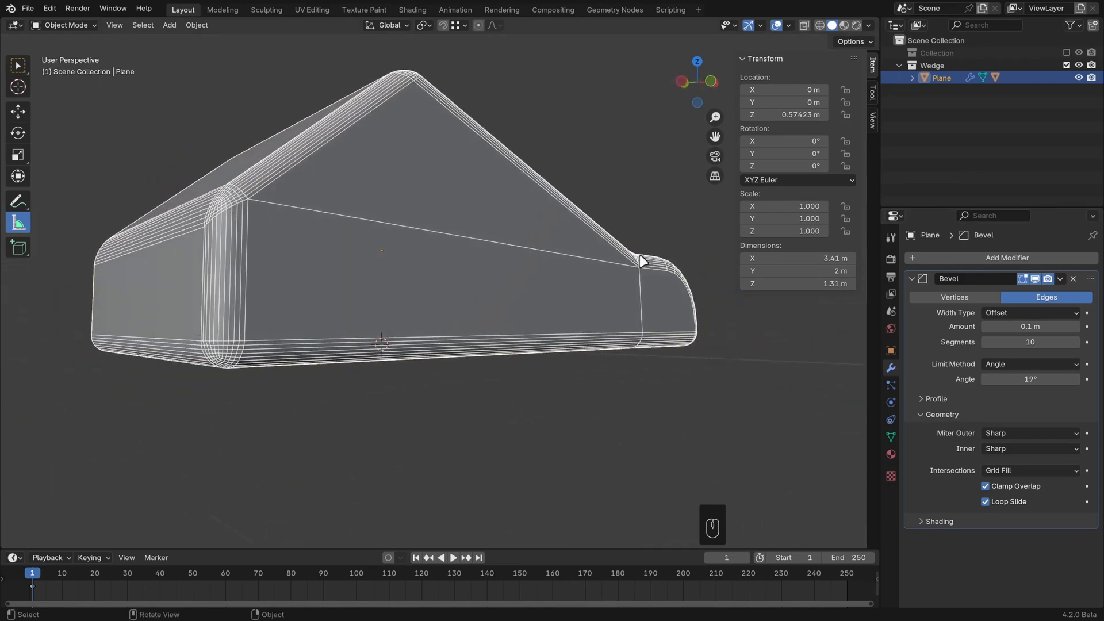
middle_drag(641, 257, 423, 247)
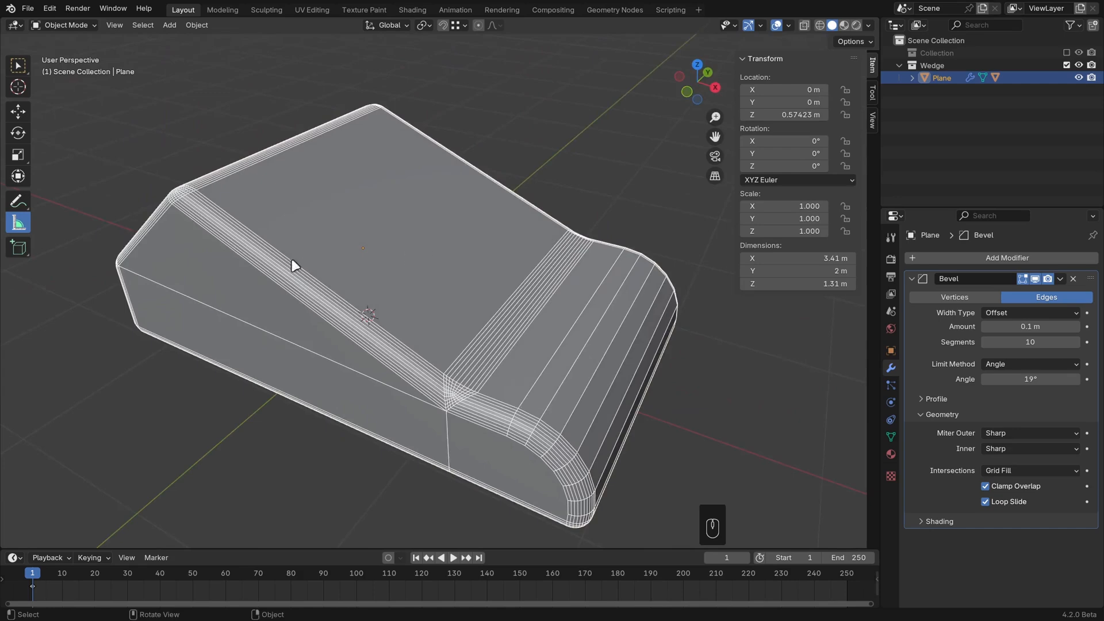
Enter Edit Mode on the wedge and inset its large sloped top face to leave a narrow border
key(Tab)
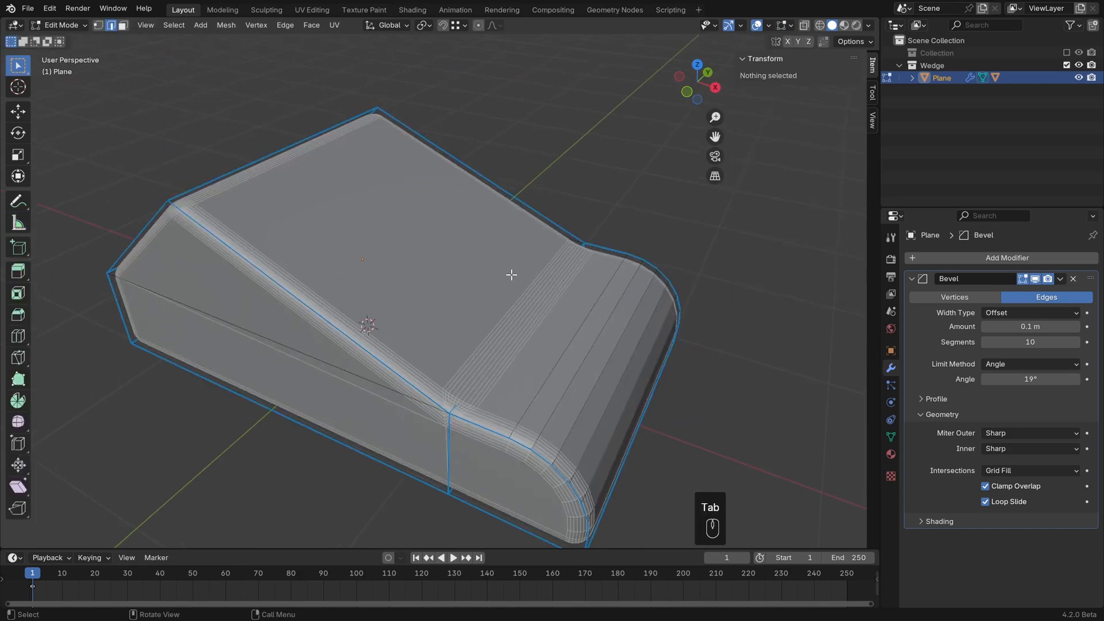
key(3)
click(397, 236)
key(i)
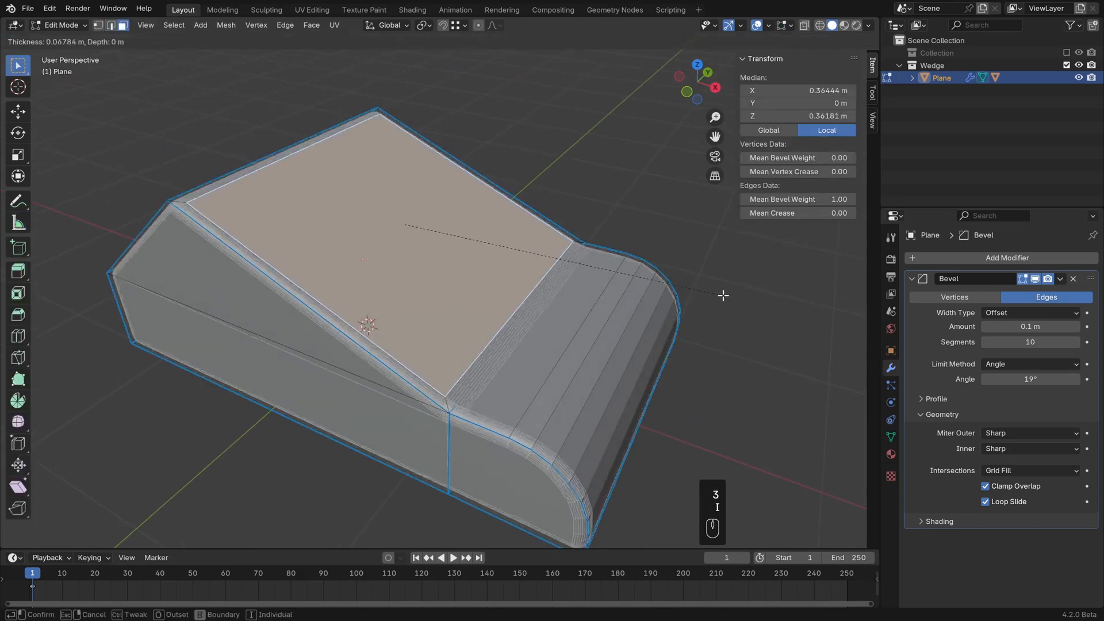
click(677, 288)
Extrude the inset face inward to form a rectangular pocket and return to Object Mode
middle_drag(536, 295, 509, 322)
key(e)
click(551, 315)
key(Tab)
scroll(534, 287, up, 2)
scroll(534, 311, up, 1)
shift+middle_drag(563, 248, 550, 269)
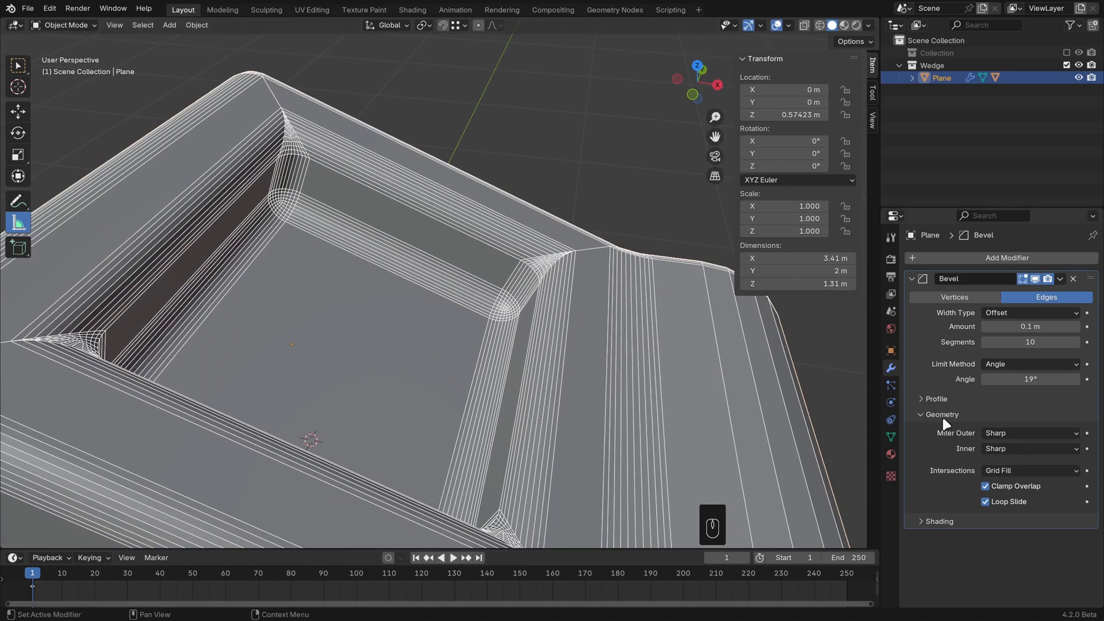
Try the Patch outer miter on the pocket corners, and set Miter Outer to Arc
click(1013, 433)
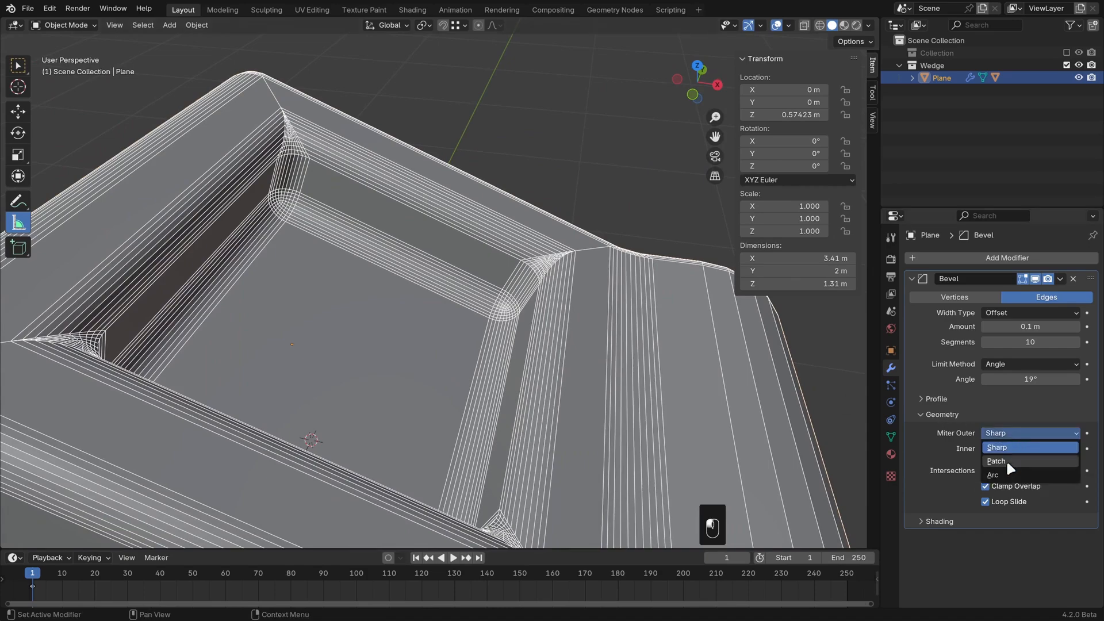
click(1006, 460)
middle_drag(573, 311, 512, 327)
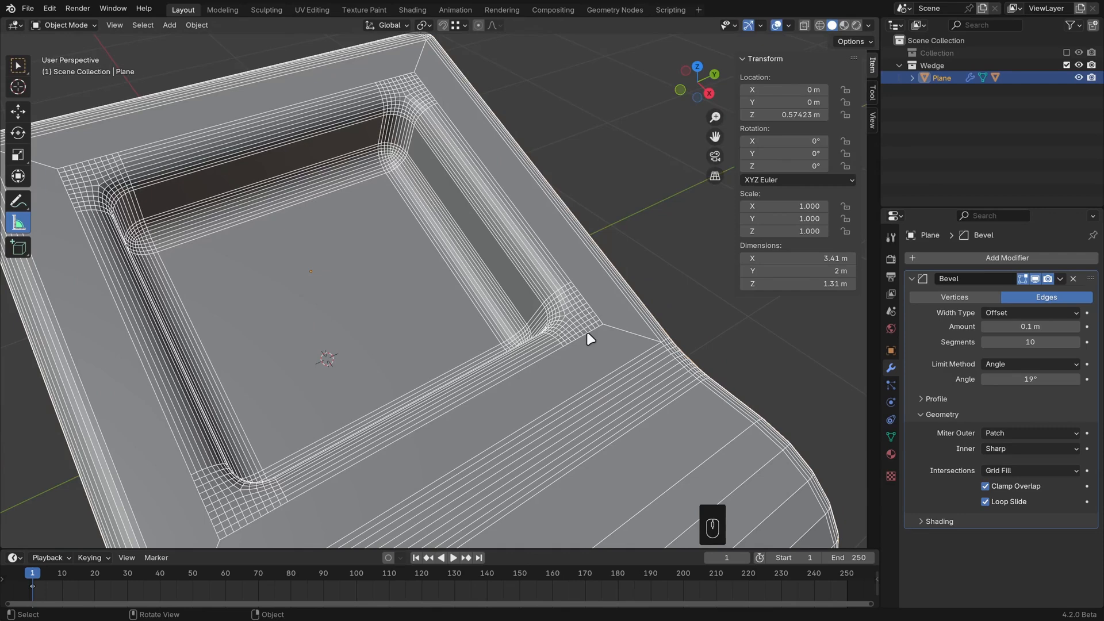
click(1039, 432)
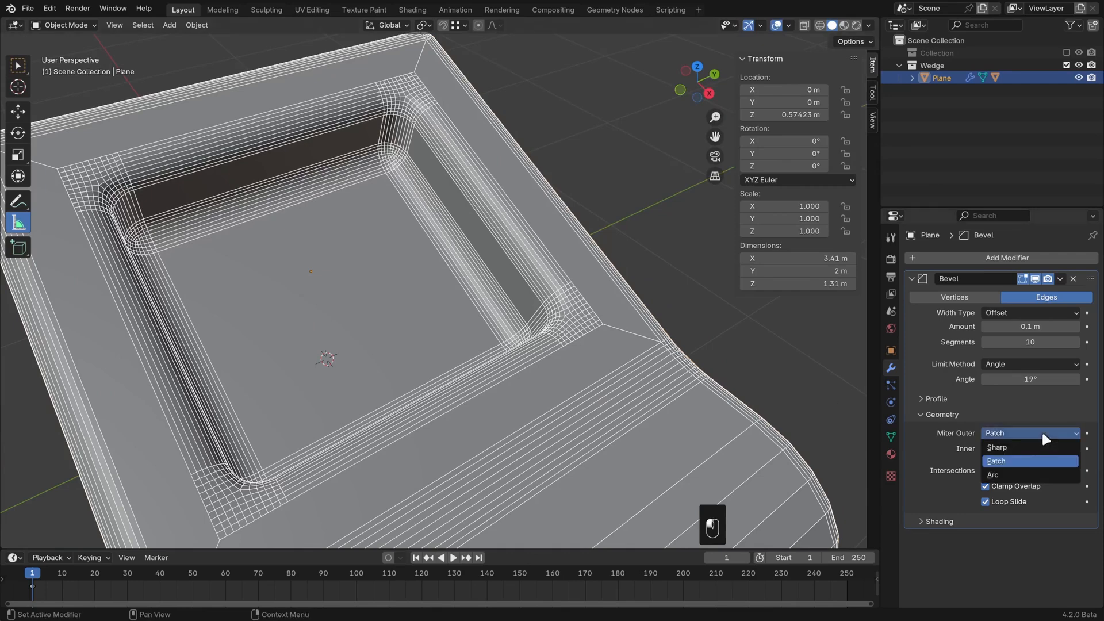
click(1007, 474)
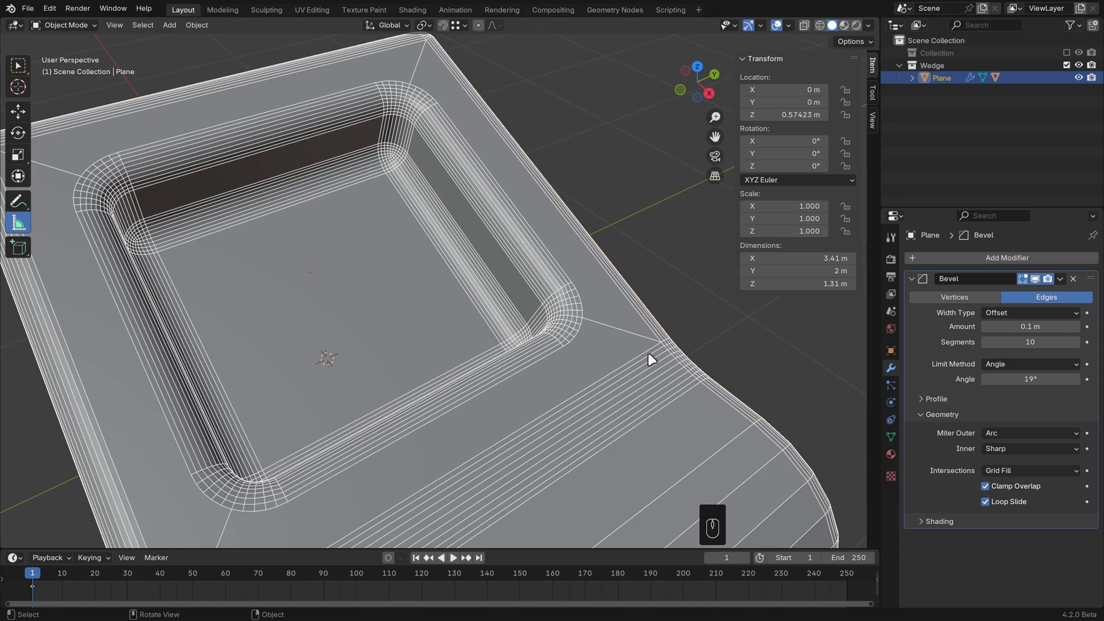
Try an Arc inner miter with a 0.05 m spread, and return the inner miter to Sharp
click(1026, 446)
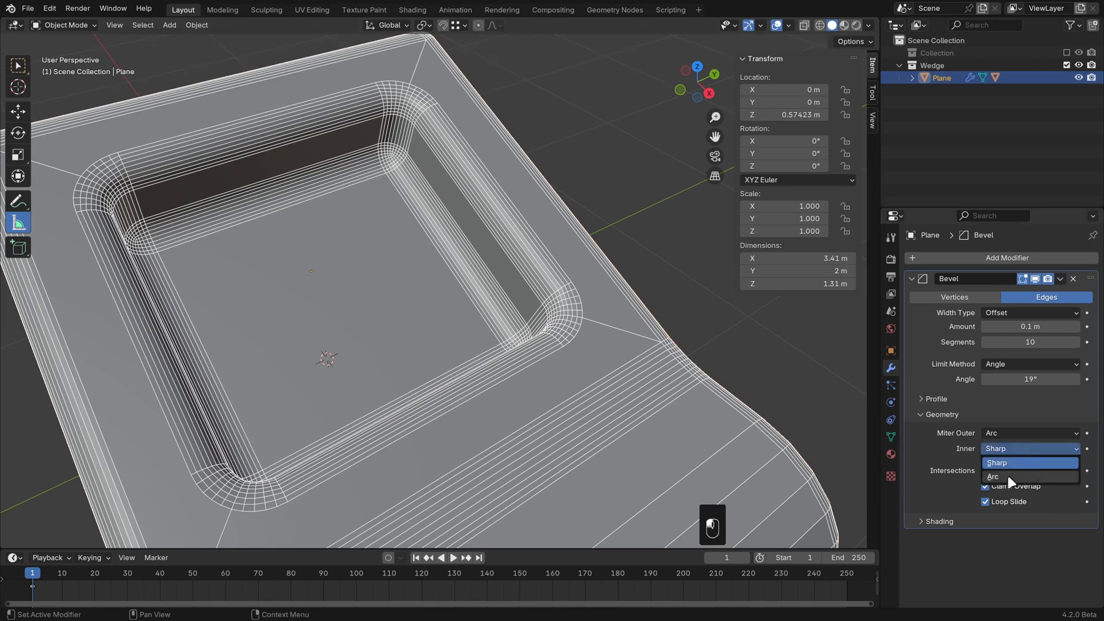
click(1006, 475)
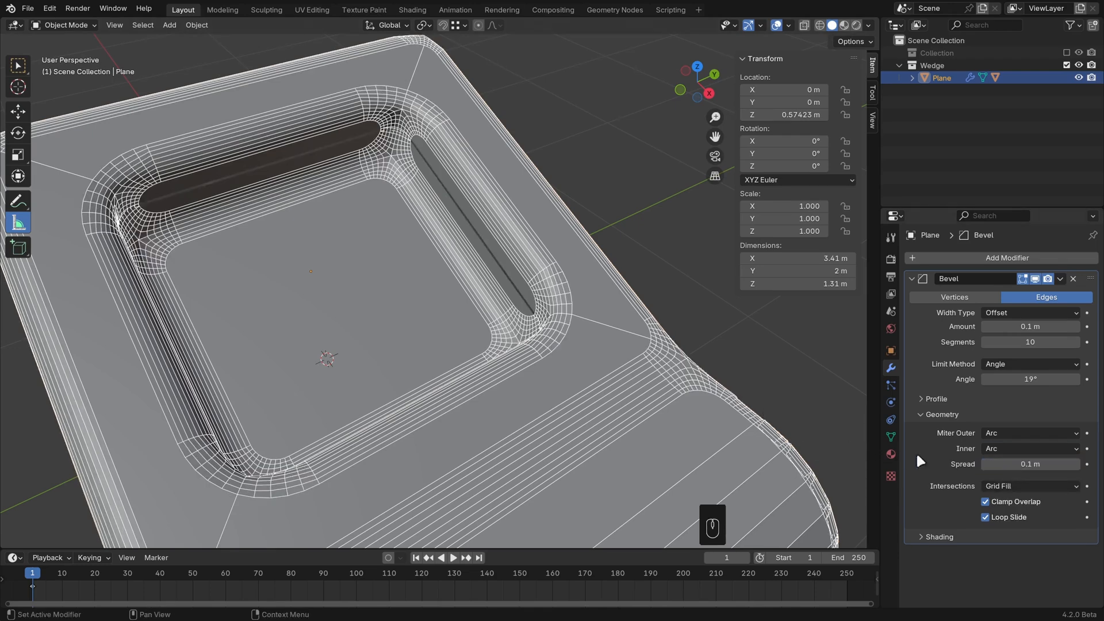
drag(1034, 464, 1007, 464)
middle_drag(747, 439, 506, 247)
scroll(391, 259, up, 4)
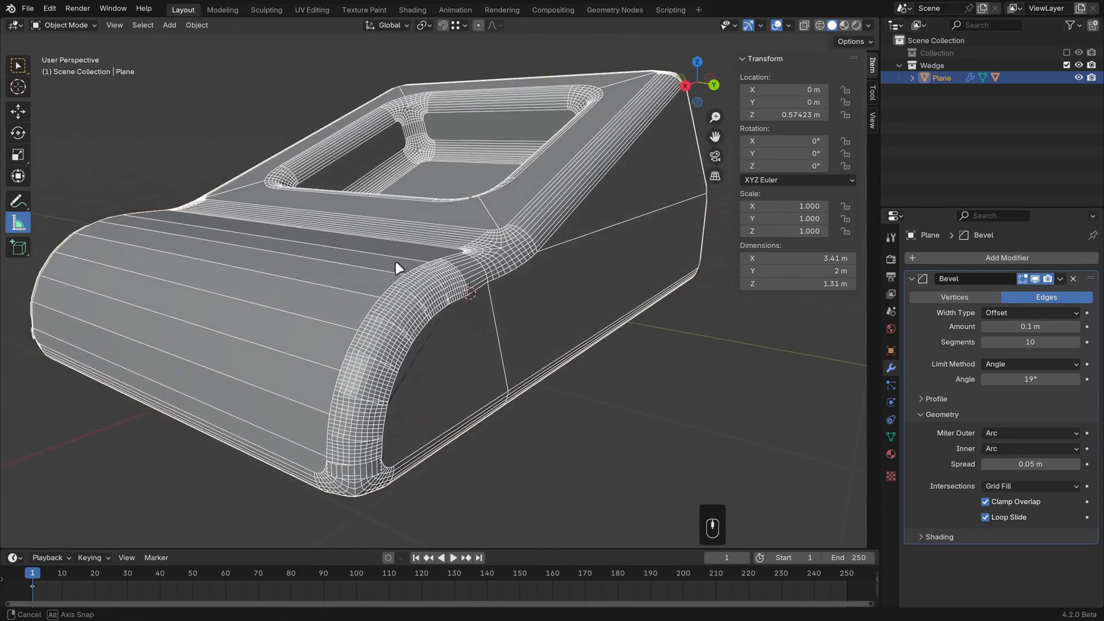
click(1061, 449)
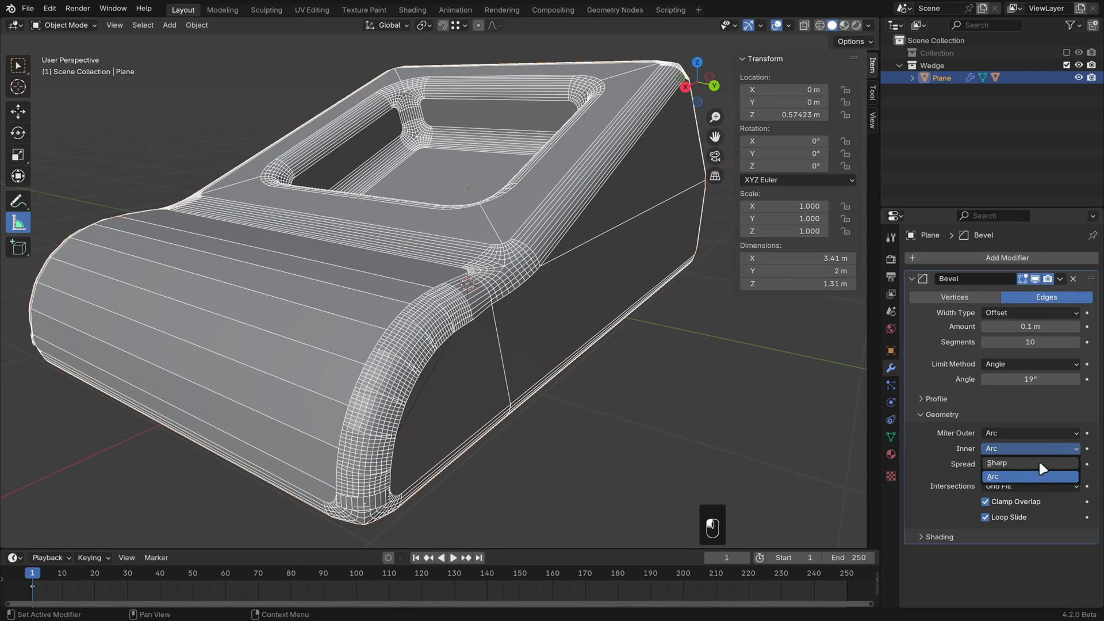
click(1039, 460)
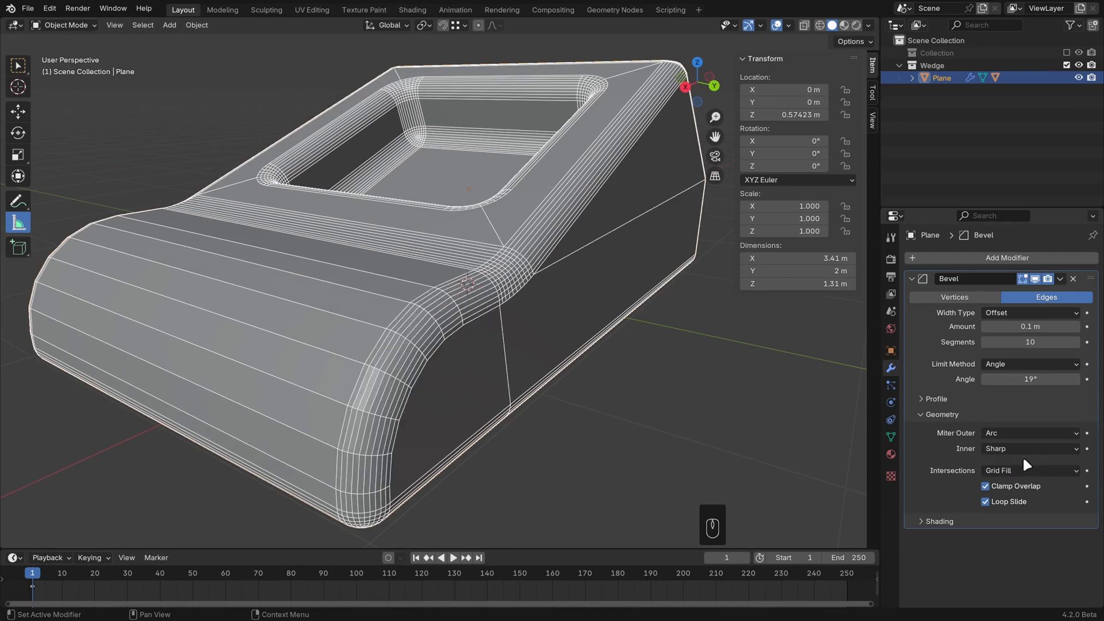
Set the bevel intersections to Cutoff and switch the profile to Custom to compare the corners
click(1023, 468)
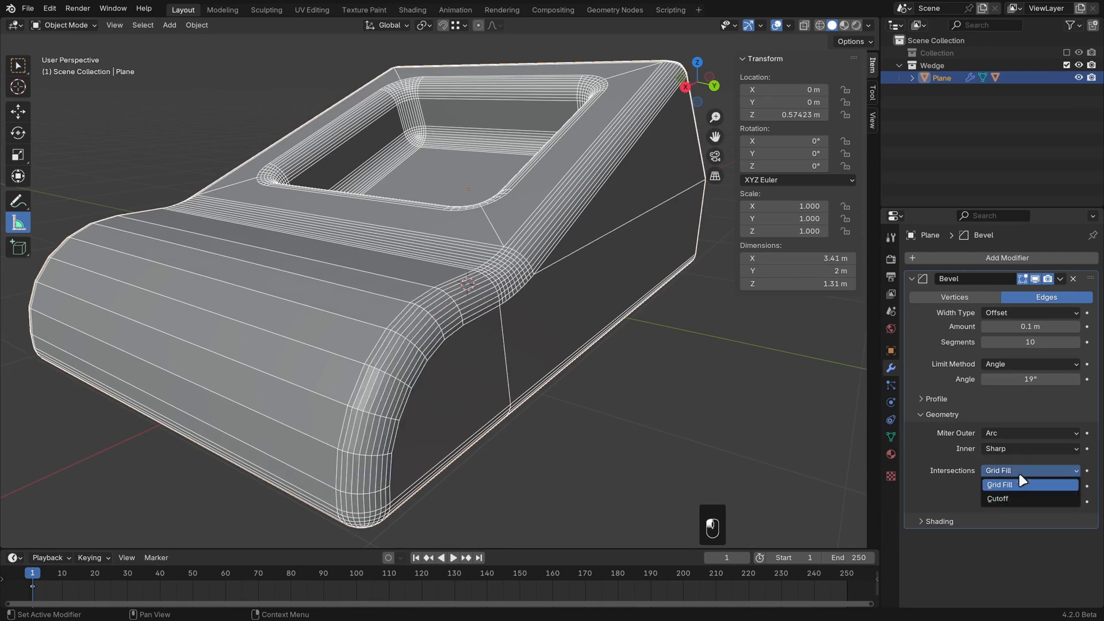
click(1008, 495)
middle_drag(618, 359, 489, 323)
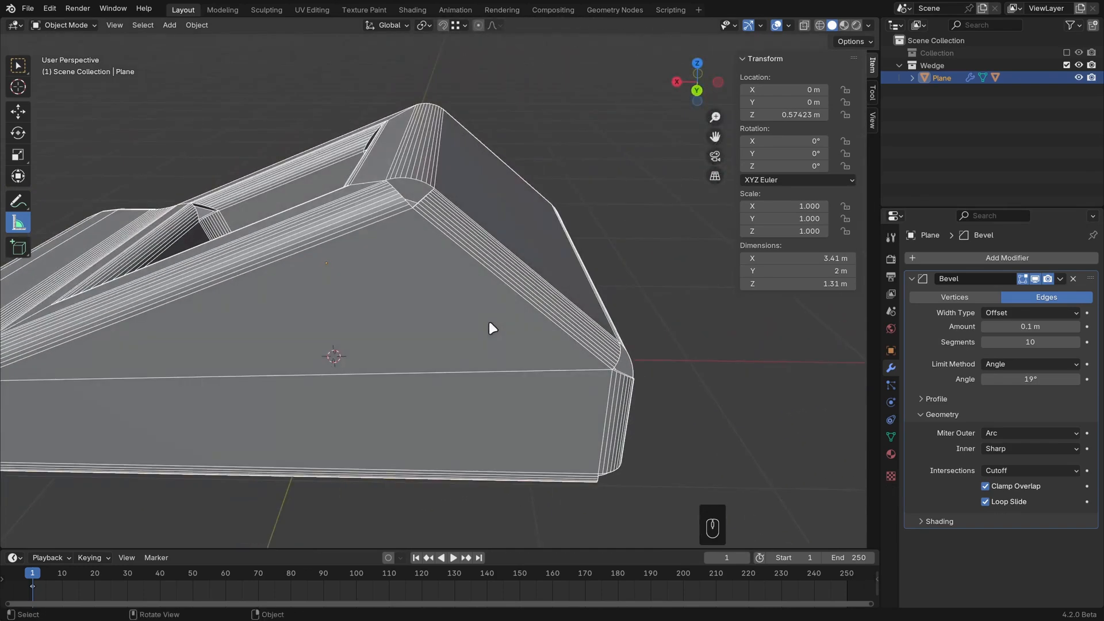
click(950, 397)
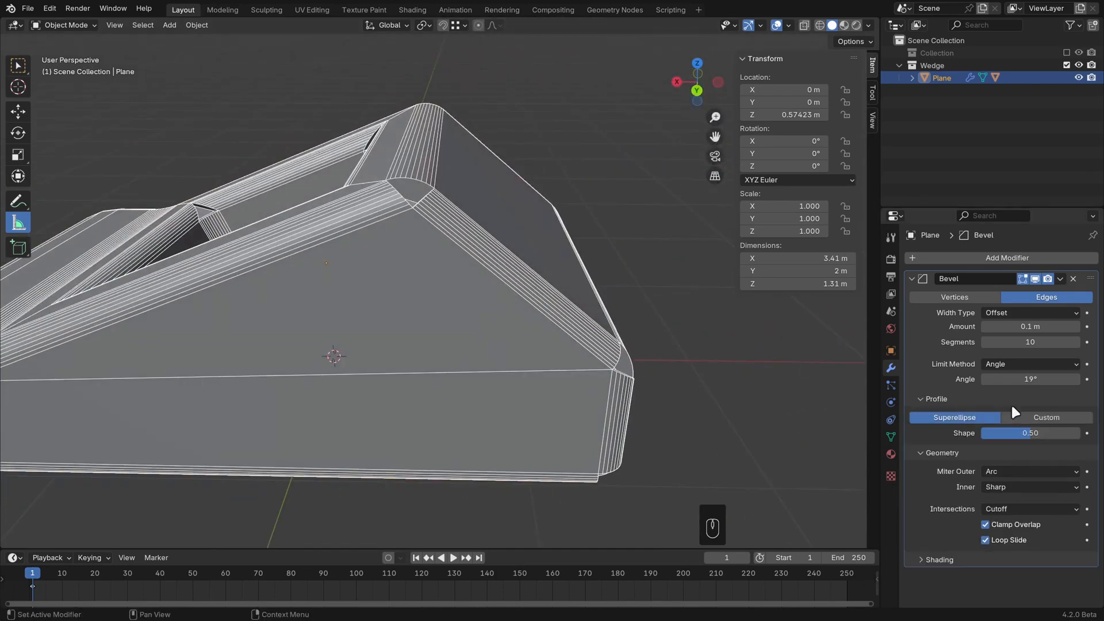
click(1043, 417)
middle_drag(403, 237, 423, 253)
click(955, 400)
Return the bevel intersections to Grid Fill and the profile to Superellipse
click(1022, 470)
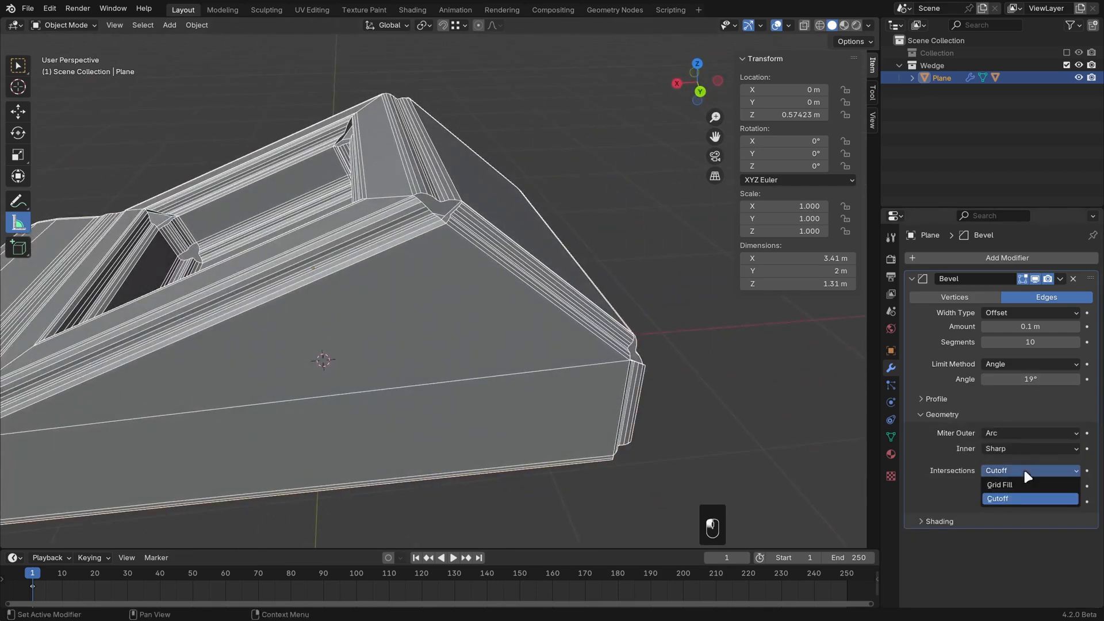
click(1013, 480)
scroll(453, 291, up, 2)
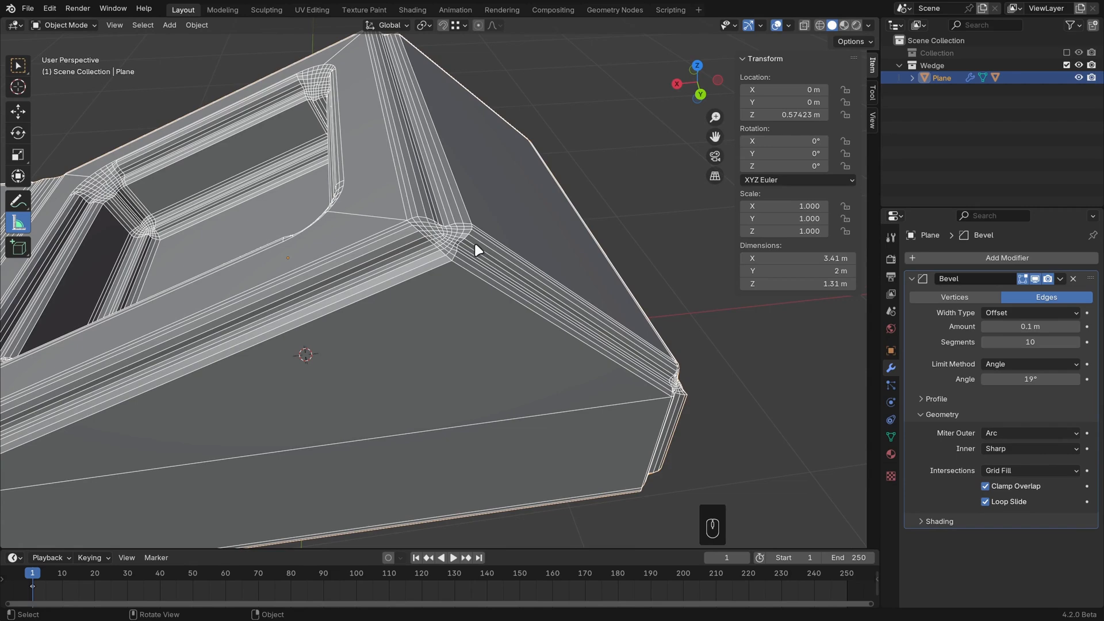
click(952, 398)
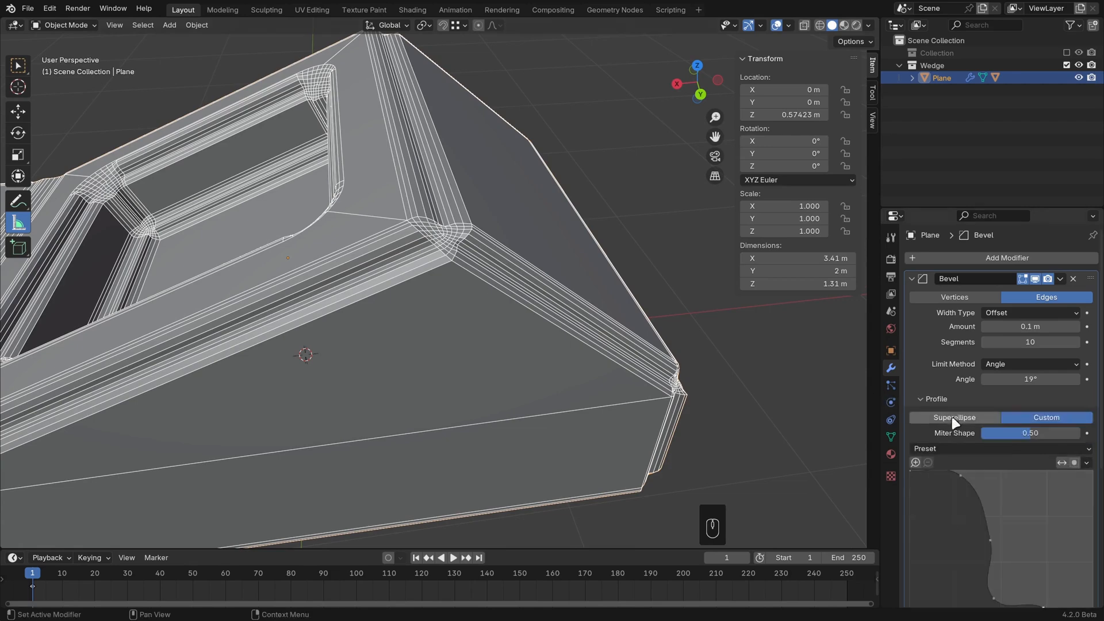
click(952, 418)
click(952, 398)
Compare Cutoff intersections with the Superellipse profile, and set the intersections back to Grid Fill
click(1012, 470)
click(1006, 490)
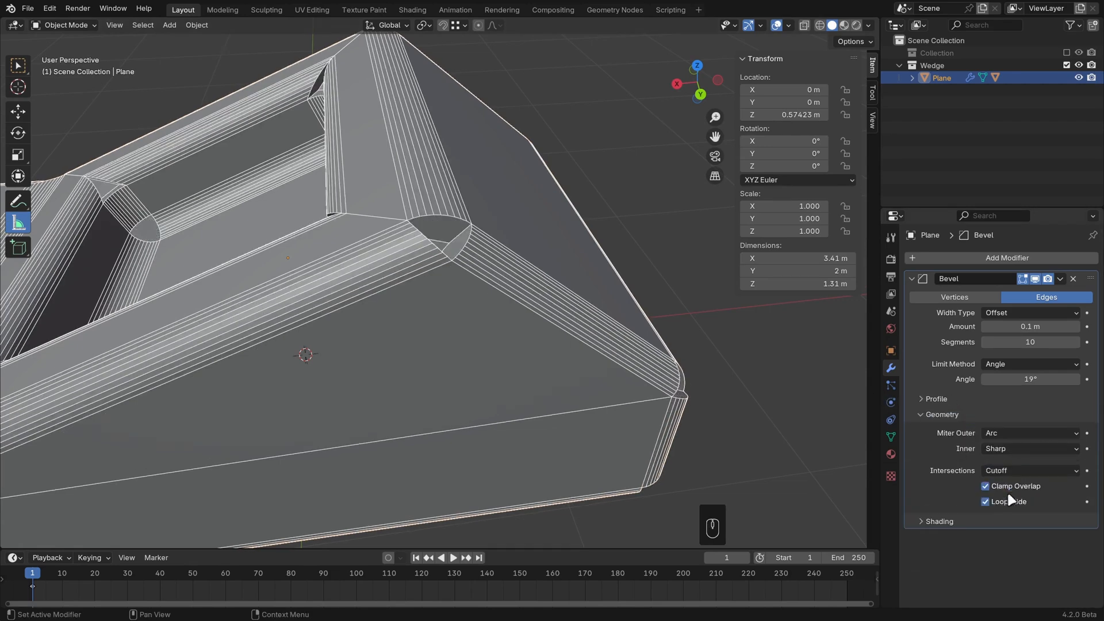
click(1015, 471)
click(1016, 468)
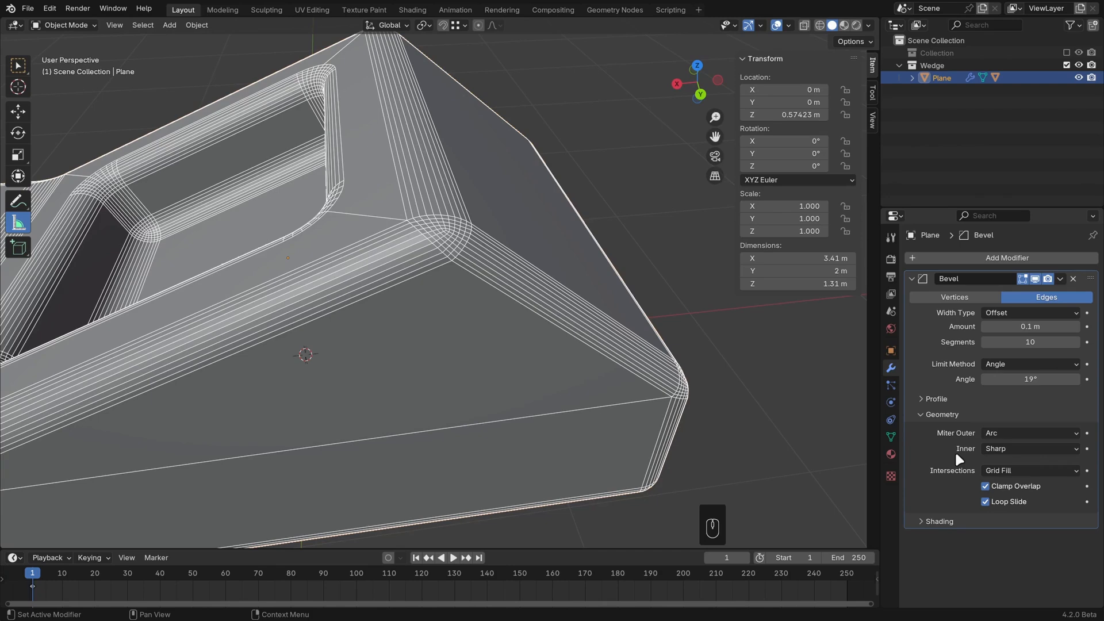
Turn off Clamp Overlap, and set the transform orientation to Normal in Edit Mode
middle_drag(833, 465, 596, 315)
key(Tab)
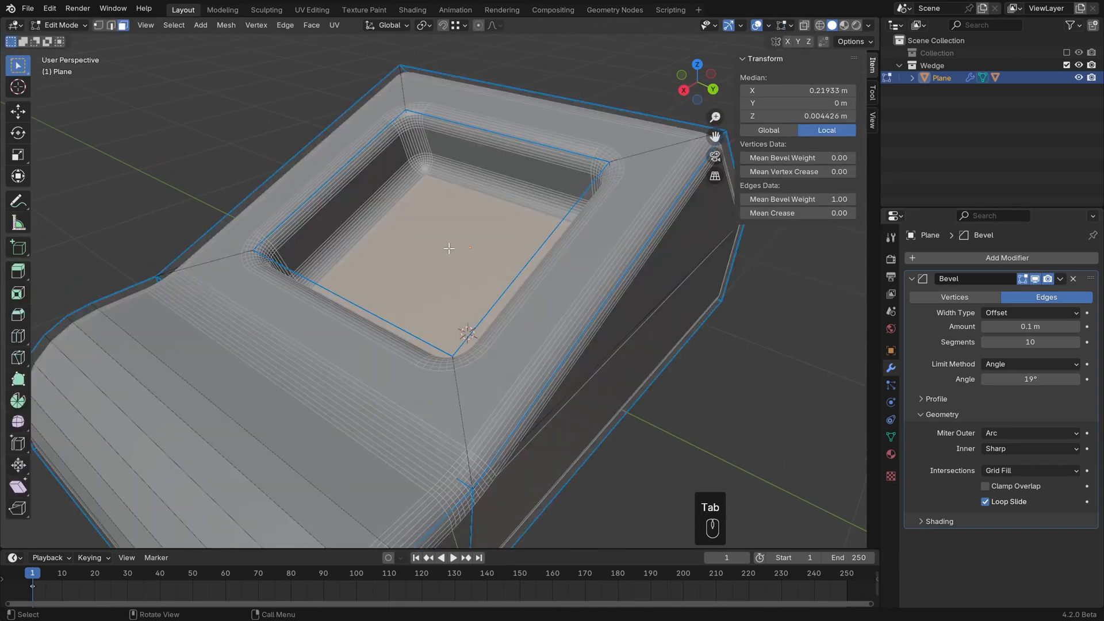
click(384, 26)
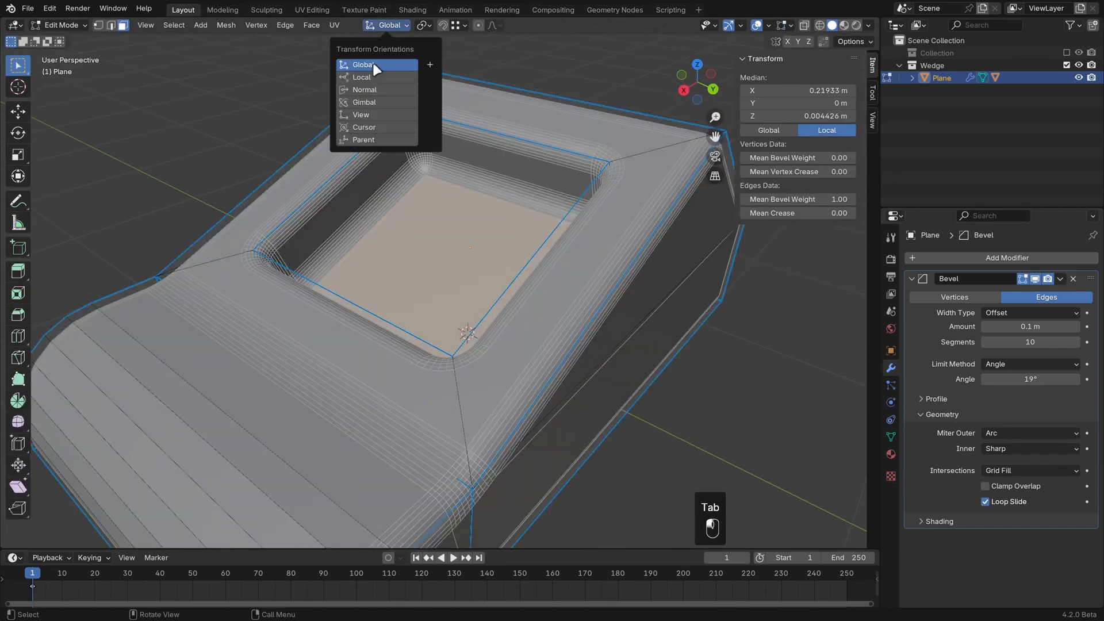
click(376, 90)
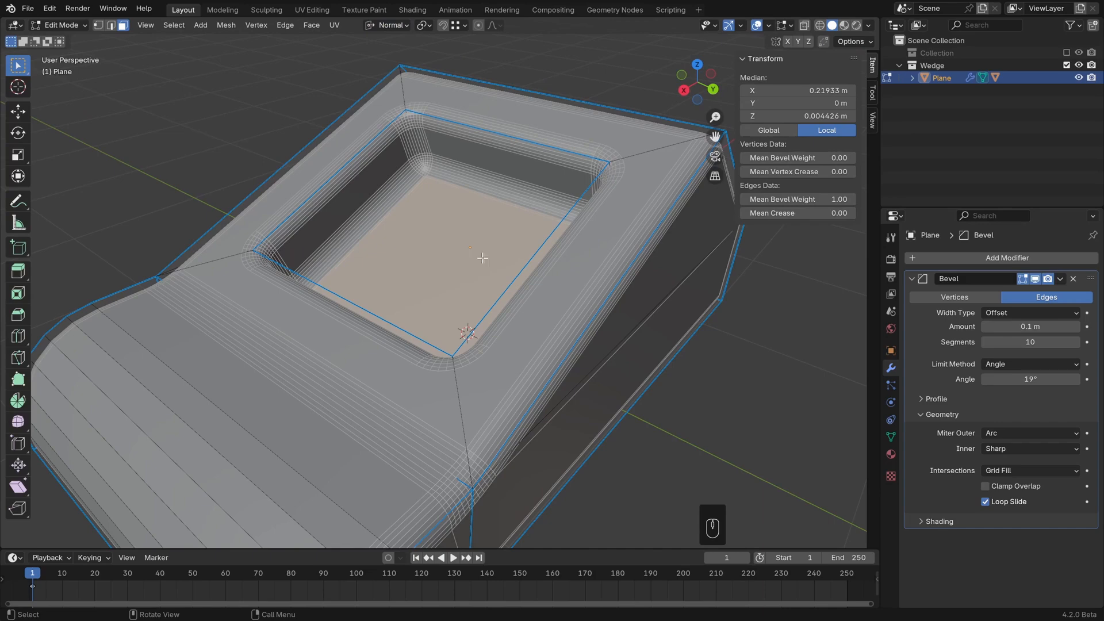
Move the pocket's floor face along its normal with the Move tool to make the pocket shallower
click(29, 114)
middle_drag(478, 248, 428, 215)
click(403, 30)
mouse_move(400, 204)
mouse_down()
mouse_move(388, 161)
mouse_move(396, 197)
mouse_move(394, 185)
mouse_up()
Switch Clamp Overlap on and off to compare the pocket bevels, and return to Object Mode
click(984, 486)
click(997, 488)
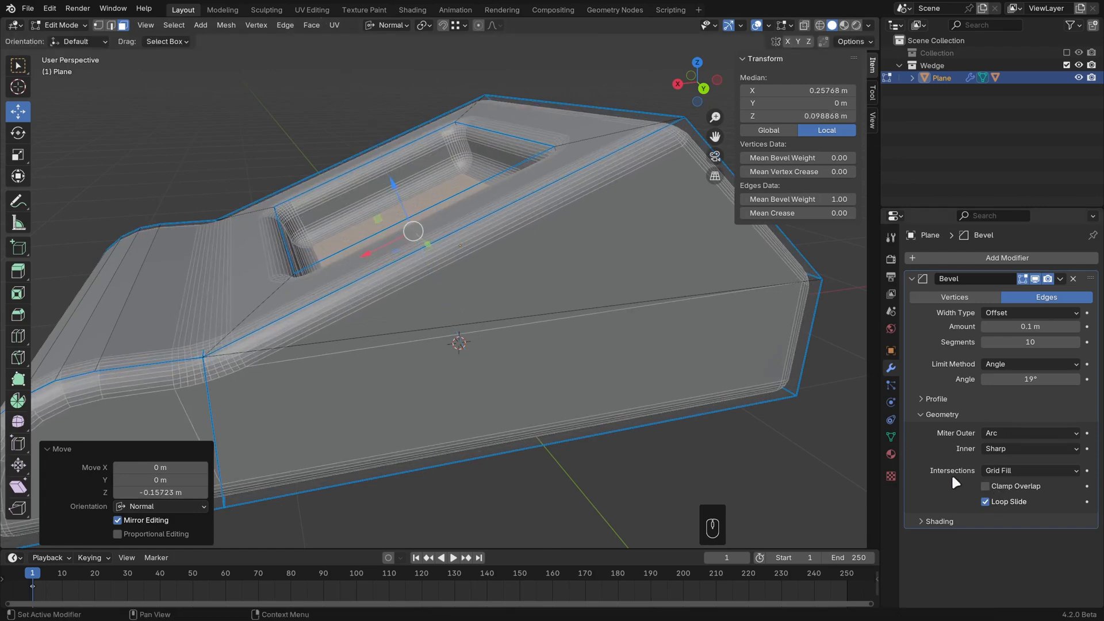
key(Tab)
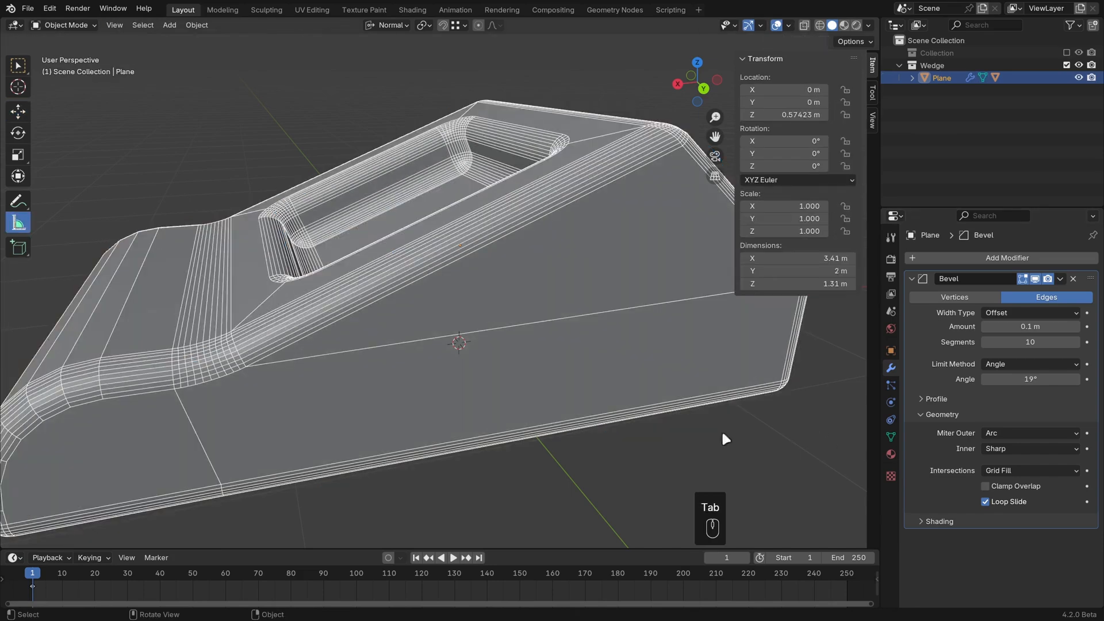
Compare the wedge's rear corner with Loop Slide on and off, leaving Loop Slide disabled
middle_drag(776, 431, 608, 428)
click(1004, 501)
click(1012, 499)
click(1012, 499)
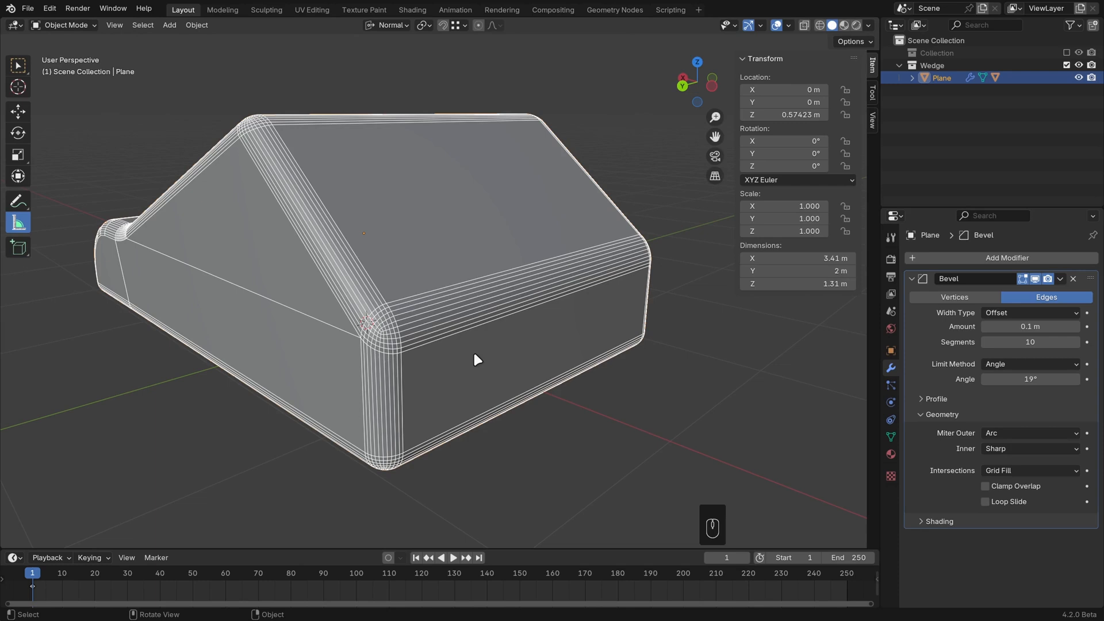
click(1000, 503)
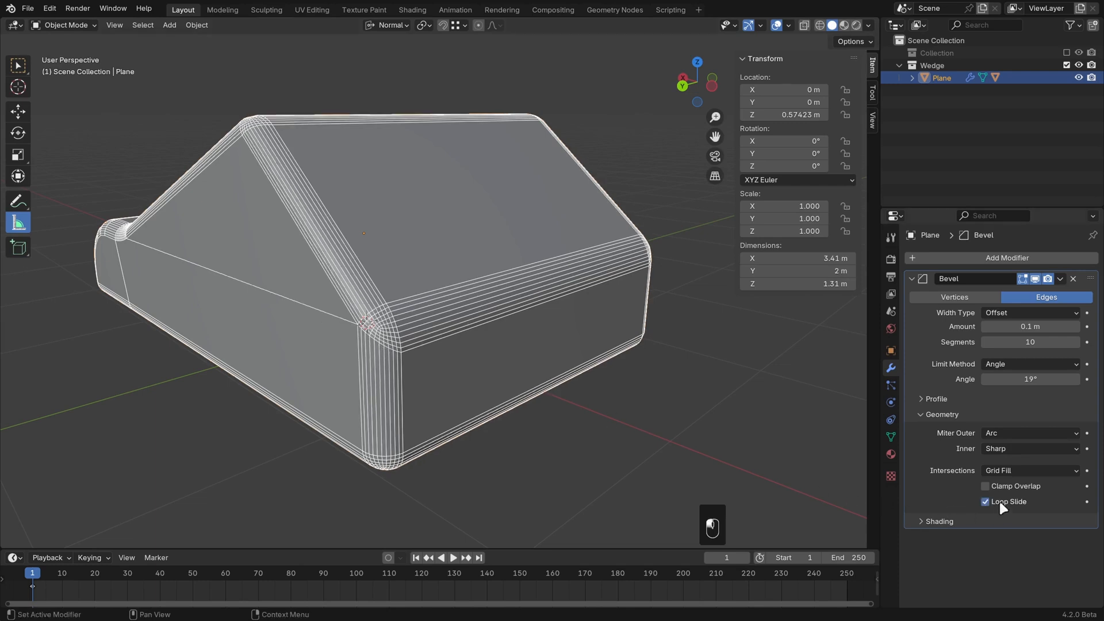
middle_drag(467, 391, 492, 396)
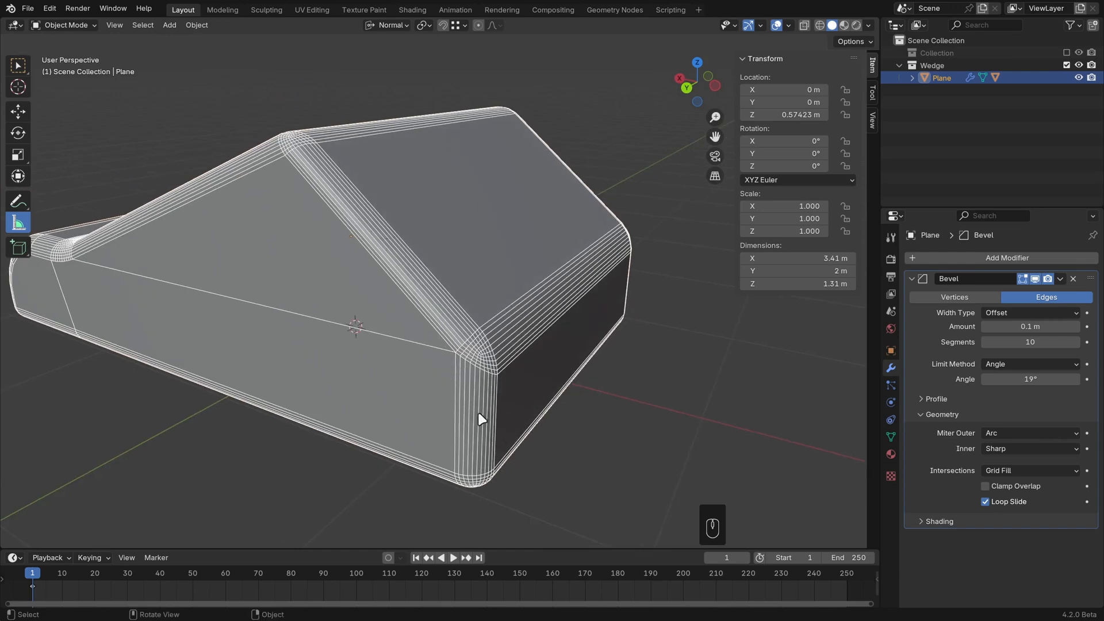
click(1003, 502)
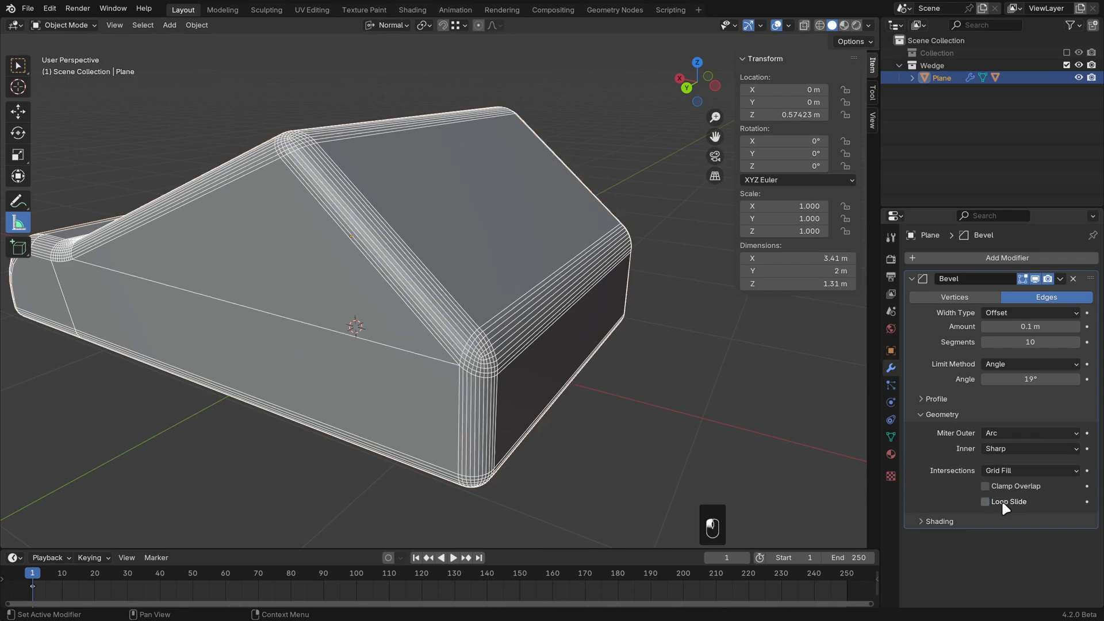
Expand the Plane object's hierarchy and temporarily show Plane.001 to compare the bevelled wedge with its unbevelled outline
middle_drag(774, 408, 554, 328)
click(912, 79)
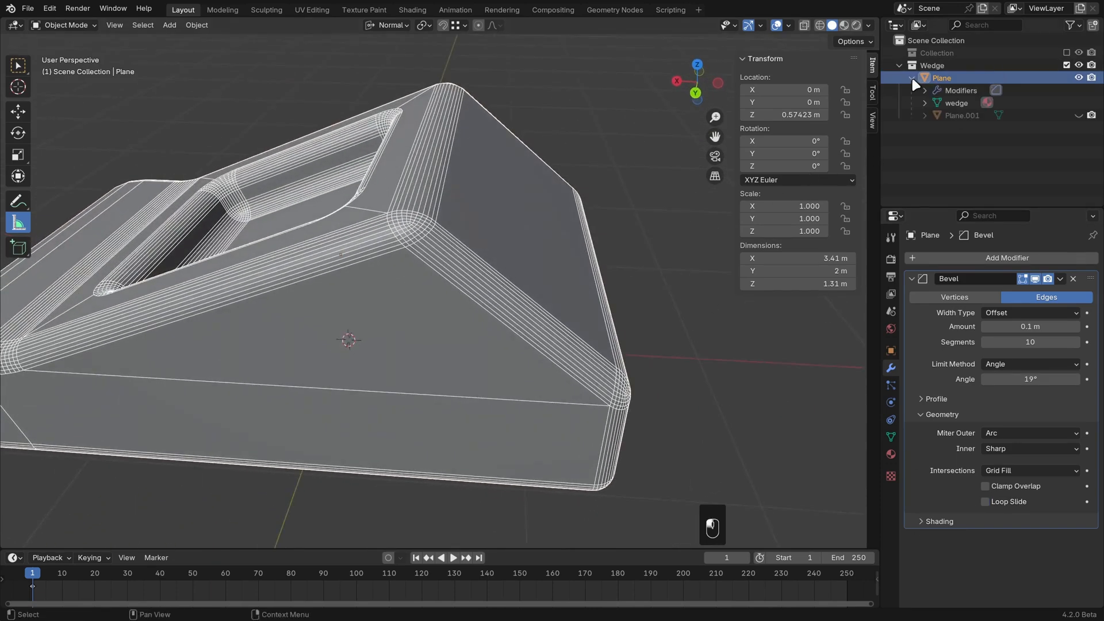
click(1078, 115)
middle_drag(596, 261, 706, 289)
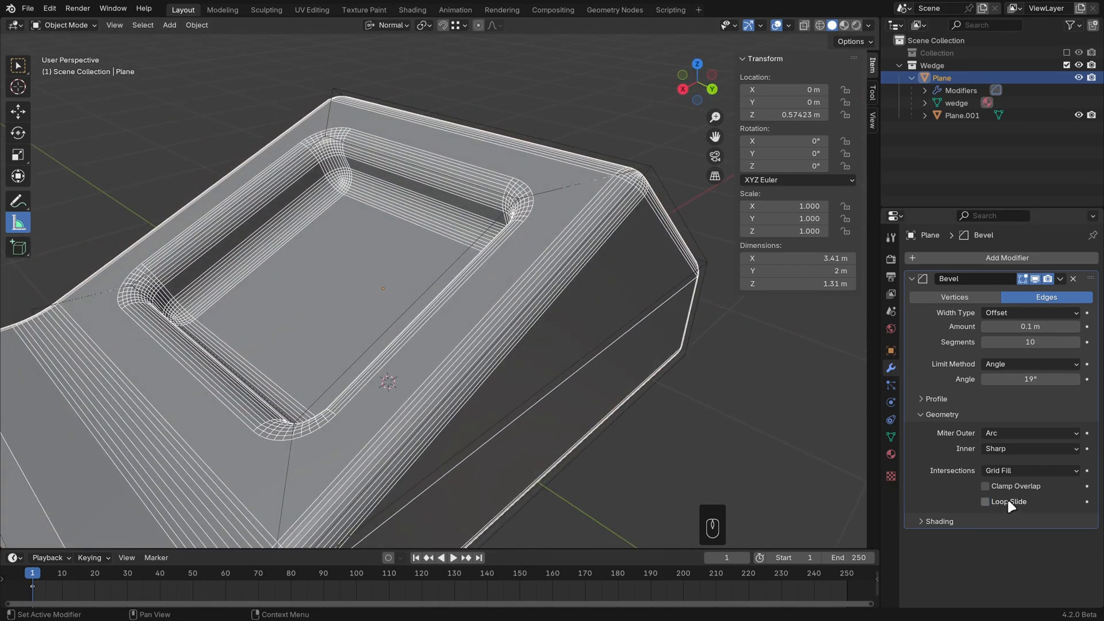
click(1078, 115)
Collapse the bevel's geometry settings, expand its shading settings and turn off the viewport wireframe overlay
click(955, 414)
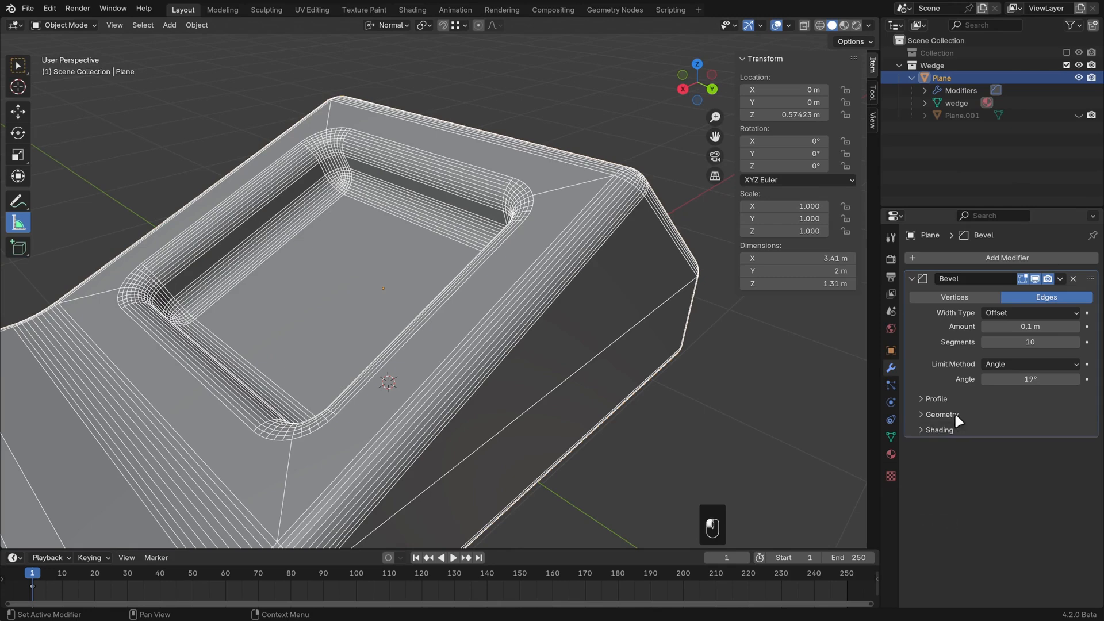
click(948, 428)
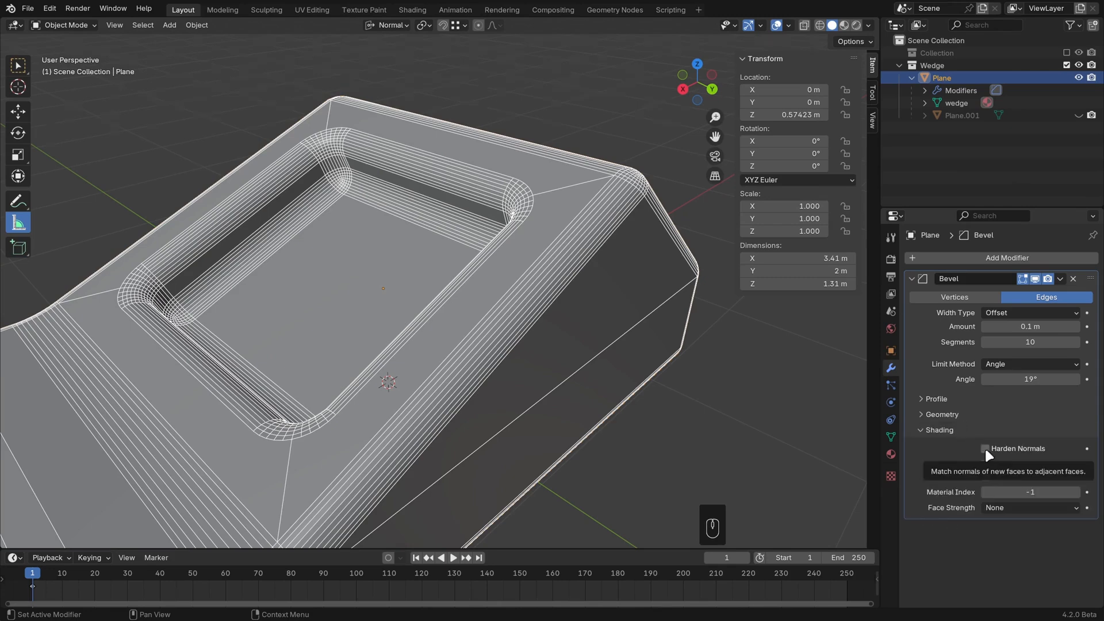
click(787, 25)
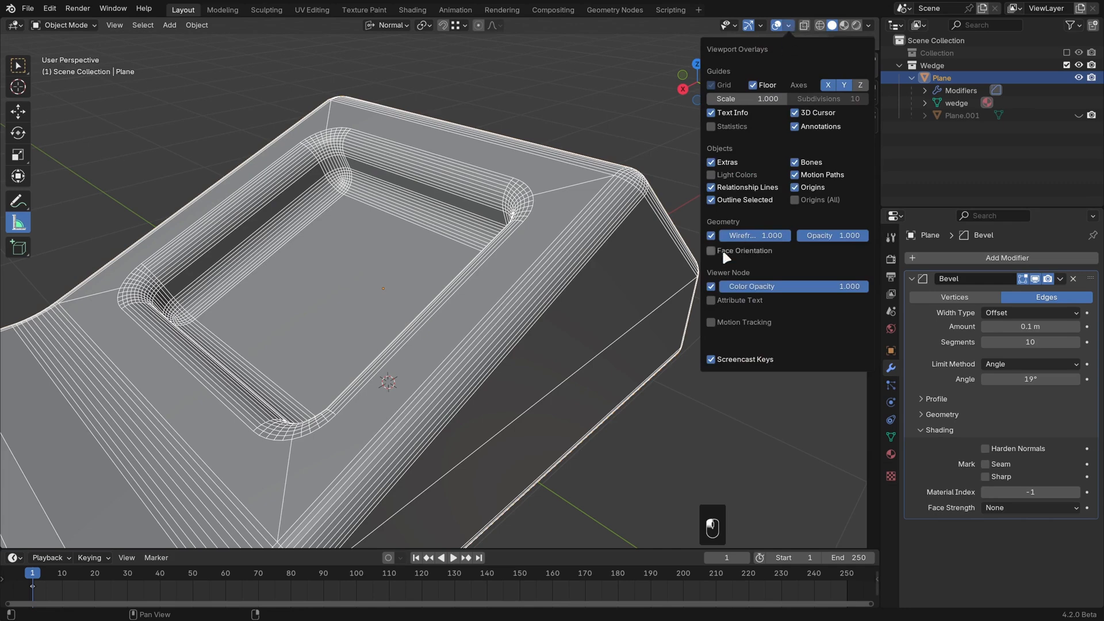
click(711, 236)
key(n)
middle_drag(746, 448, 682, 426)
scroll(682, 427, down, 4)
middle_drag(609, 402, 674, 375)
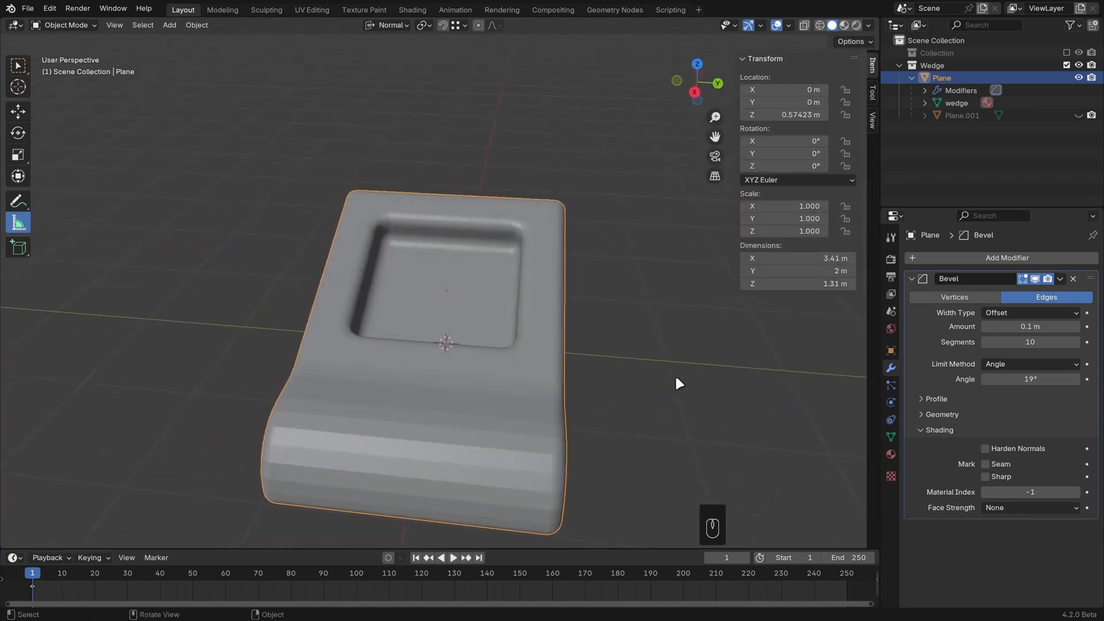
Apply smooth shading to the bevelled wedge and inspect how it shades the large side face
scroll(644, 384, up, 3)
right_click(656, 308)
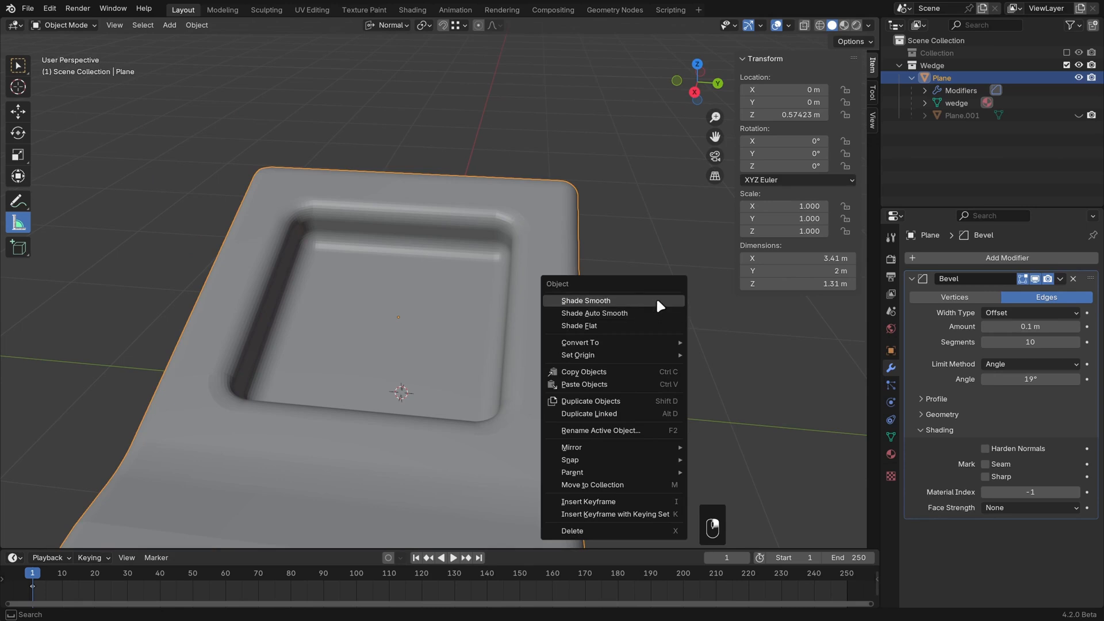
click(656, 300)
middle_drag(656, 301, 548, 342)
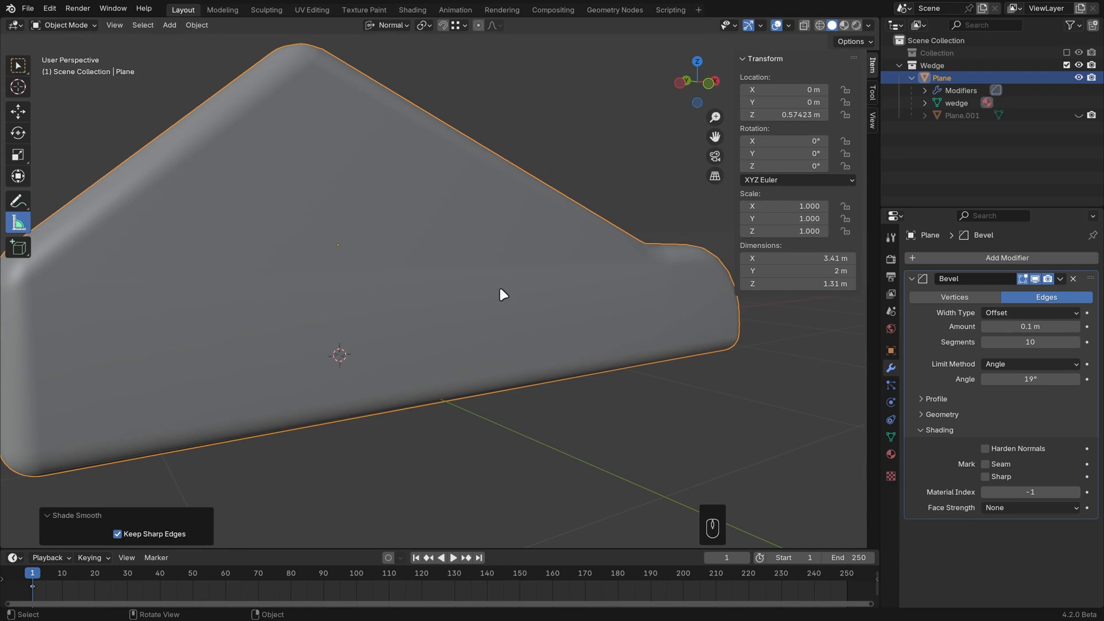
middle_drag(500, 289, 535, 337)
scroll(535, 337, up, 1)
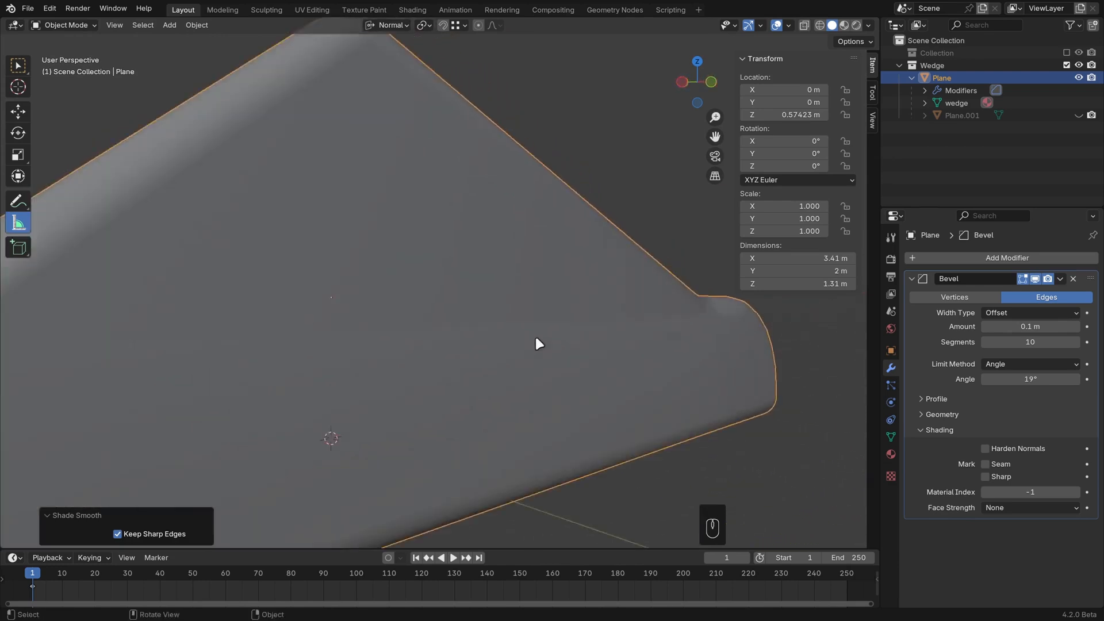
scroll(534, 343, down, 3)
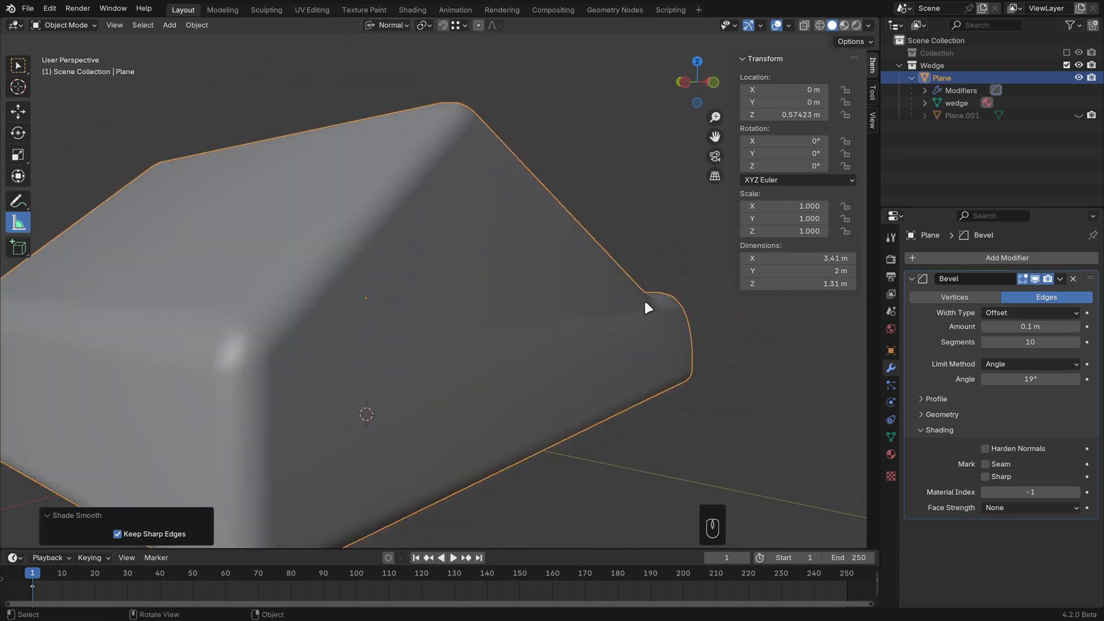
Try auto smooth shading on the wedge and remove its Smooth by Angle modifier
right_click(504, 324)
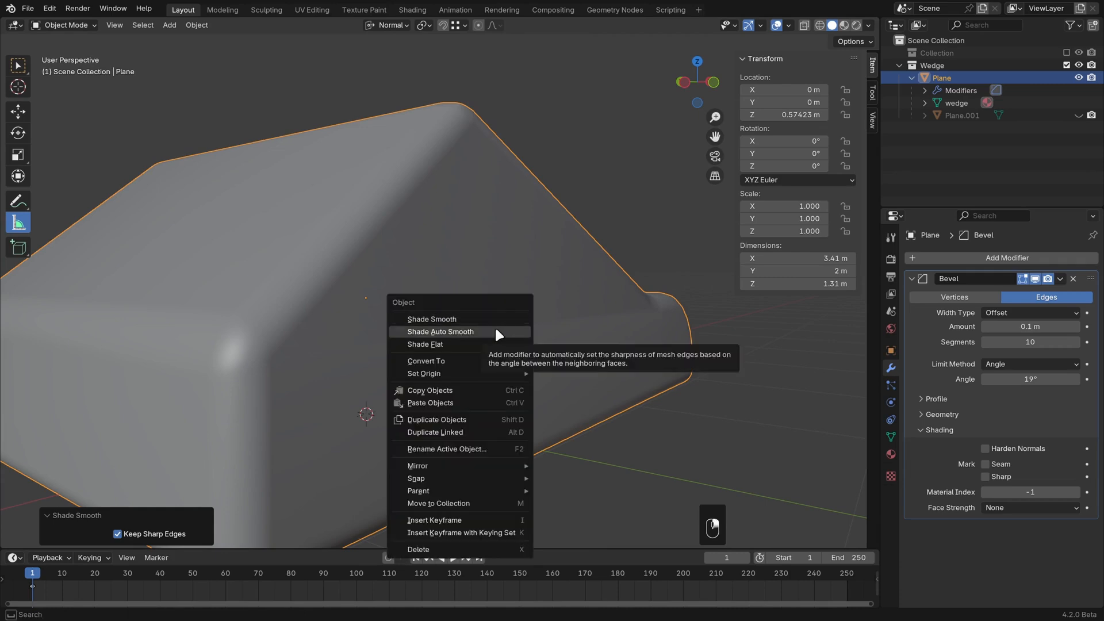
click(497, 333)
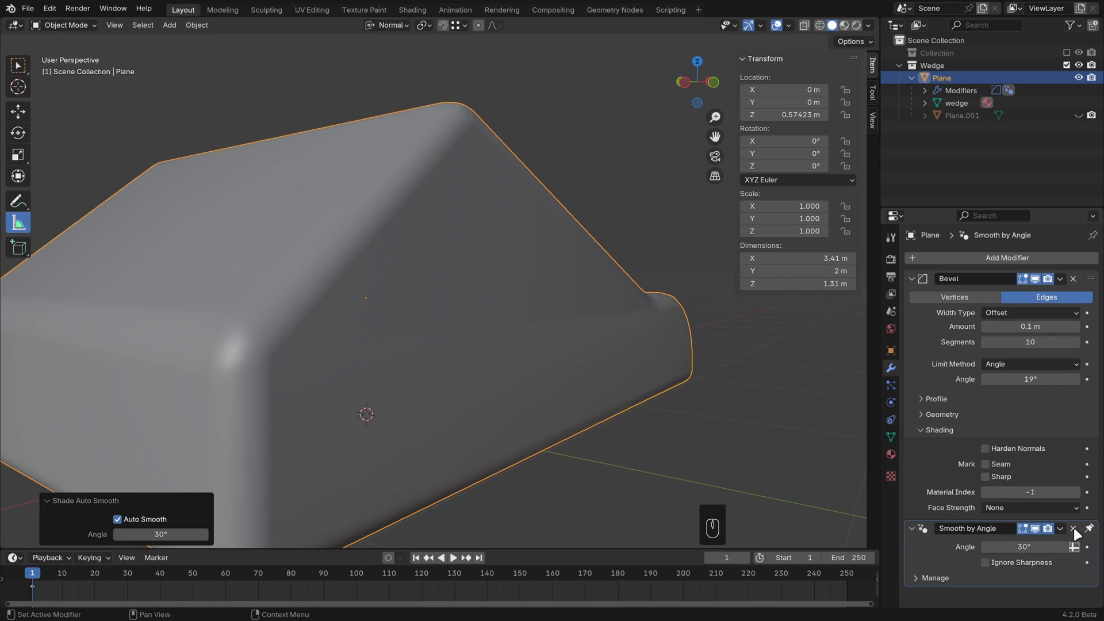
click(1073, 528)
Apply flat shading to the wedge, enable Harden Normals on its bevel and inspect the shading all around
right_click(476, 340)
click(467, 356)
middle_drag(343, 330, 363, 308)
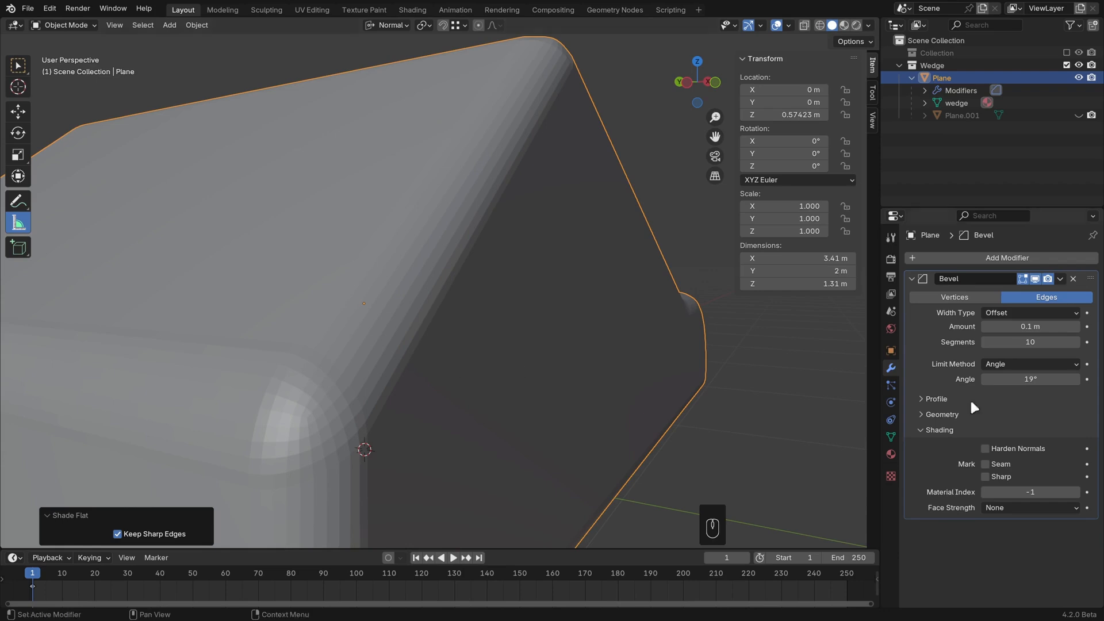
click(1031, 448)
mouse_move(544, 344)
middle_down()
mouse_move(536, 363)
mouse_move(531, 344)
middle_up()
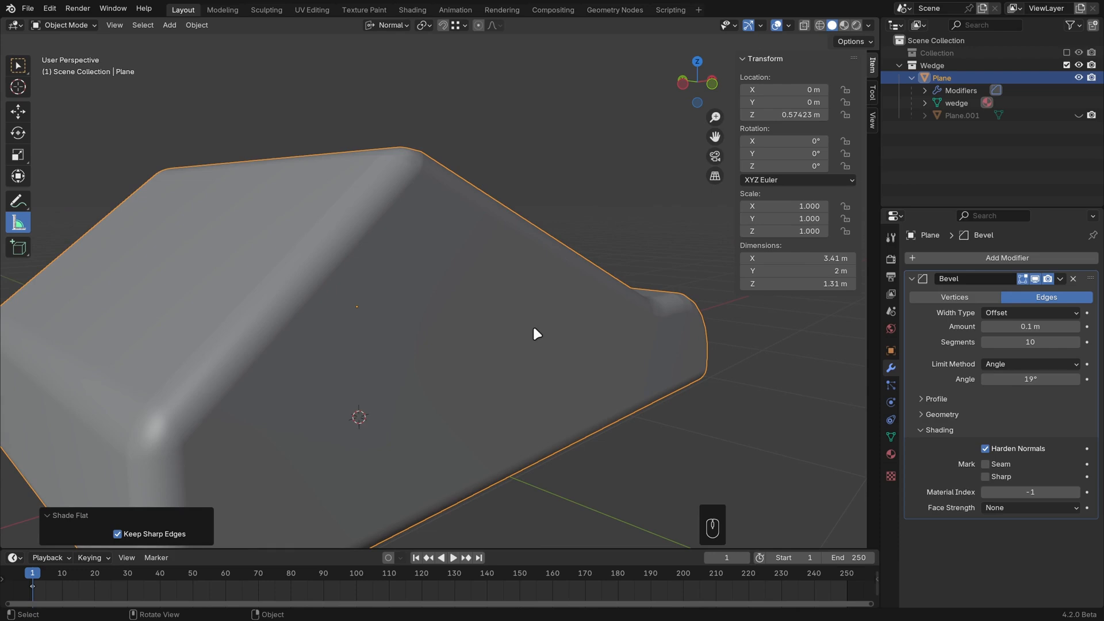
mouse_move(581, 366)
middle_down()
mouse_move(536, 352)
mouse_move(579, 354)
middle_up()
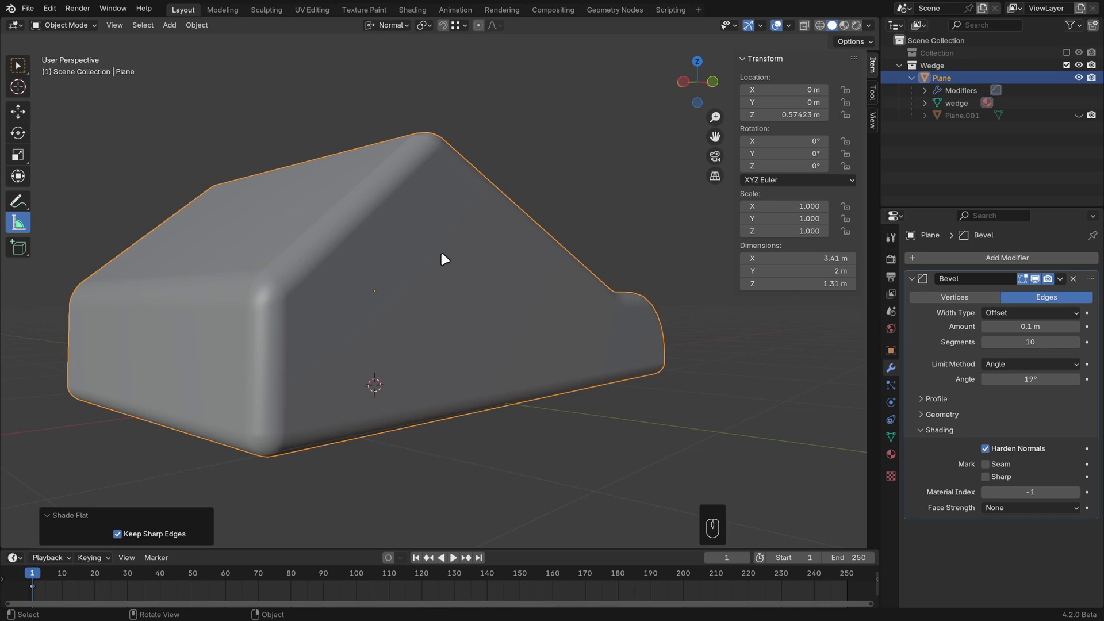
middle_drag(542, 256, 399, 299)
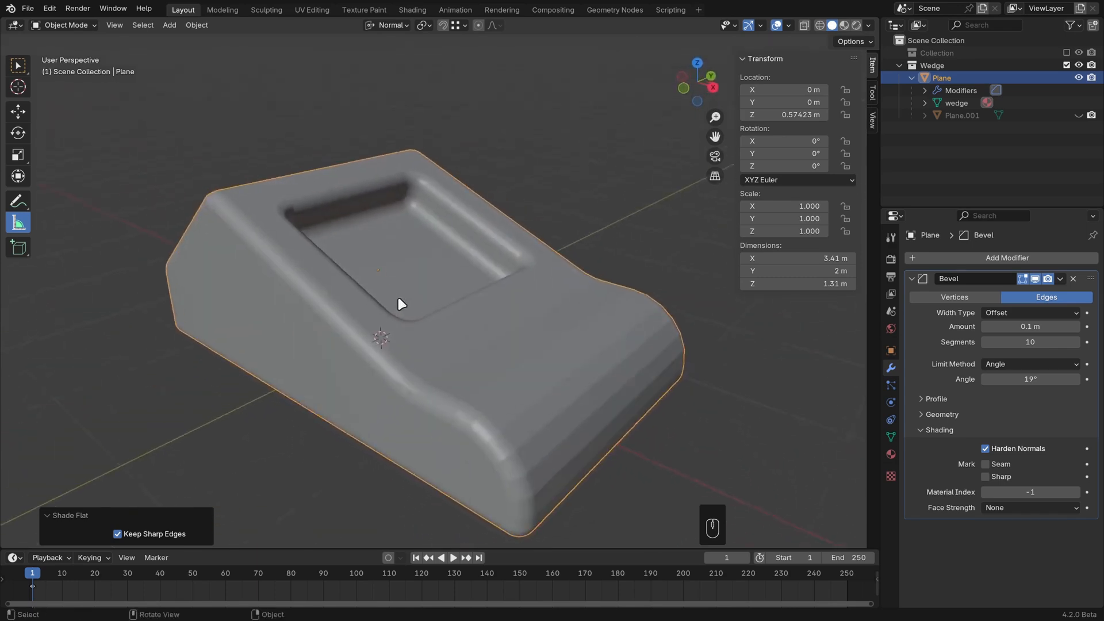
Apply smooth shading to the wedge with Harden Normals kept on
middle_drag(612, 350, 620, 364)
right_click(619, 364)
click(613, 346)
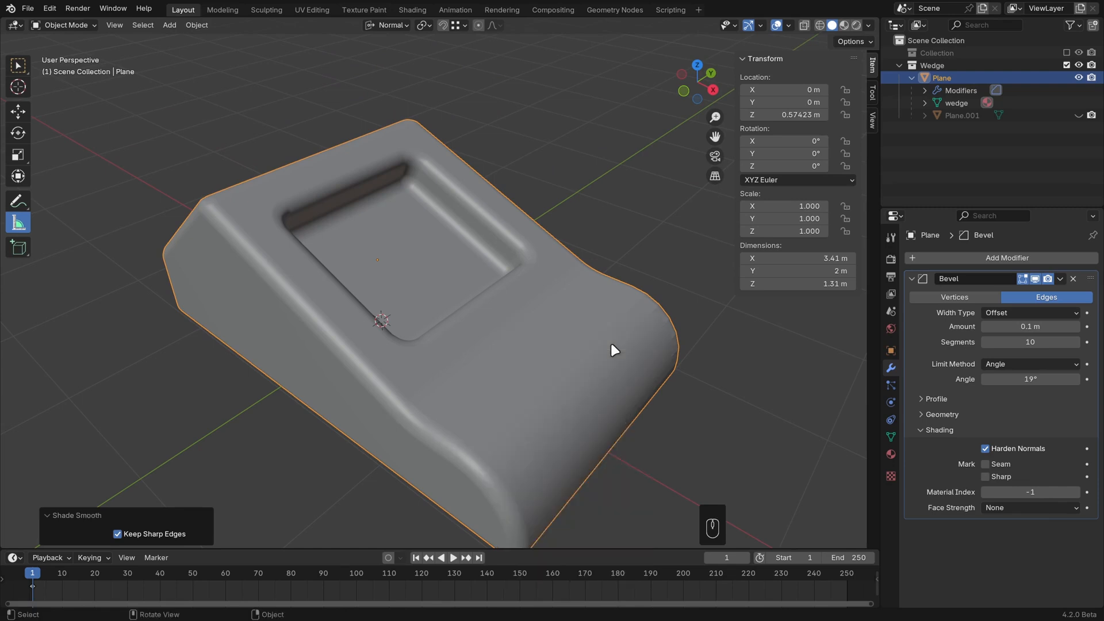
Try a Weighted Normal modifier in place of Harden Normals, vary its Weight, remove it and re-enable Harden Normals
click(960, 257)
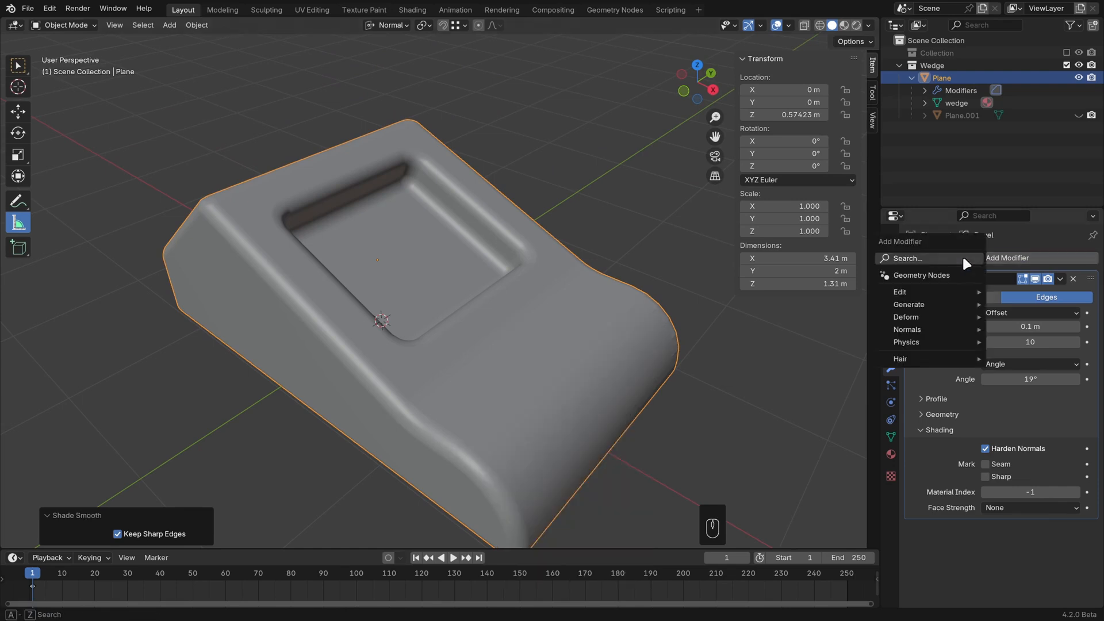
mouse_move(934, 325)
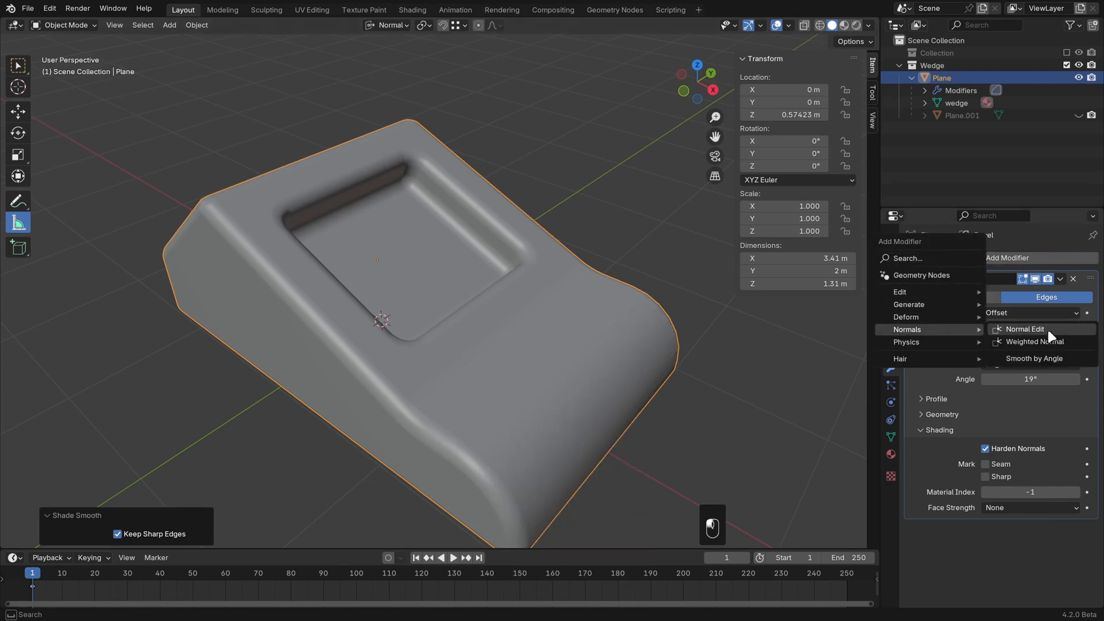
click(1065, 341)
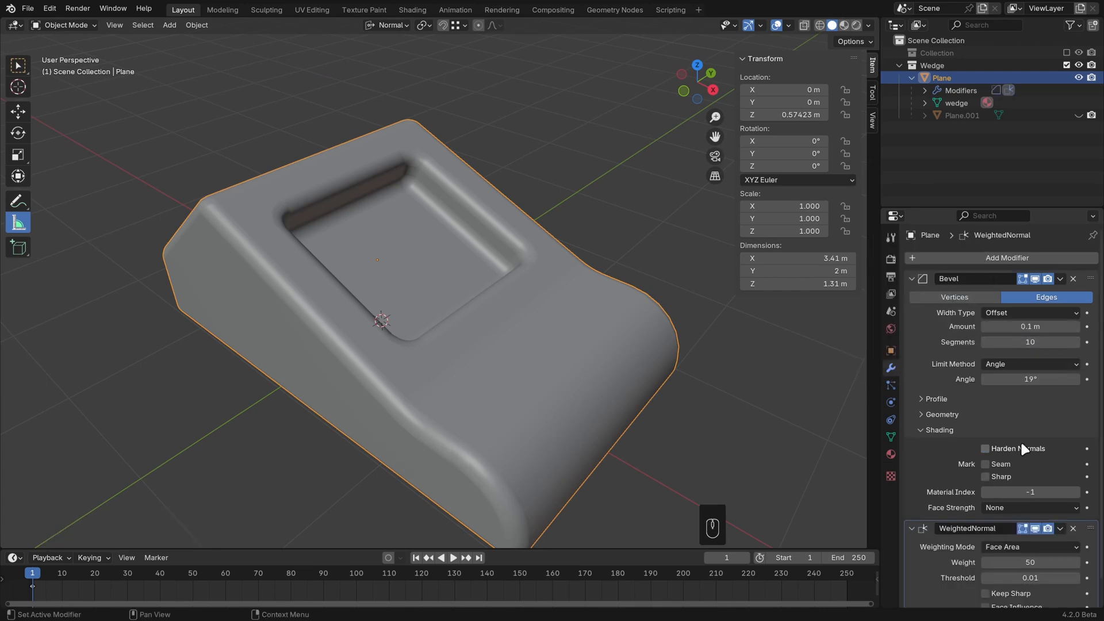
mouse_move(1029, 562)
mouse_down()
mouse_move(1058, 562)
mouse_move(1031, 562)
mouse_up()
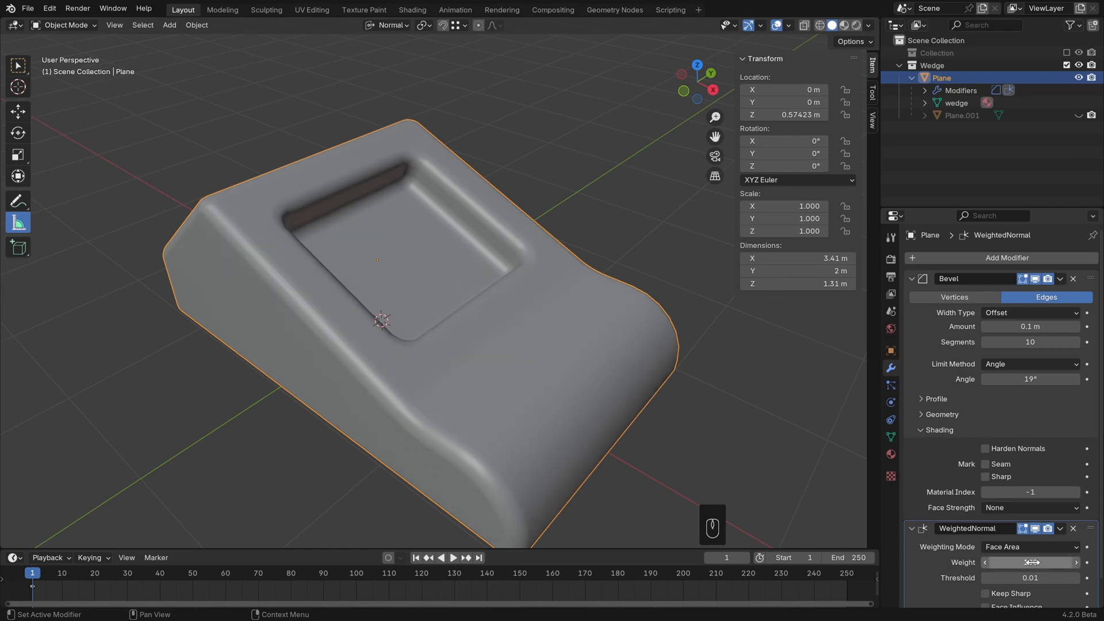
click(1072, 527)
click(985, 449)
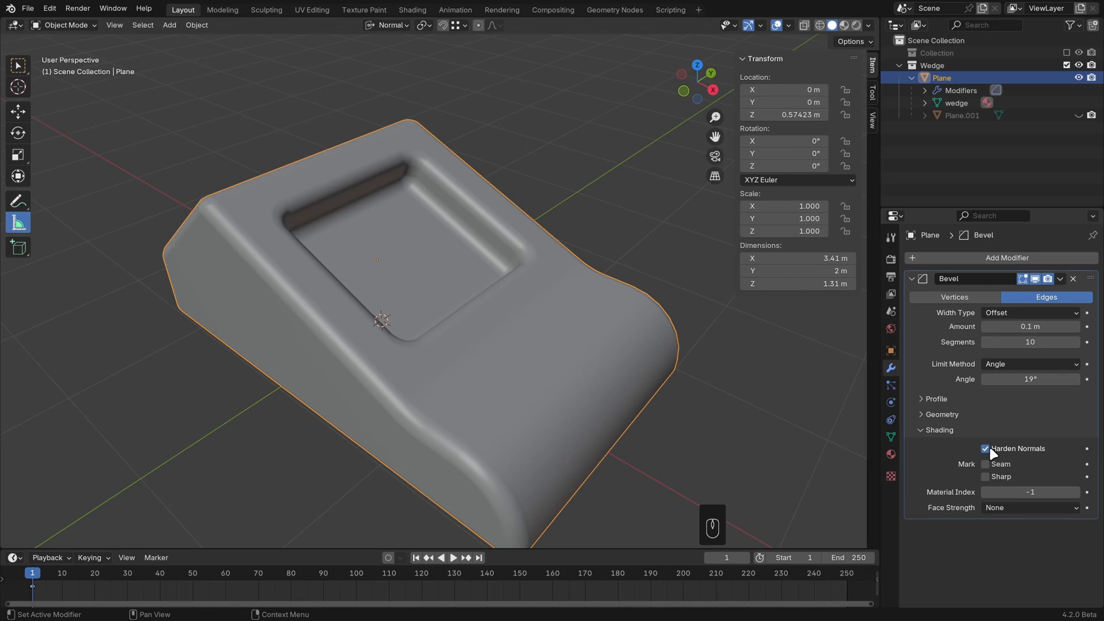
Duplicate the wedge and place the copy about 2.59 m away along the Y axis
scroll(510, 291, down, 4)
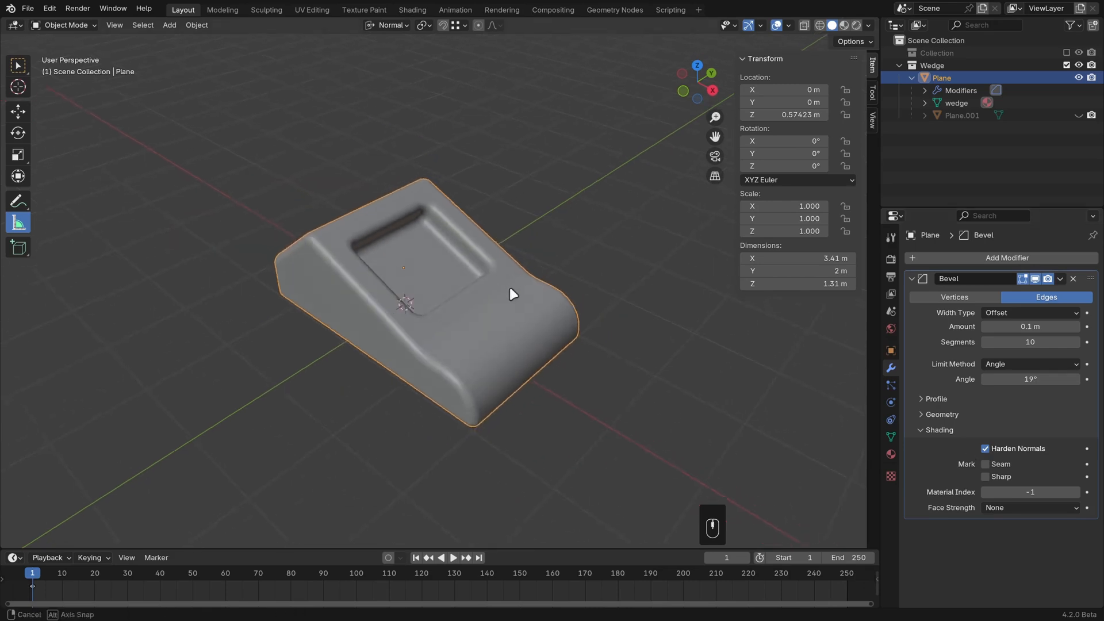
middle_drag(509, 291, 486, 309)
key(shift+d)
key(x)
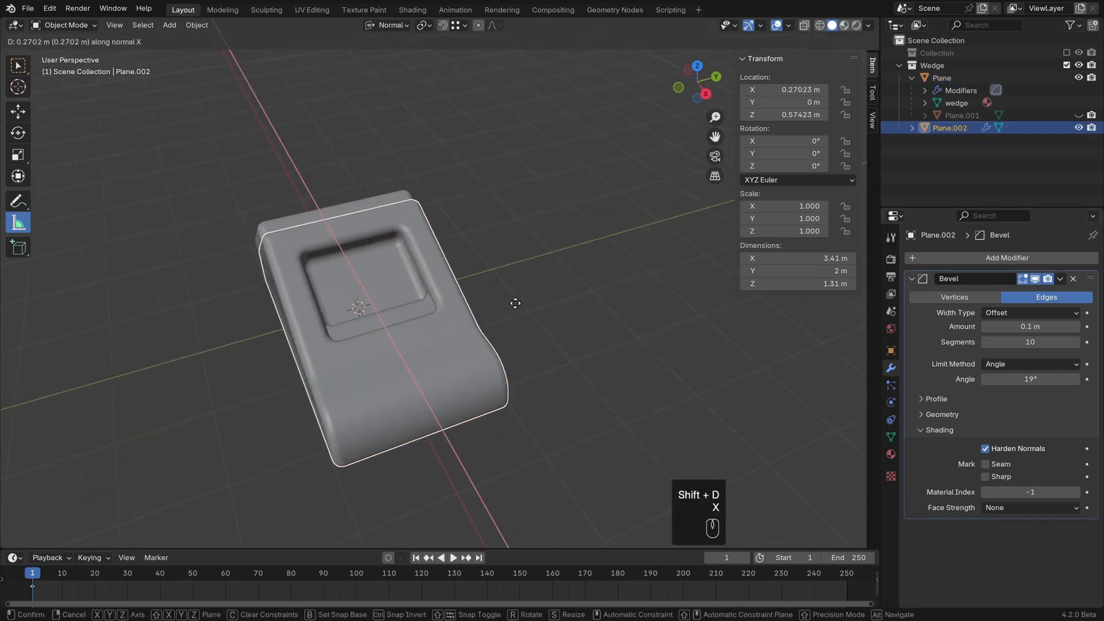
key(y)
click(690, 258)
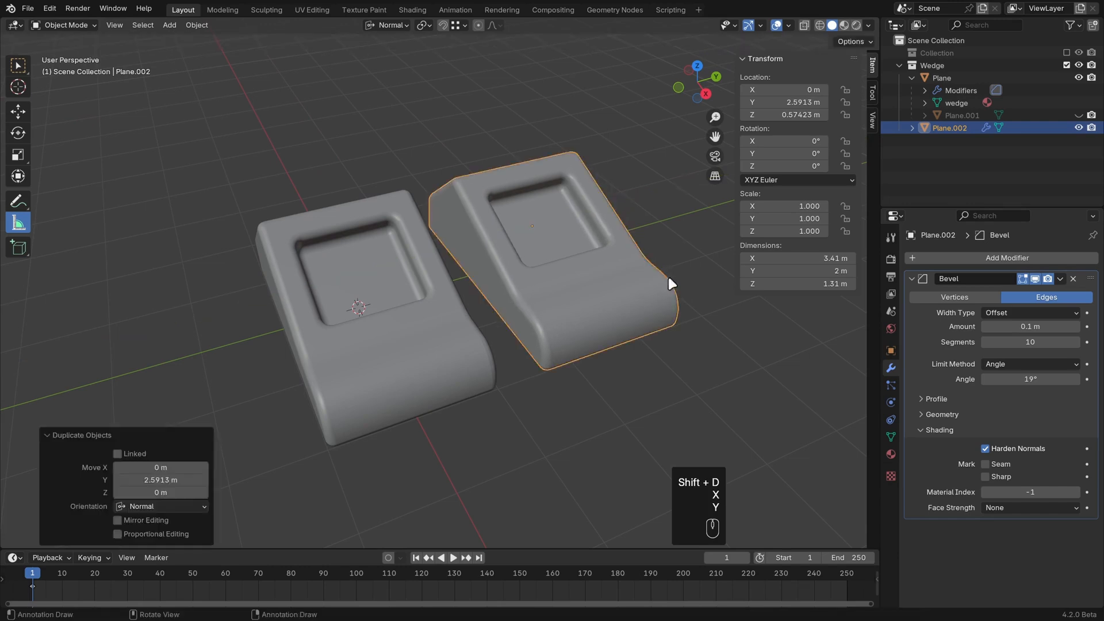
Remove the Bevel modifier from the duplicated wedge and apply auto smooth shading at 30°
click(1072, 278)
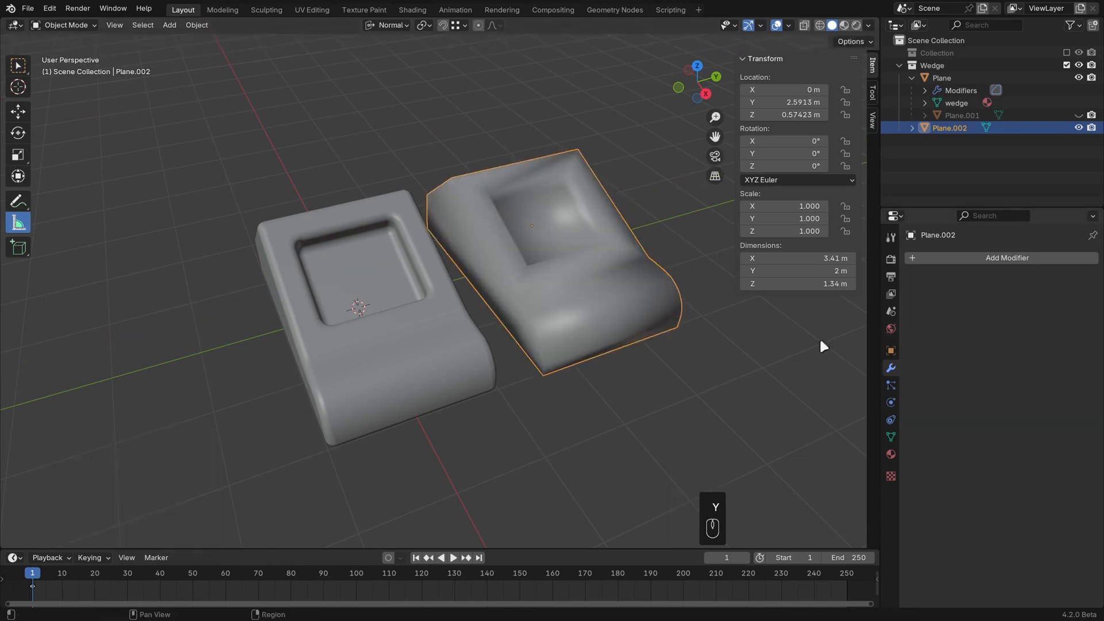
right_click(737, 348)
click(727, 362)
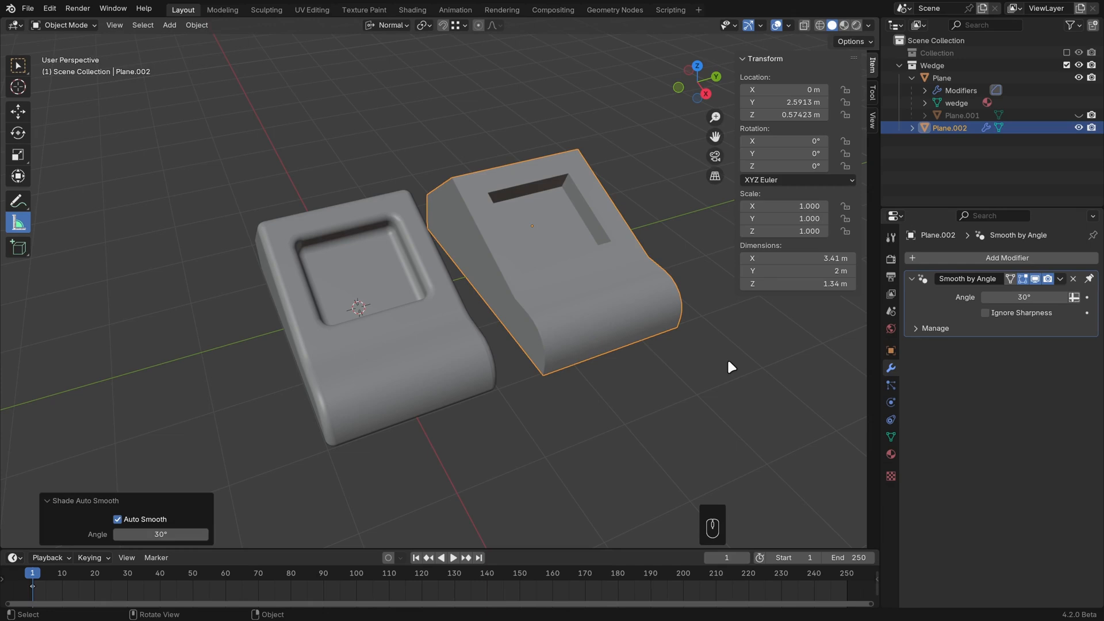
Open the Shading workspace and shift the Principled BSDF node slightly to make room for input nodes
click(414, 11)
middle_drag(383, 419, 399, 495)
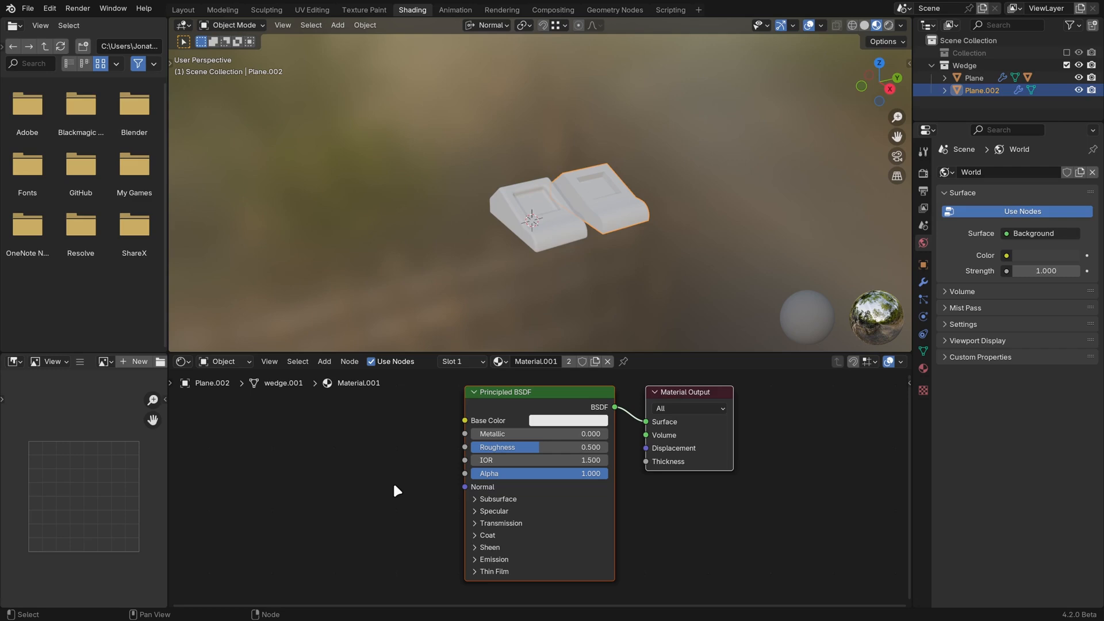
mouse_move(350, 436)
middle_down()
mouse_move(385, 454)
mouse_move(395, 432)
mouse_move(398, 447)
mouse_move(348, 448)
middle_up()
scroll(349, 448, down, 3)
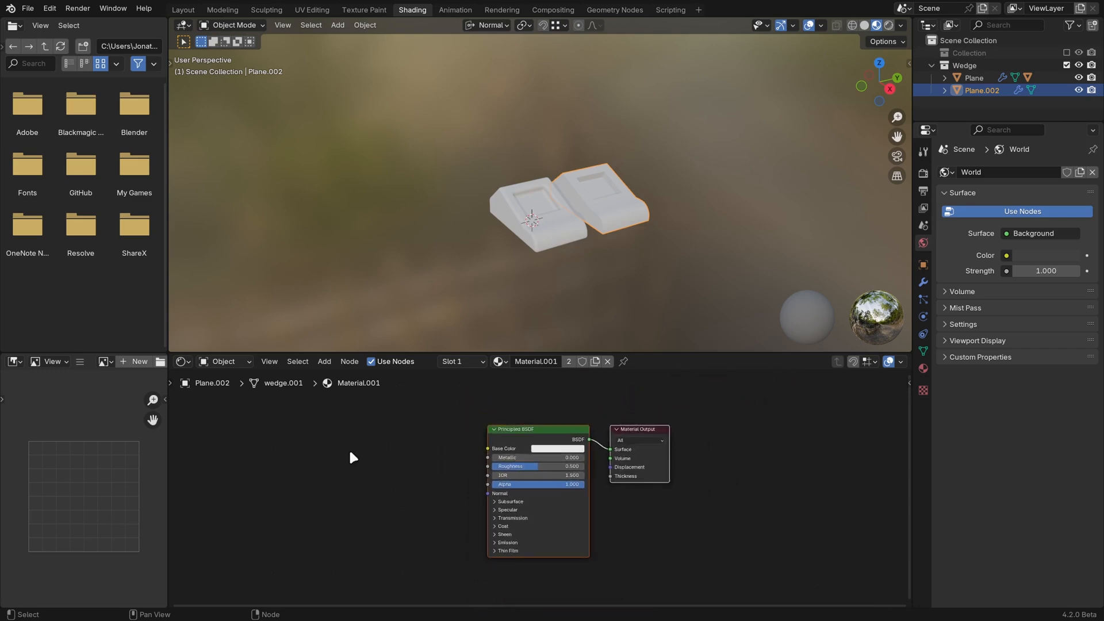
scroll(350, 457, up, 2)
scroll(349, 457, down, 2)
scroll(349, 457, up, 1)
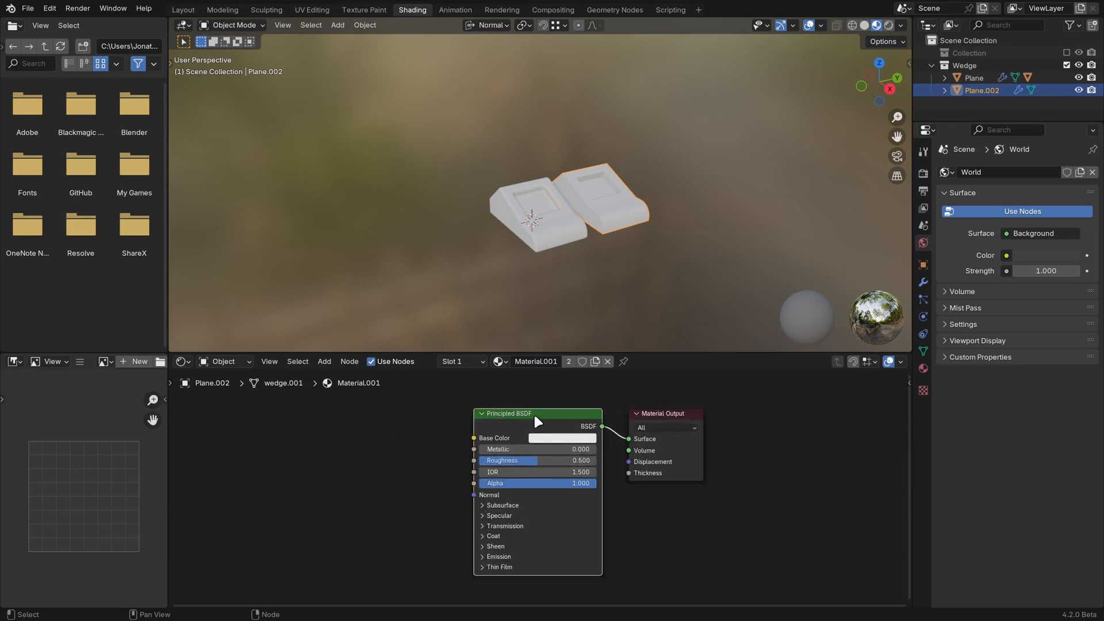
mouse_move(530, 413)
mouse_down()
mouse_move(473, 409)
mouse_move(523, 411)
mouse_up()
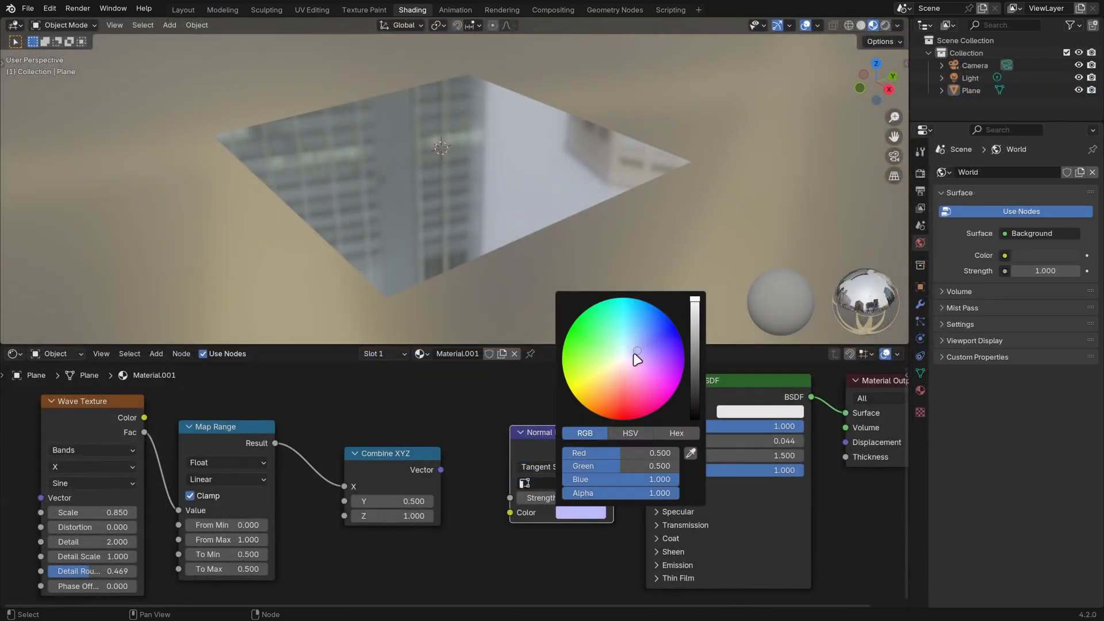
Vary the plane's Normal Map colour by hand and through a Combine XYZ link, adjusting Map Range's To Min to about 0.42 and Combine XYZ's Y
mouse_move(637, 359)
mouse_down()
mouse_move(649, 349)
mouse_move(628, 354)
mouse_up()
drag(440, 470, 510, 512)
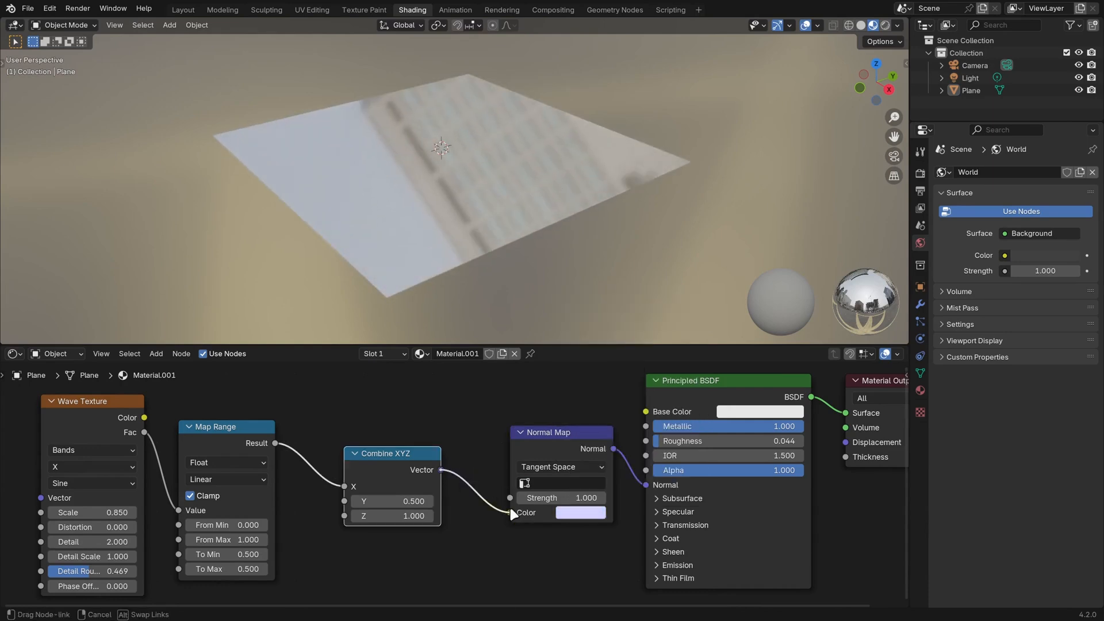
mouse_move(226, 554)
mouse_down()
mouse_move(180, 554)
mouse_move(238, 554)
mouse_move(209, 554)
mouse_up()
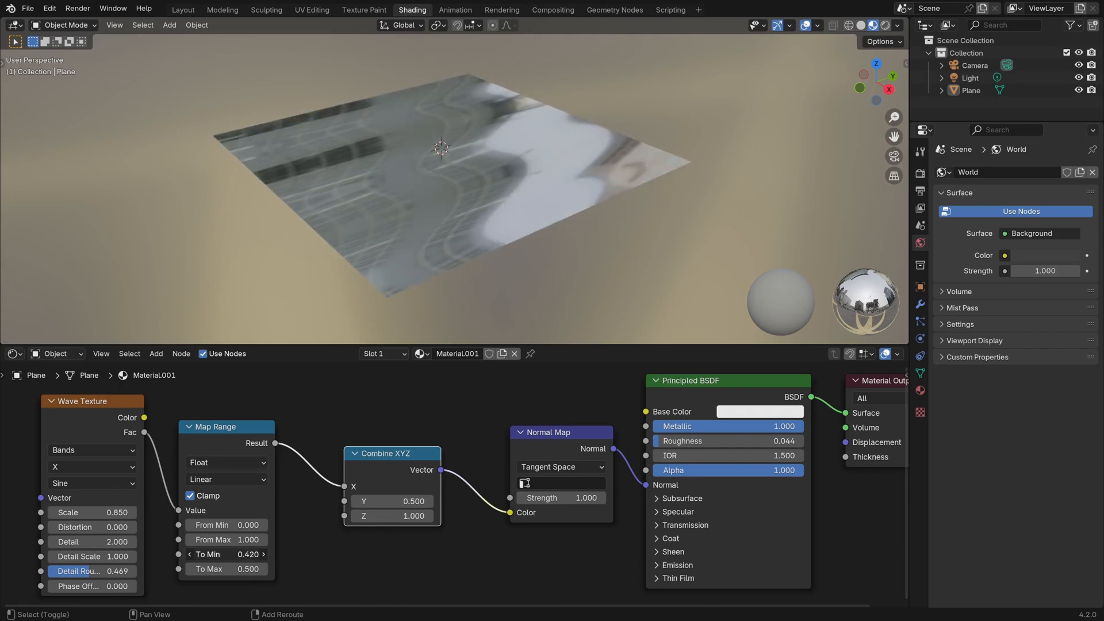
mouse_move(396, 501)
mouse_down()
mouse_move(425, 501)
mouse_move(402, 501)
mouse_up()
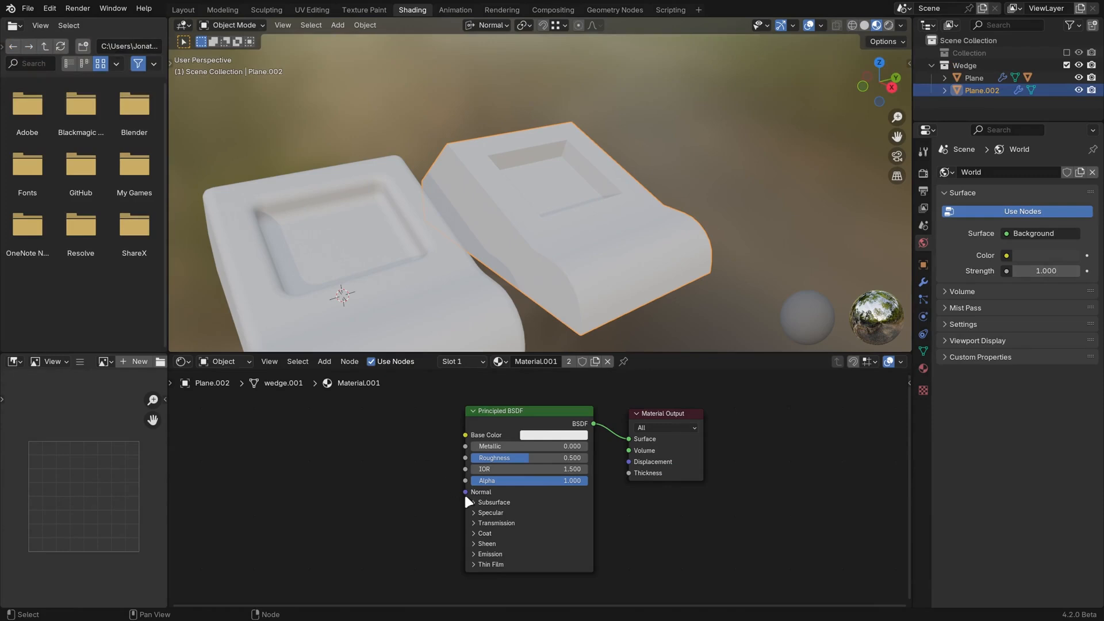
Add a Bevel node to the wedge material, feeding the Principled BSDF's Normal input
drag(465, 492, 351, 464)
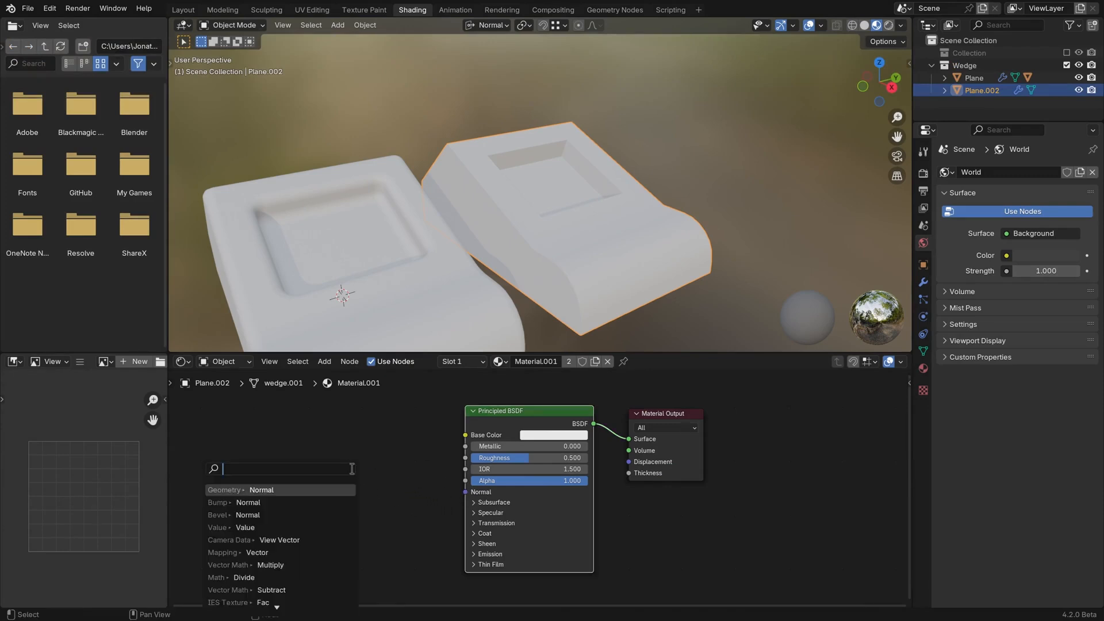
text(bev)
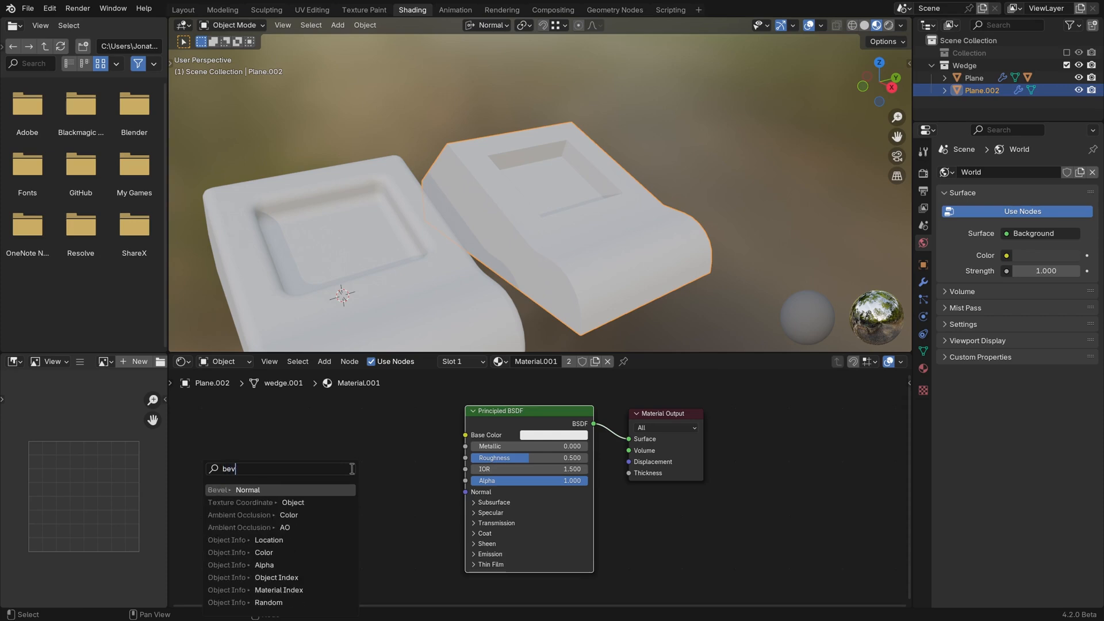
key(Return)
click(387, 487)
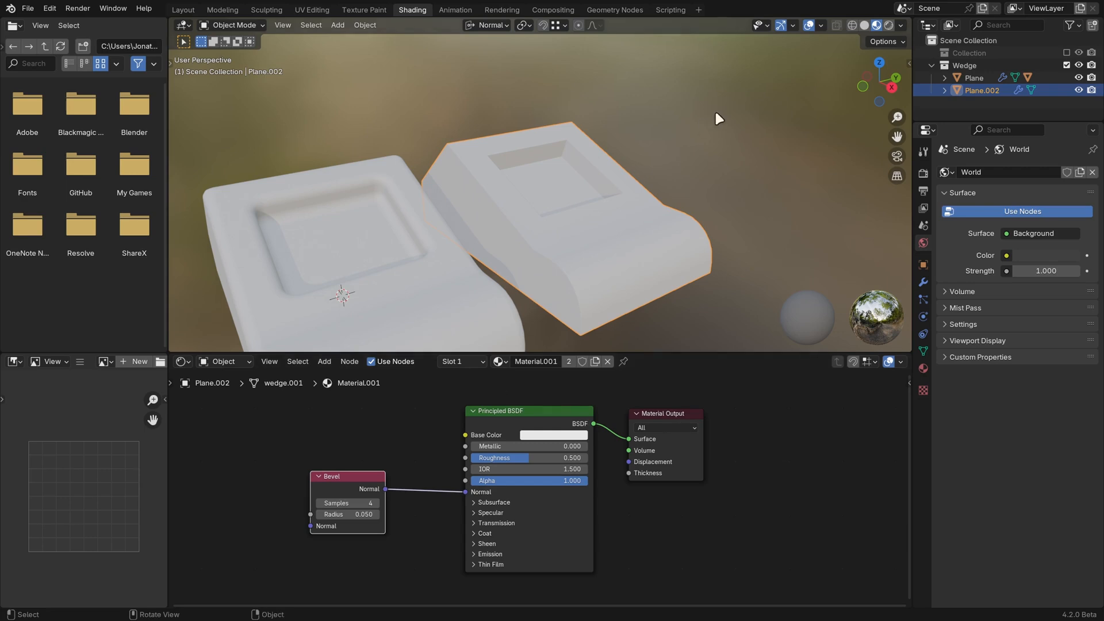
Set the render engine to Cycles and show the viewport in rendered shading
click(922, 173)
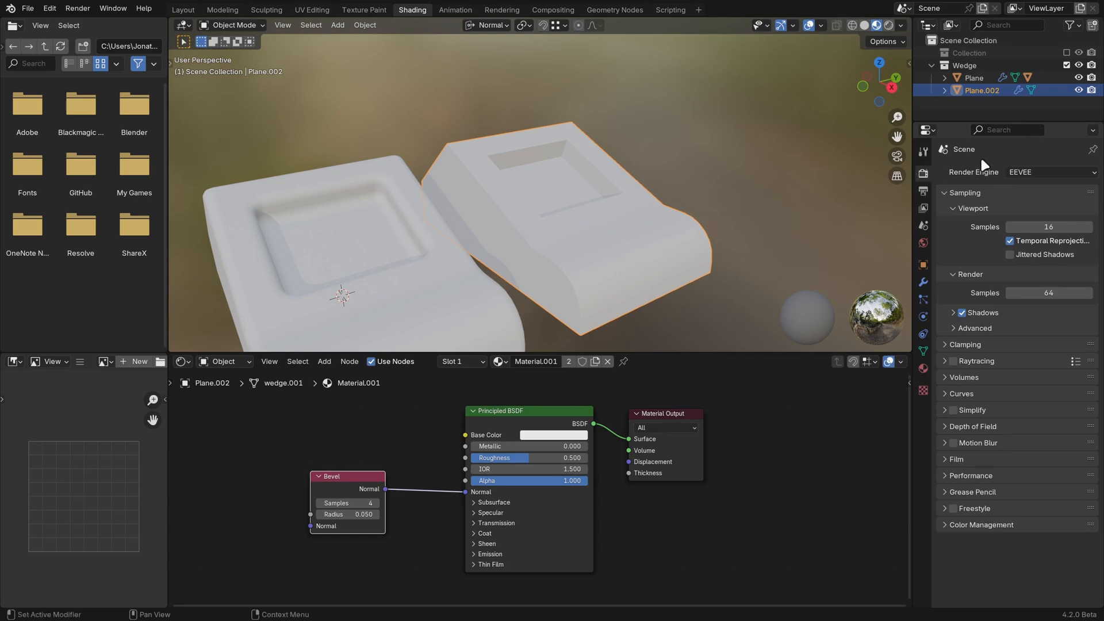
click(1031, 171)
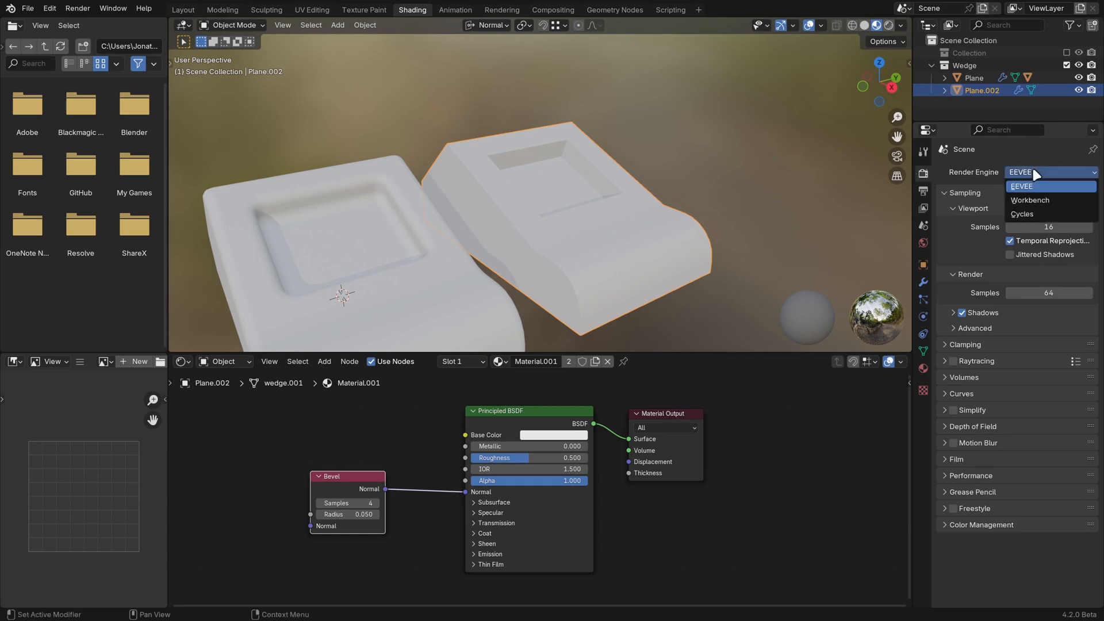
click(1027, 211)
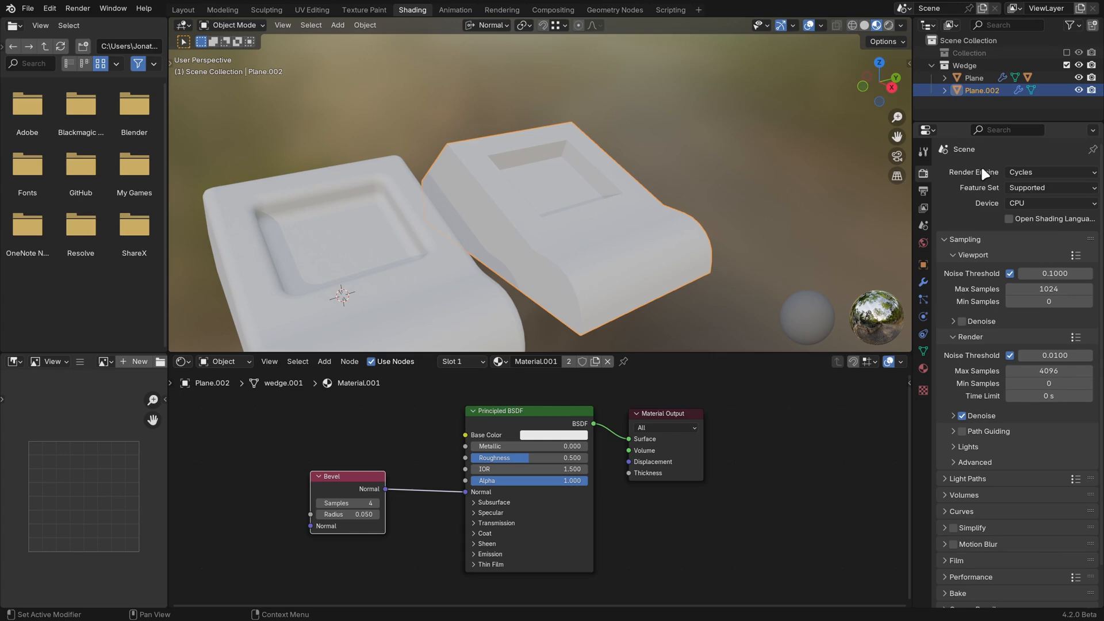
click(888, 26)
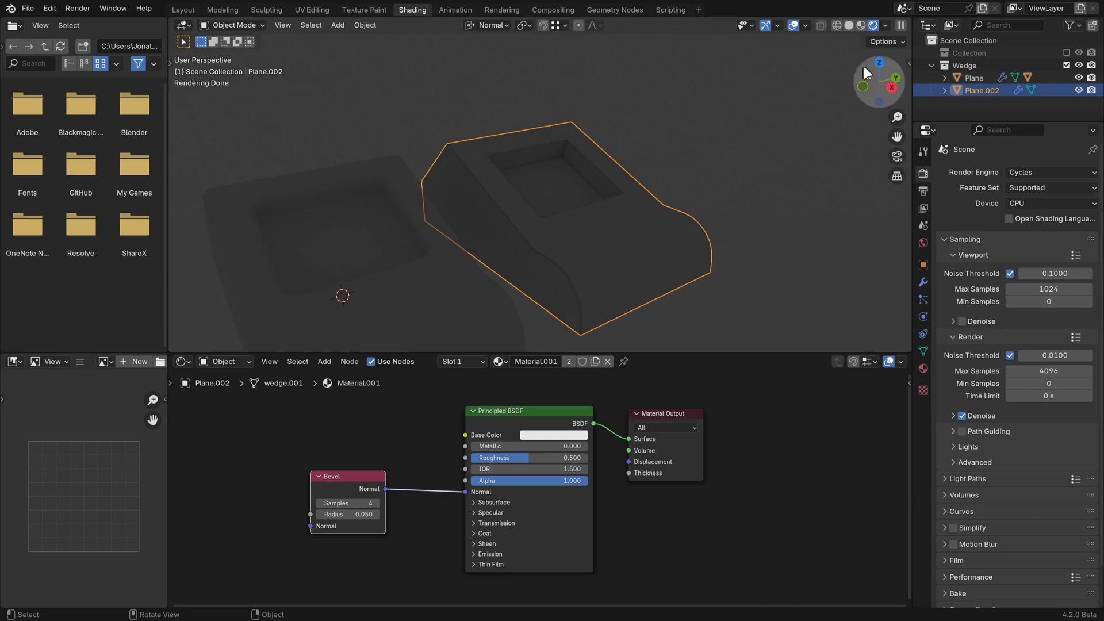
Light the rendered viewport with the parking-lot HDRI instead of the scene world and set the Cycles device to GPU Compute
click(885, 25)
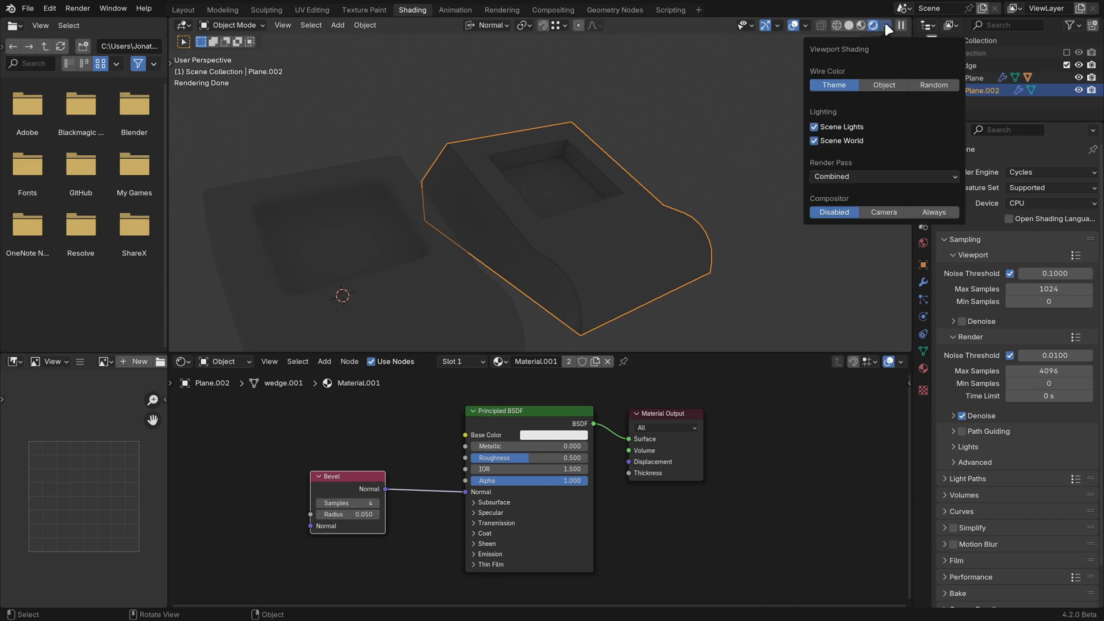
click(834, 139)
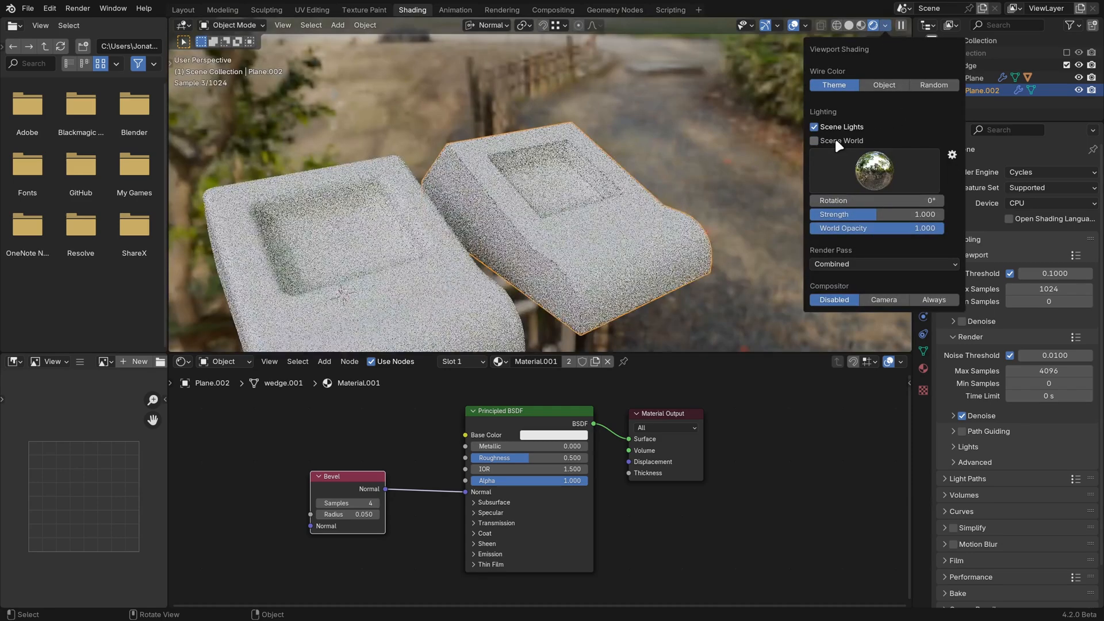
click(874, 167)
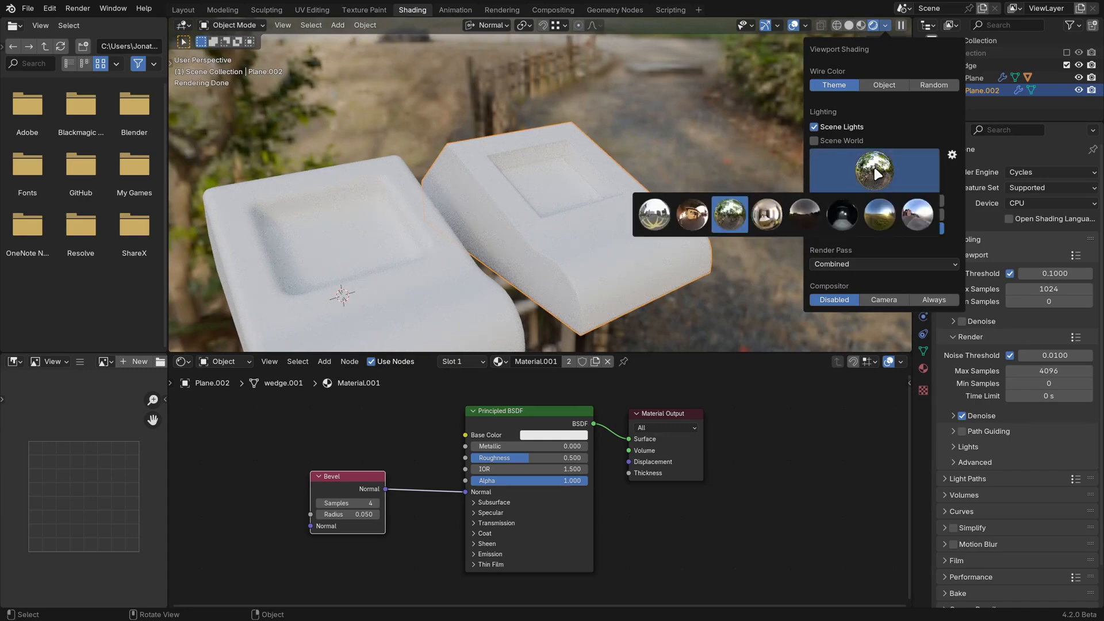
click(658, 217)
mouse_move(659, 219)
middle_down()
mouse_move(692, 271)
mouse_move(687, 261)
mouse_move(654, 275)
mouse_move(678, 251)
middle_up()
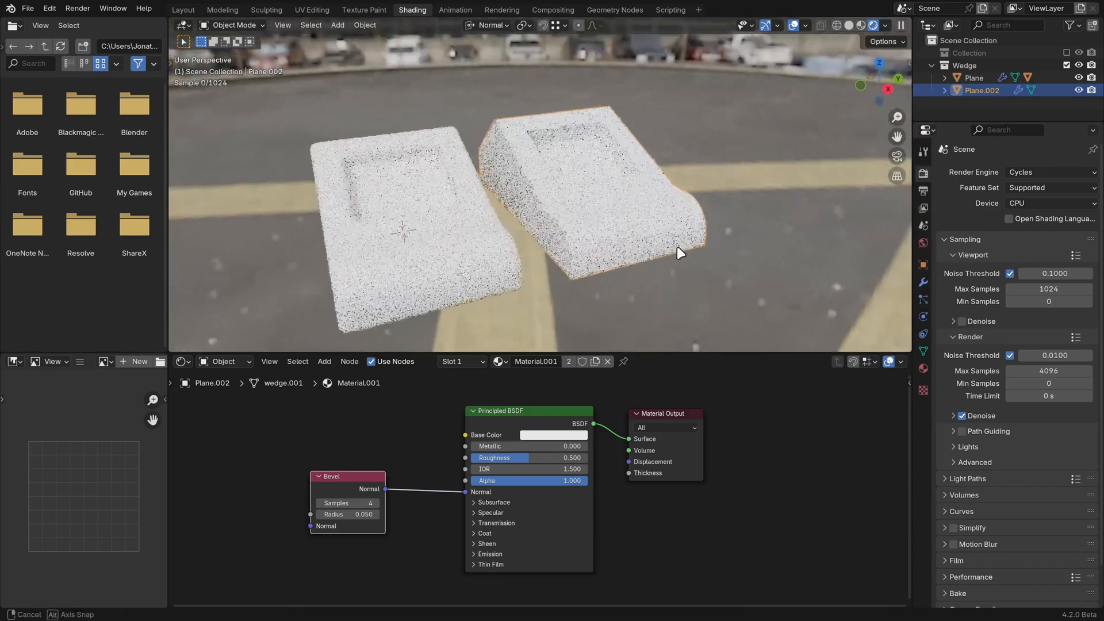
click(1029, 201)
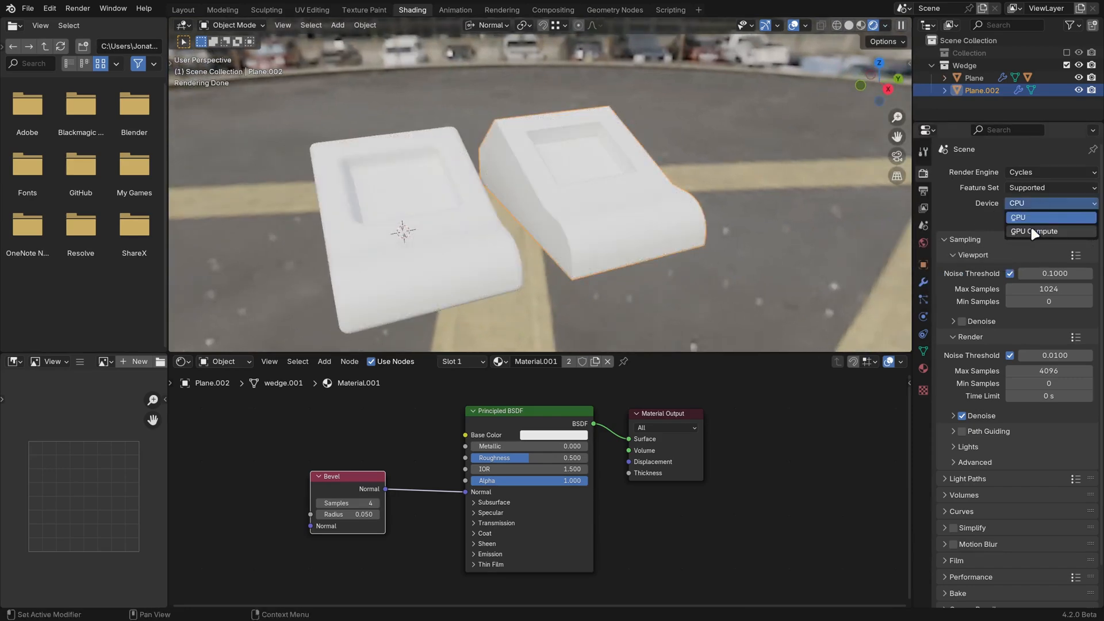
click(1031, 230)
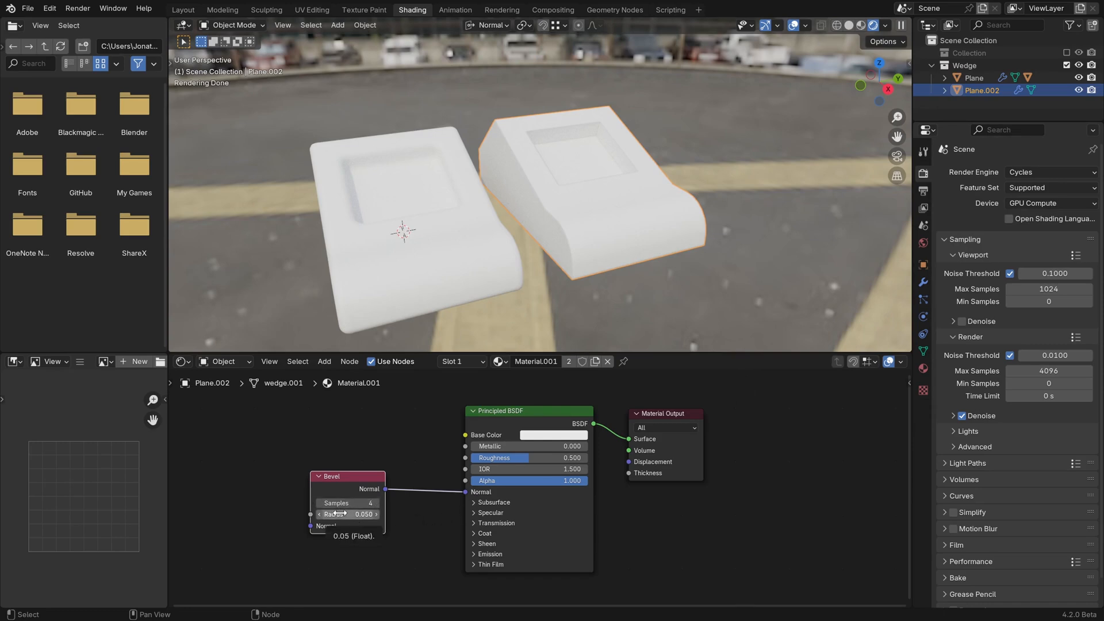
Set the shared material's Bevel node to 8 samples and radius 0.180, and its Principled BSDF to metallic 1.000 and roughness 0.267
drag(347, 514, 388, 514)
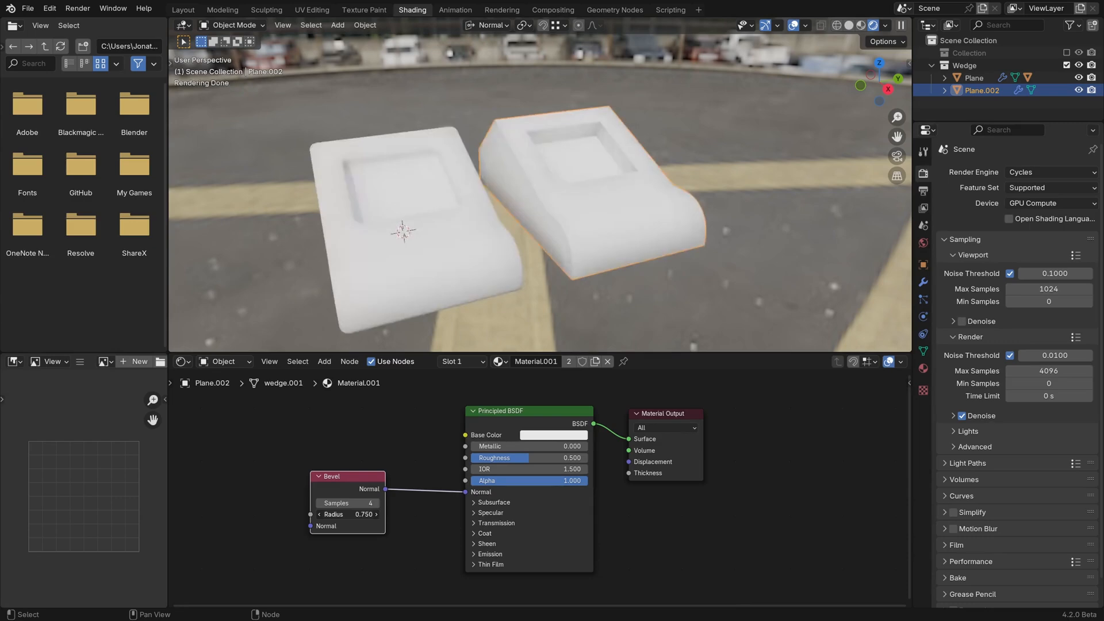
key(Return)
click(349, 503)
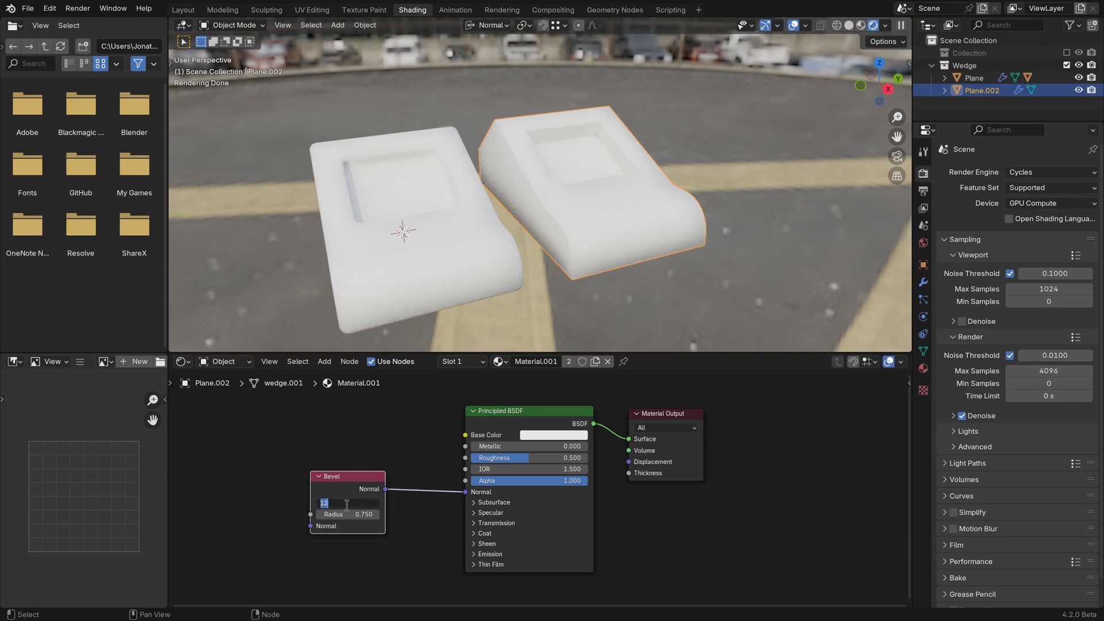
text(8)
key(Return)
drag(356, 514, 331, 513)
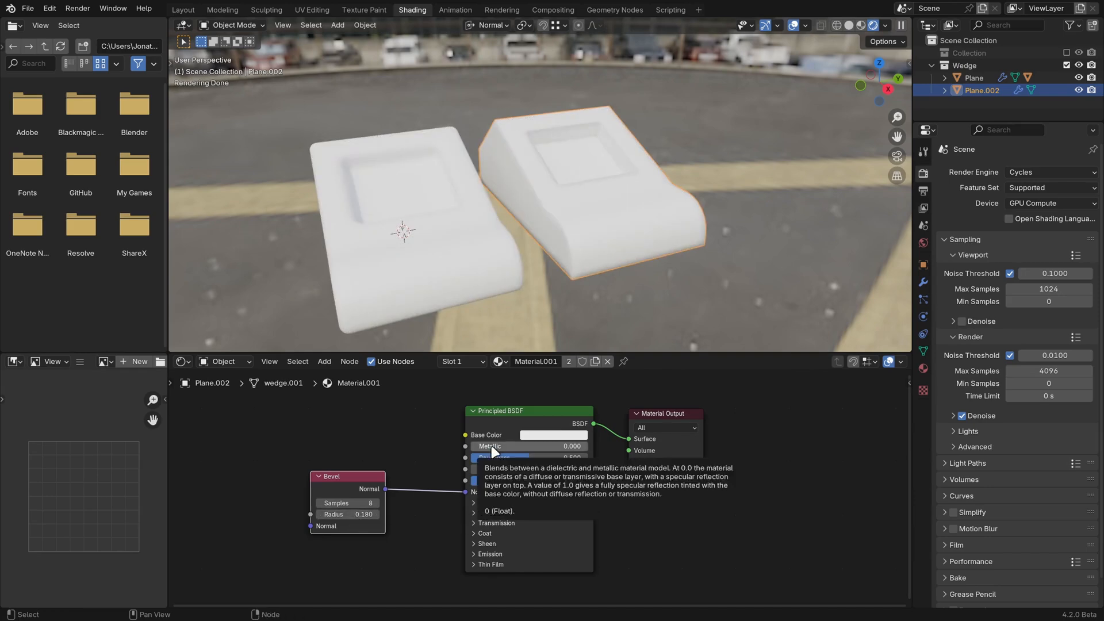
mouse_move(497, 451)
mouse_down()
mouse_move(584, 452)
mouse_move(502, 457)
mouse_up()
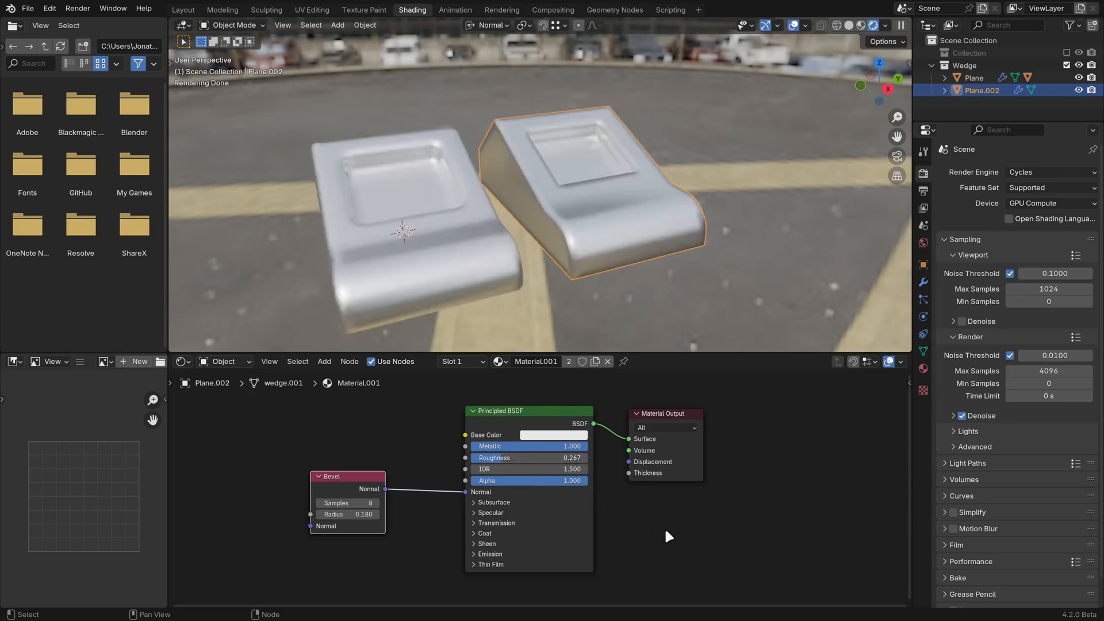
Give the Plane wedge its own single-user copy of the material and delete the Bevel node from it
click(409, 273)
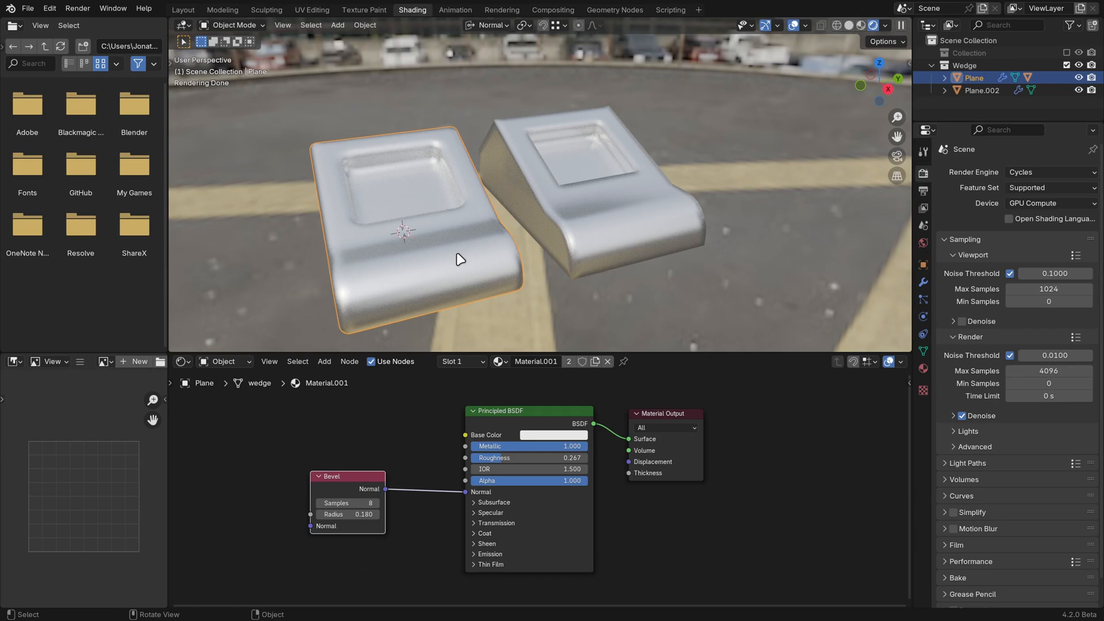
click(569, 361)
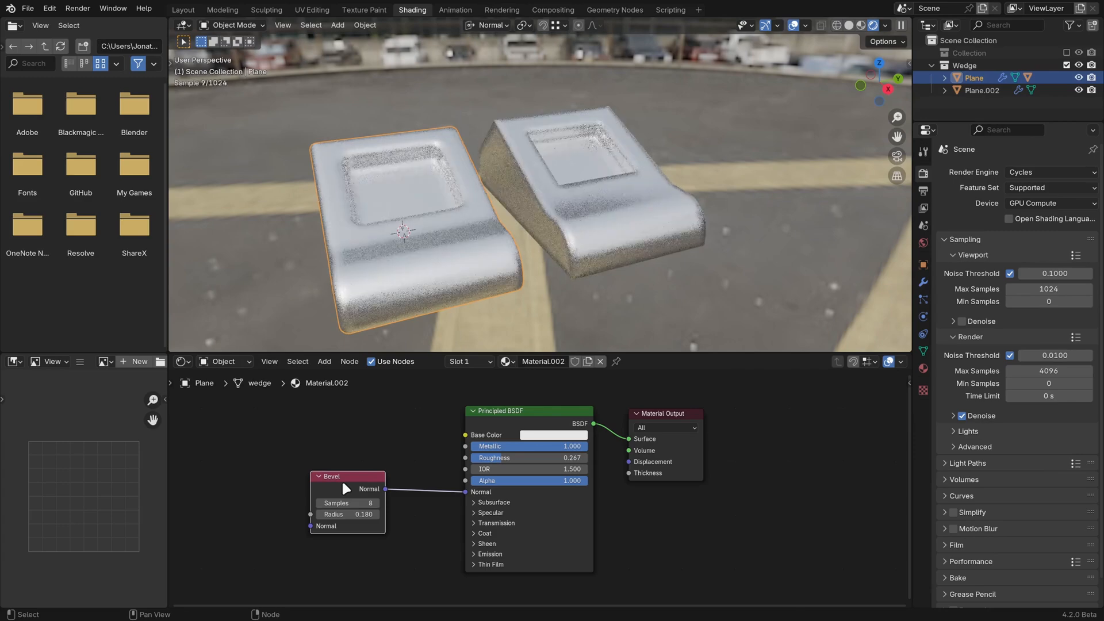
key(x)
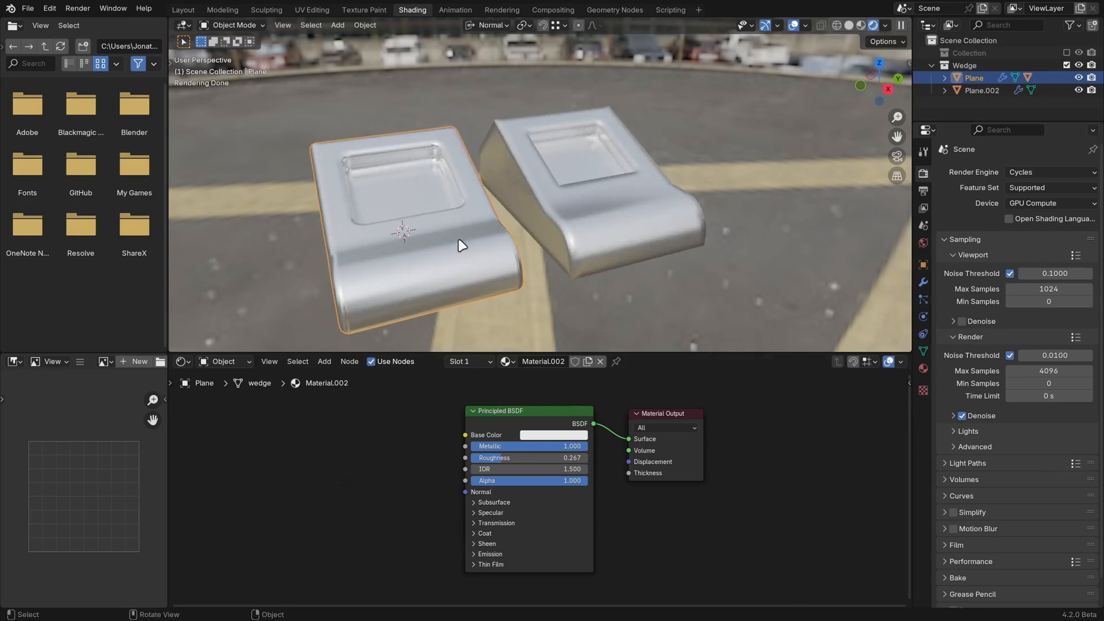
Set the radius of the Plane.002 wedge's Bevel node to 0.150 and compare both wedges from several angles
click(617, 241)
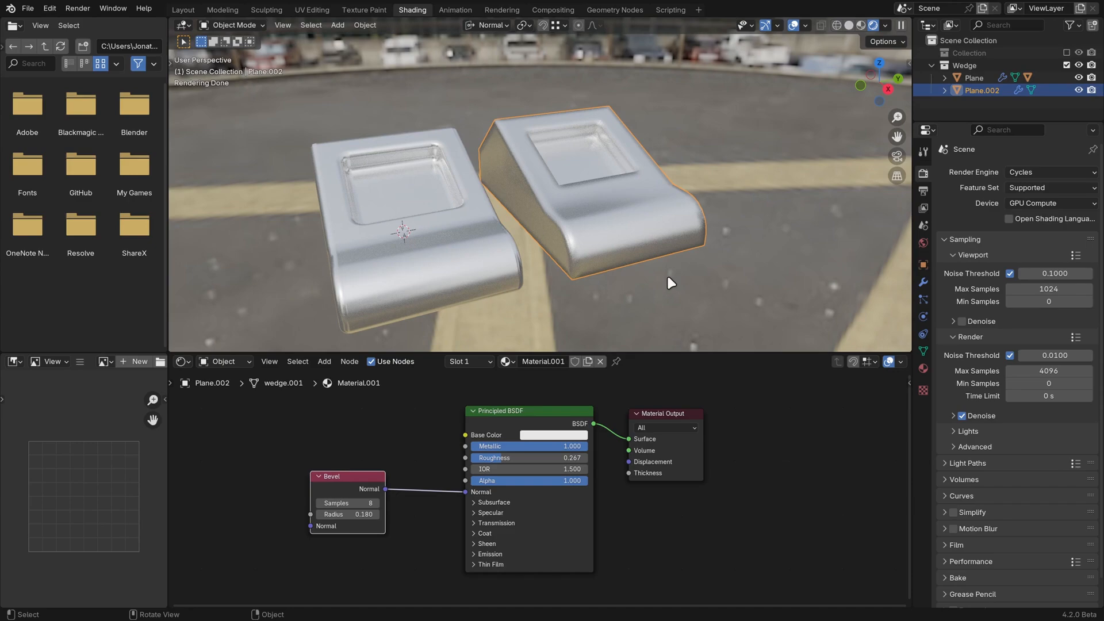
ctrl+middle_drag(667, 274, 648, 249)
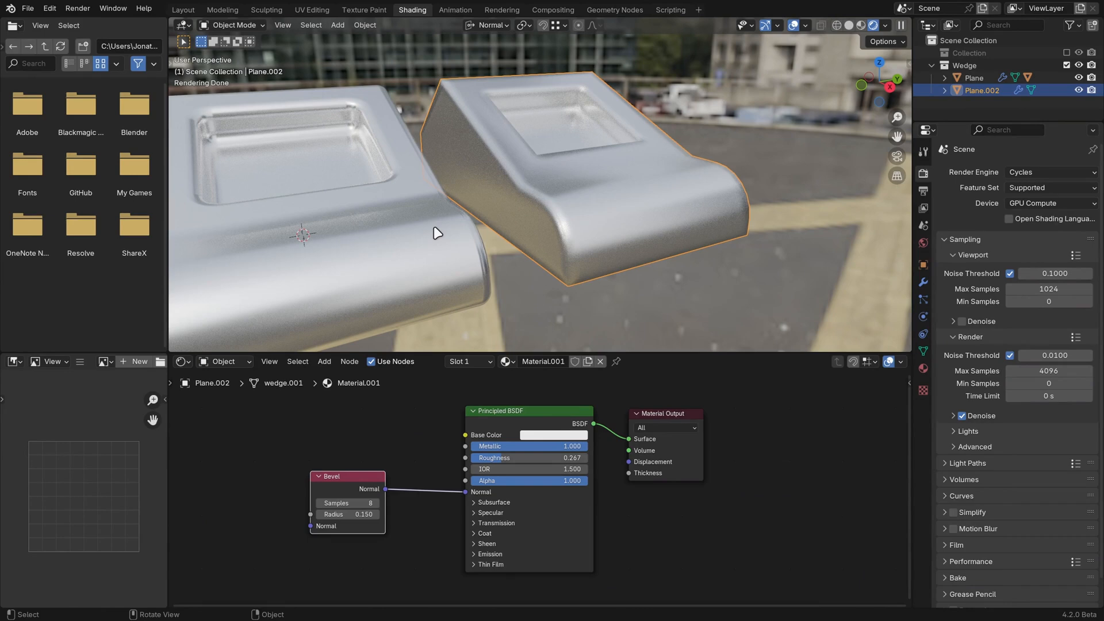
ctrl+middle_drag(437, 233, 502, 249)
click(612, 229)
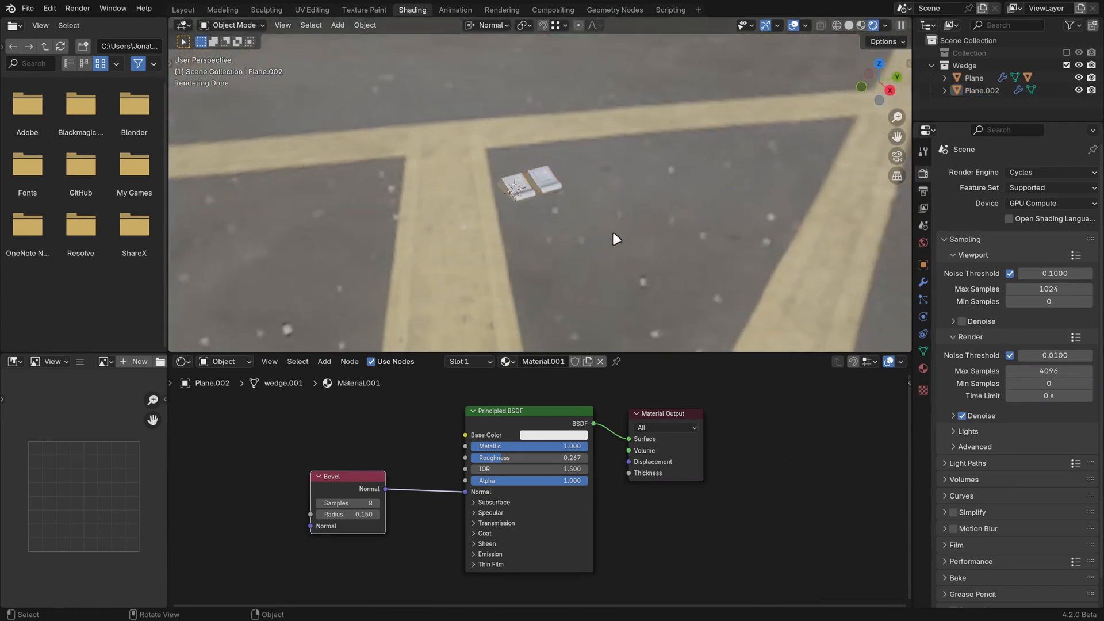
middle_drag(602, 248, 598, 258)
scroll(665, 260, up, 8)
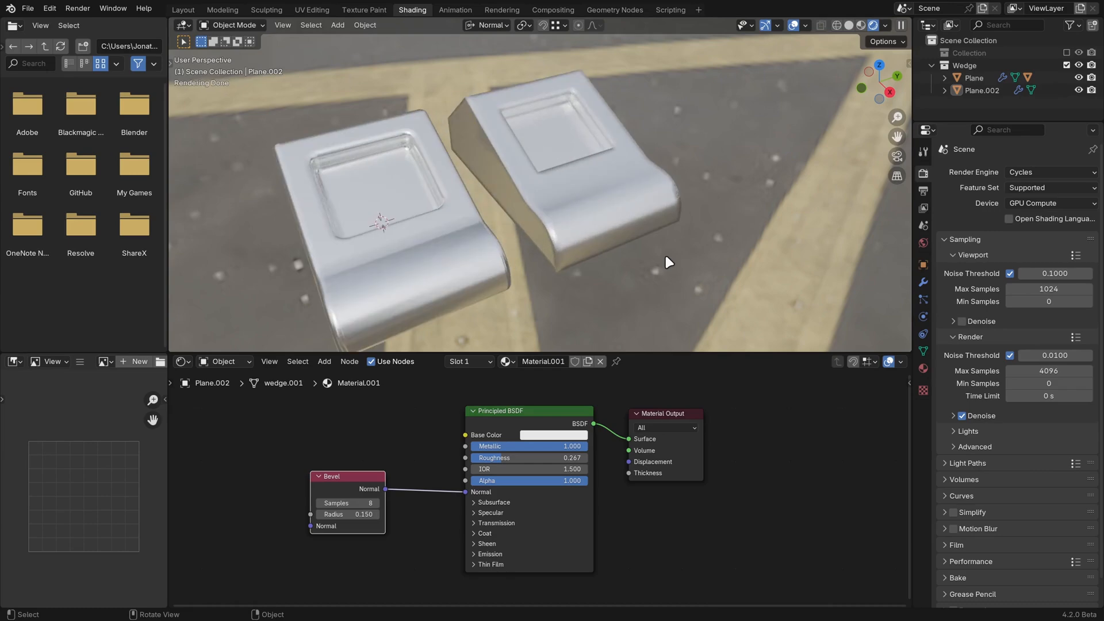
middle_drag(665, 258, 665, 227)
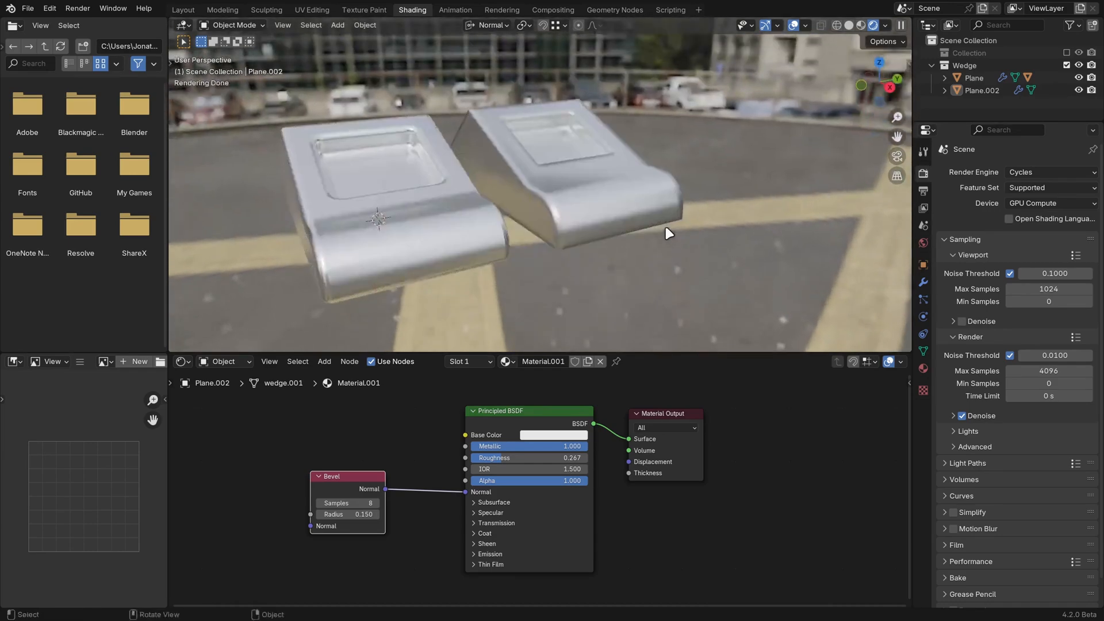
scroll(667, 230, up, 2)
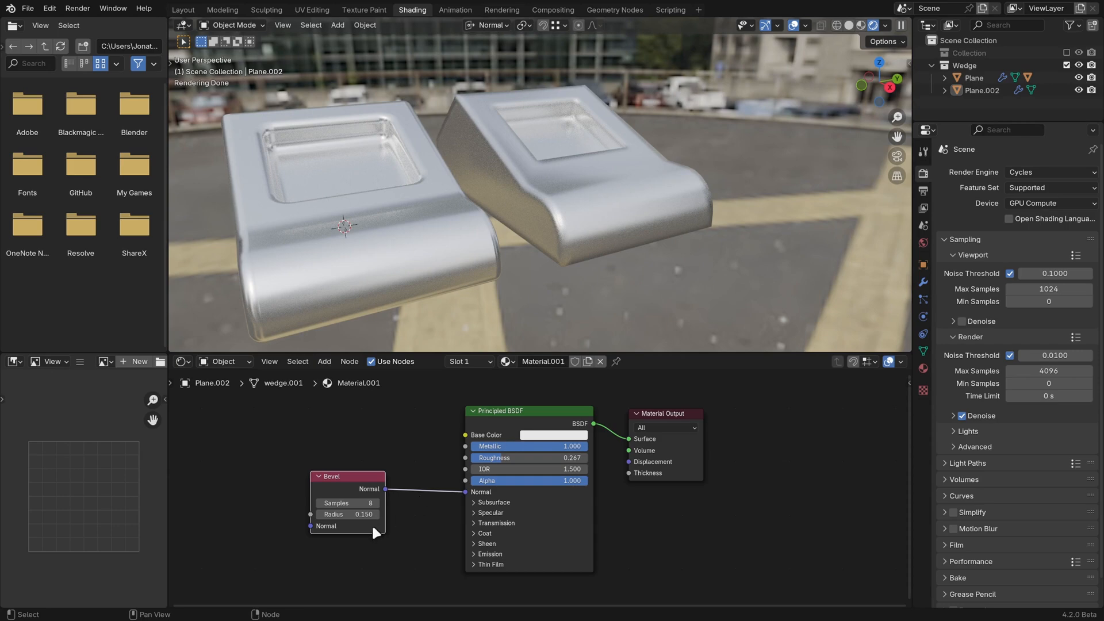
Reduce the Bevel node's radius to 0.020, leaving it linked to the Principled BSDF's Normal input
shift+drag(362, 514, 325, 514)
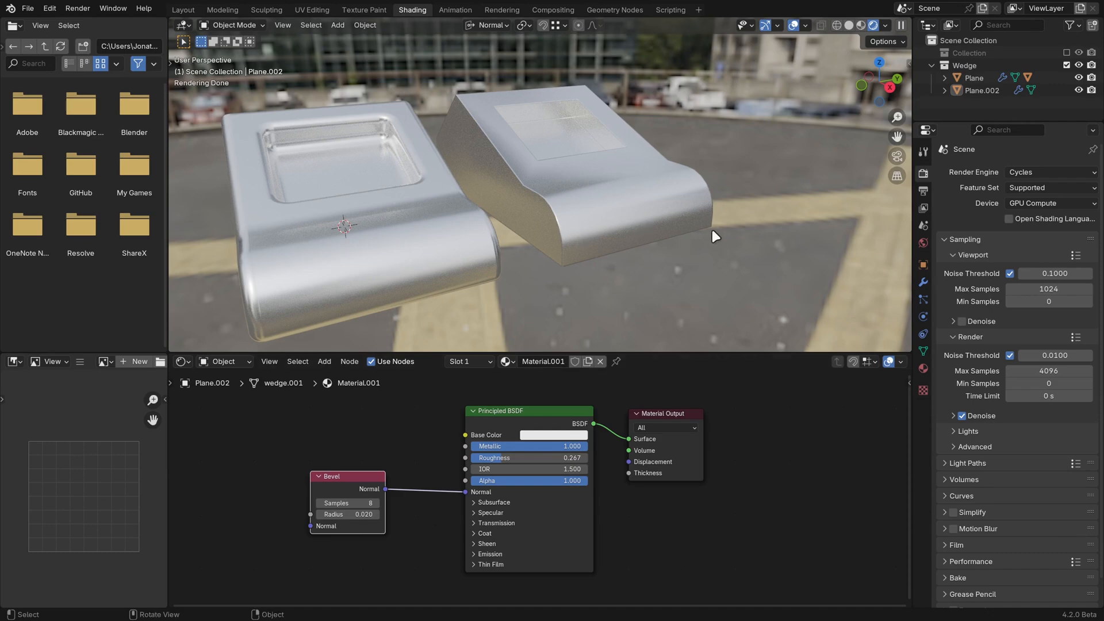
click(467, 491)
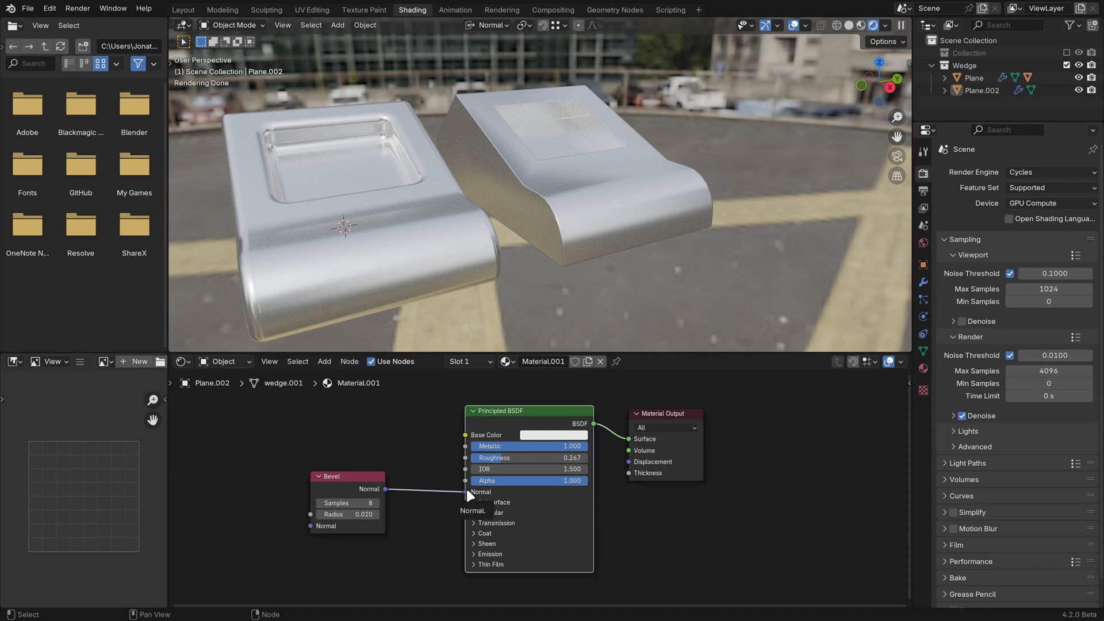
mouse_move(465, 492)
mouse_down()
mouse_move(445, 491)
mouse_move(461, 490)
mouse_up()
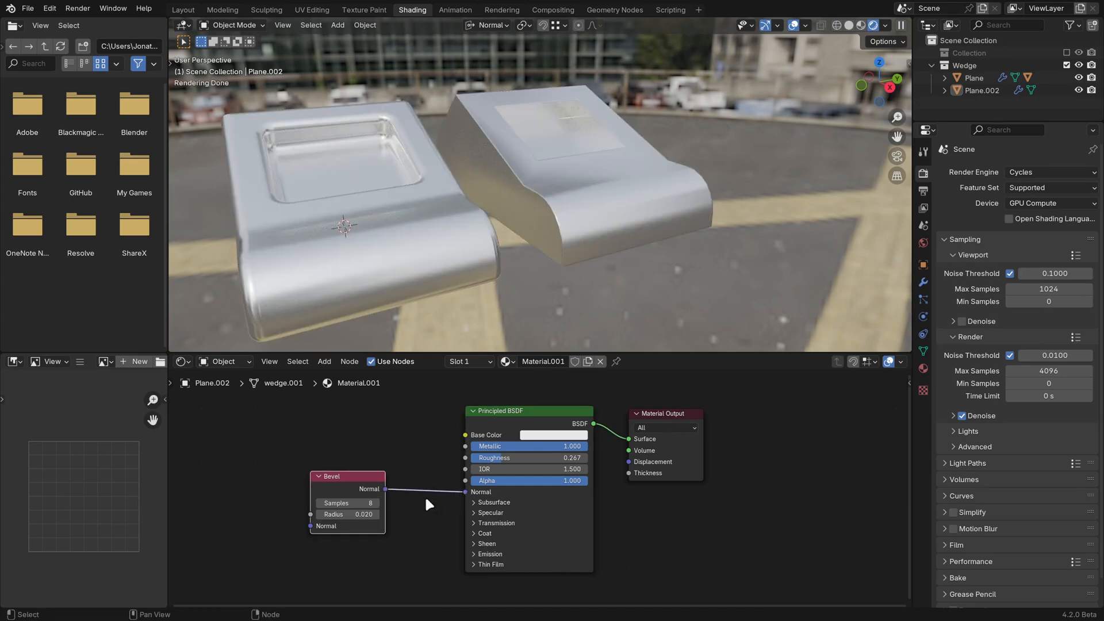
Add a UV sphere to the scene, move it off the wedges' centre and scale it down
middle_drag(678, 199, 569, 221)
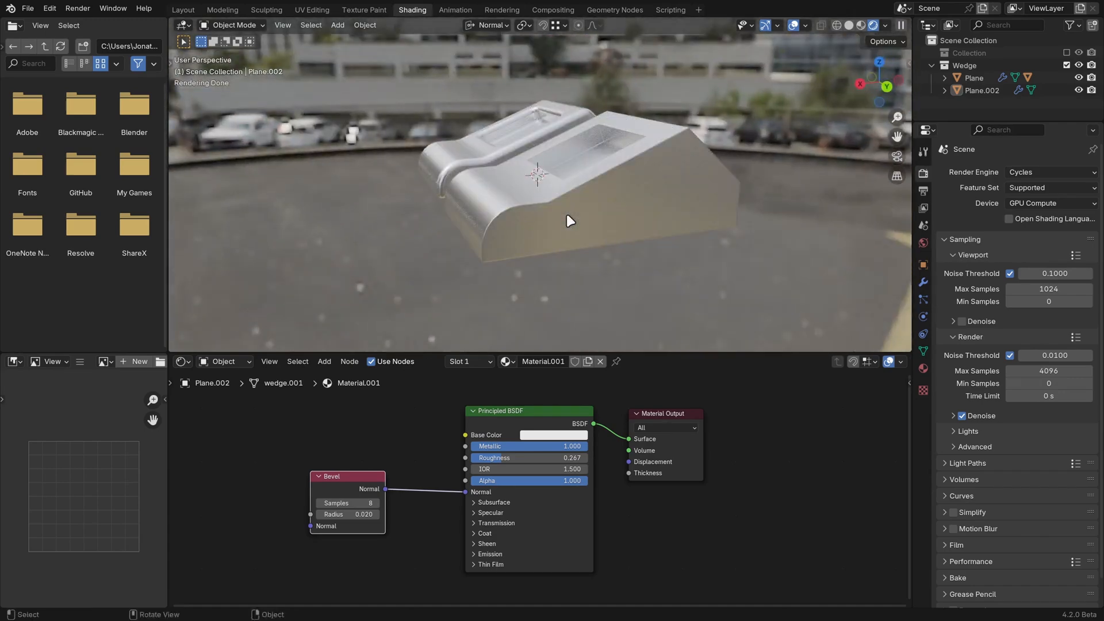
middle_drag(577, 227, 405, 161)
key(shift+a)
mouse_move(362, 145)
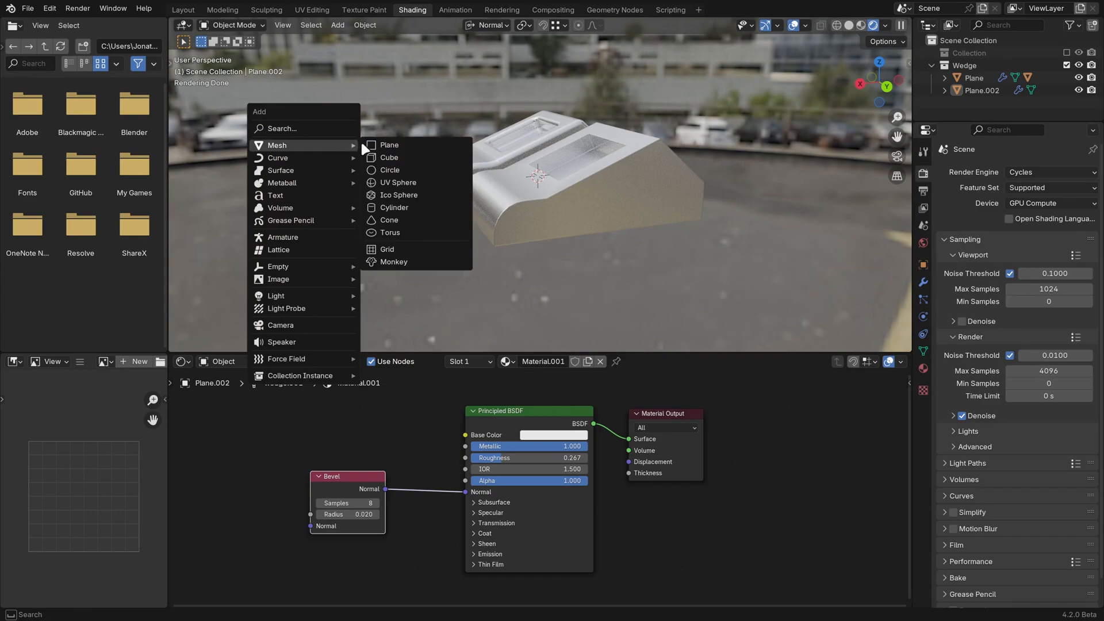
click(408, 182)
key(g)
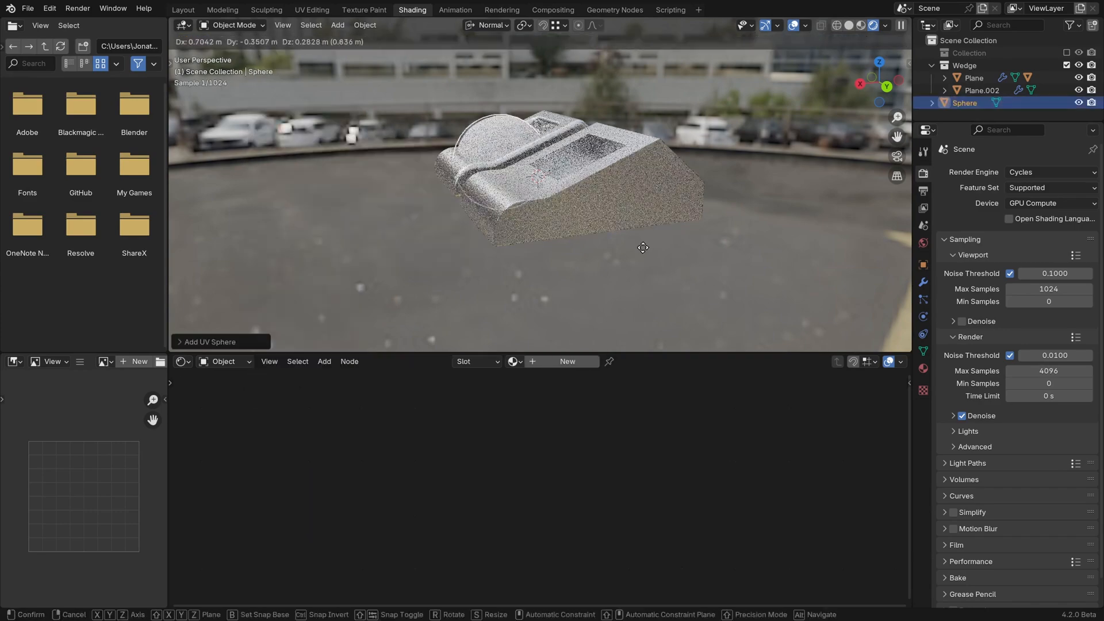
click(610, 232)
key(s)
click(541, 201)
Move the sphere so it intersects the side of the Plane.002 wedge and adjust its scale
middle_drag(538, 182, 469, 254)
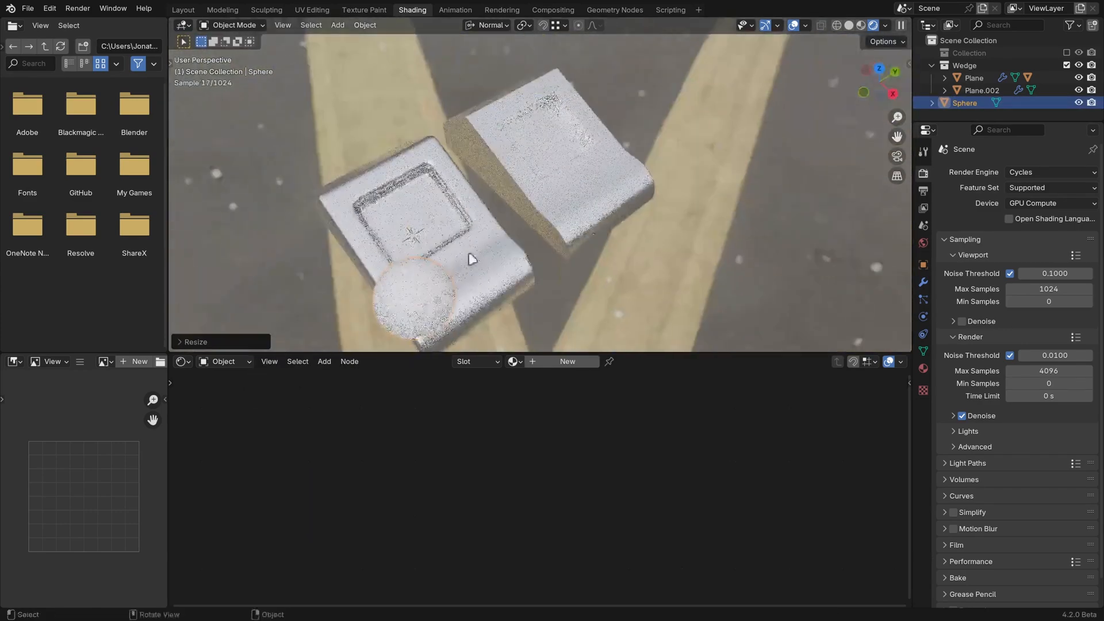
key(g)
click(670, 241)
middle_drag(670, 241, 680, 202)
key(s)
click(537, 182)
Rename the Plane.002 wedge's material to Bevel
click(503, 192)
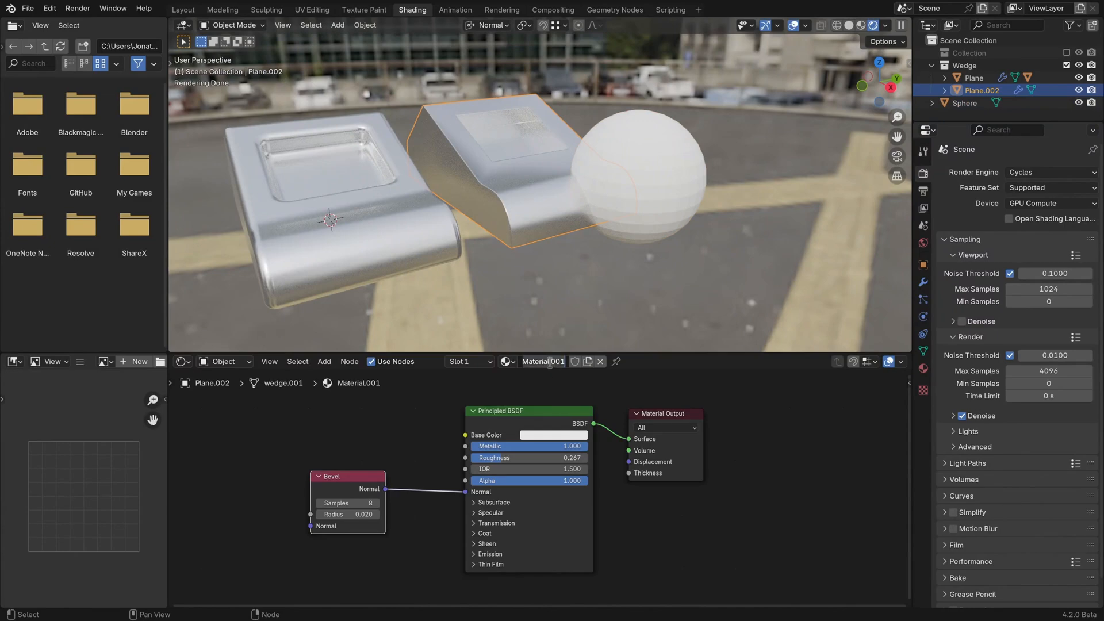
double_click(550, 362)
text(Bevel)
key(Return)
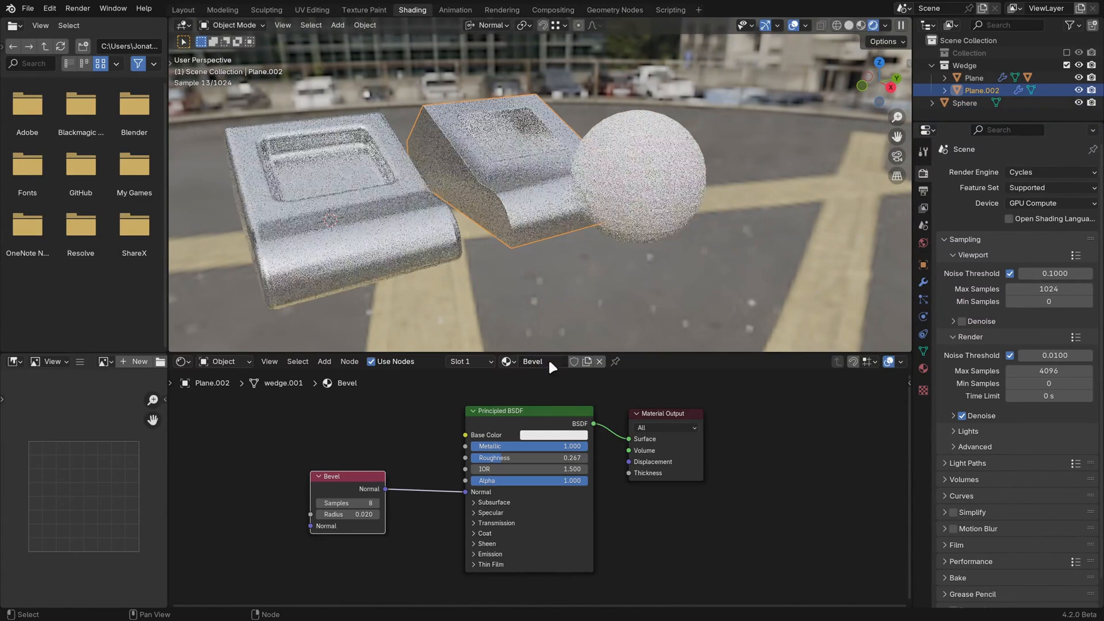
Assign the Bevel material to the sphere and shade the sphere smooth
click(674, 138)
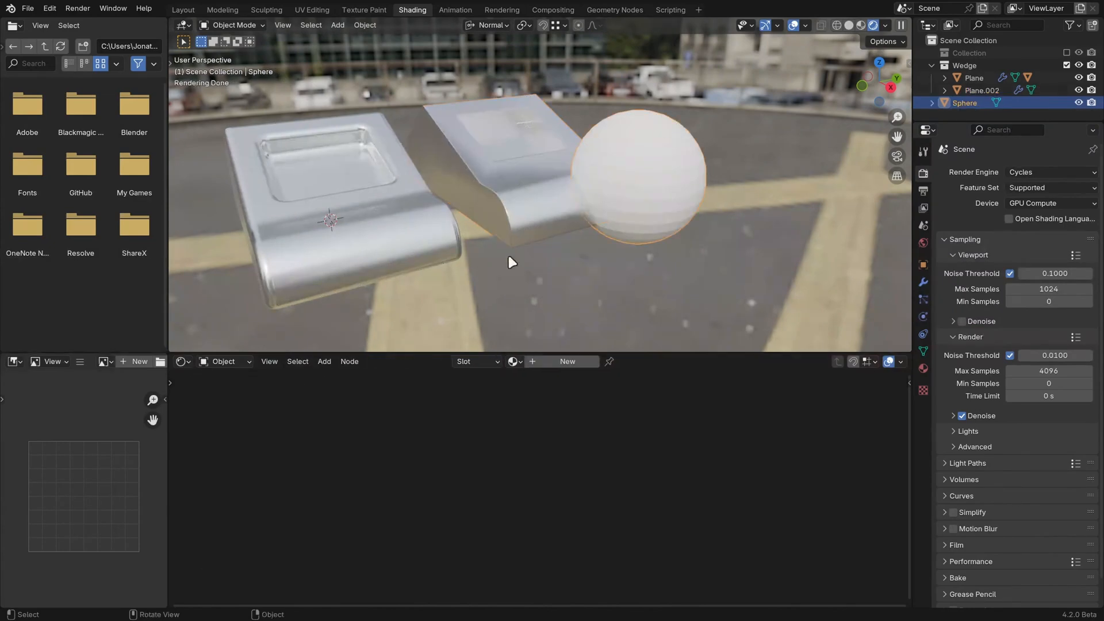
click(513, 360)
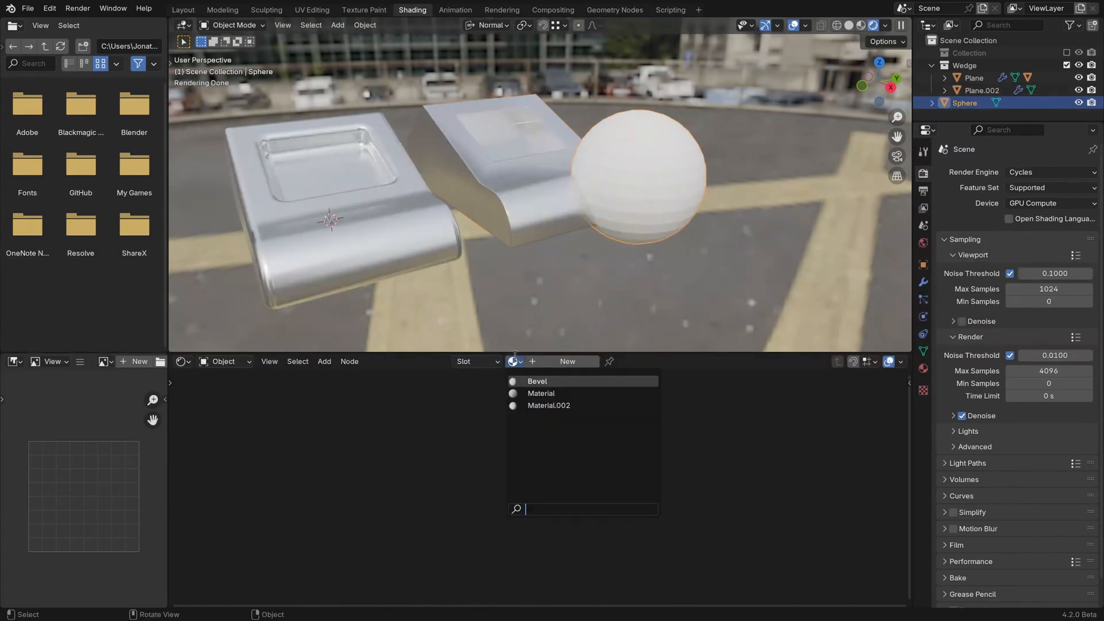
click(555, 381)
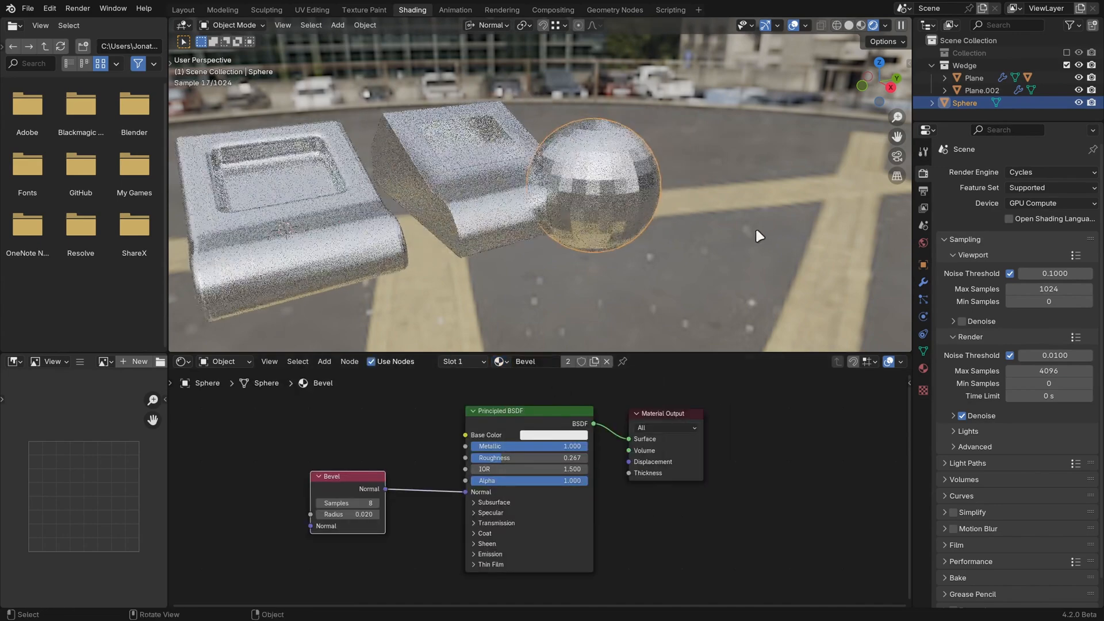
right_click(771, 201)
click(753, 190)
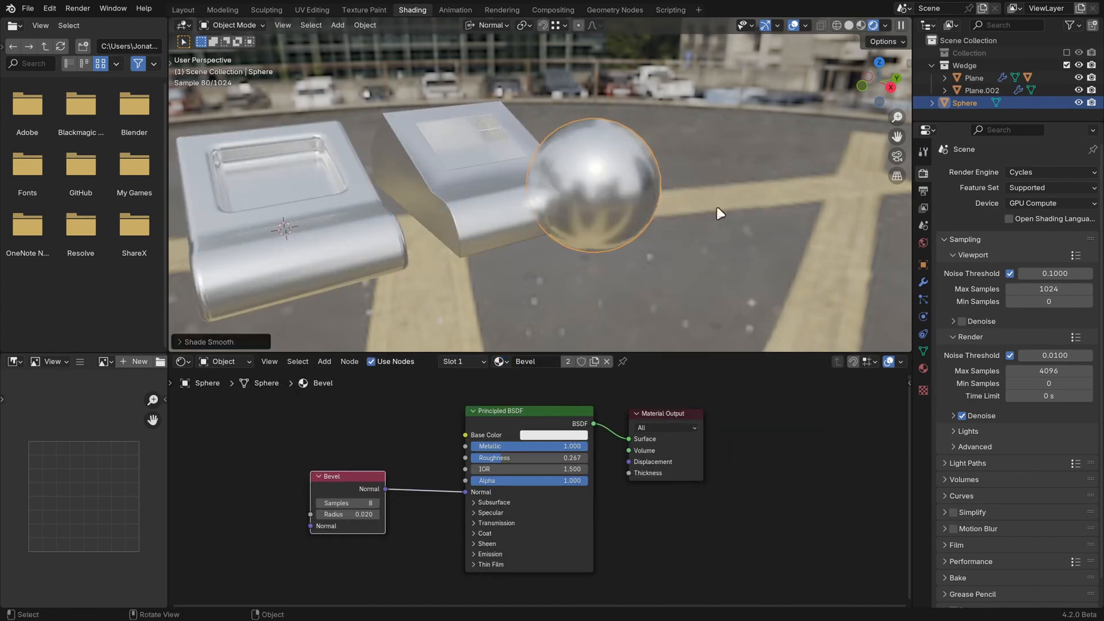
Join the sphere and the Plane.002 wedge into one object, with the wedge as the active object
middle_drag(717, 208, 734, 236)
scroll(746, 238, up, 1)
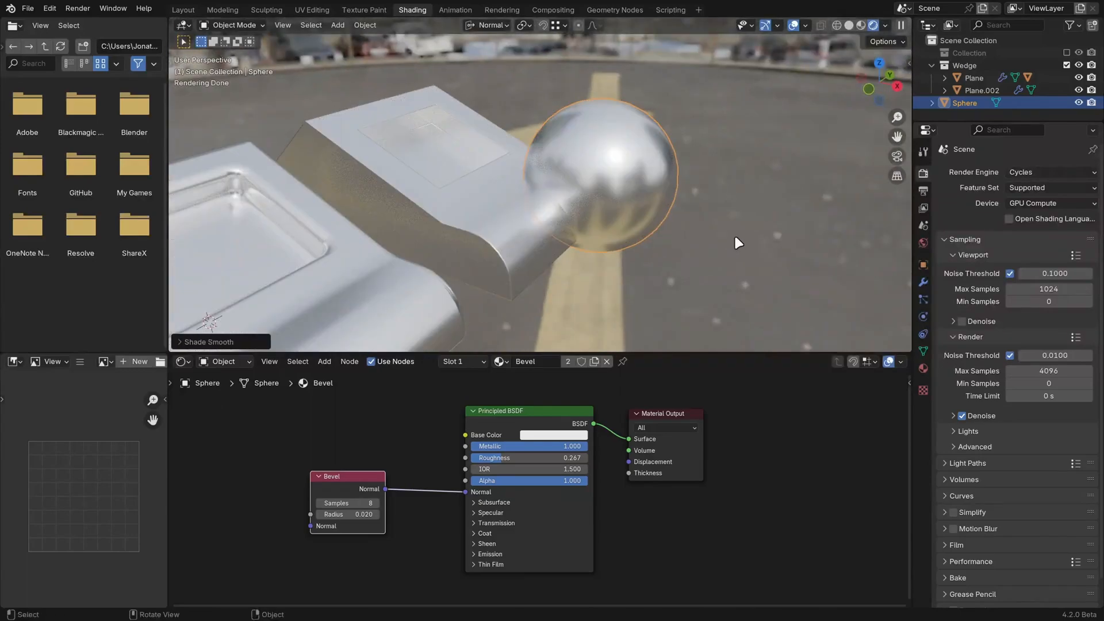
shift+click(492, 199)
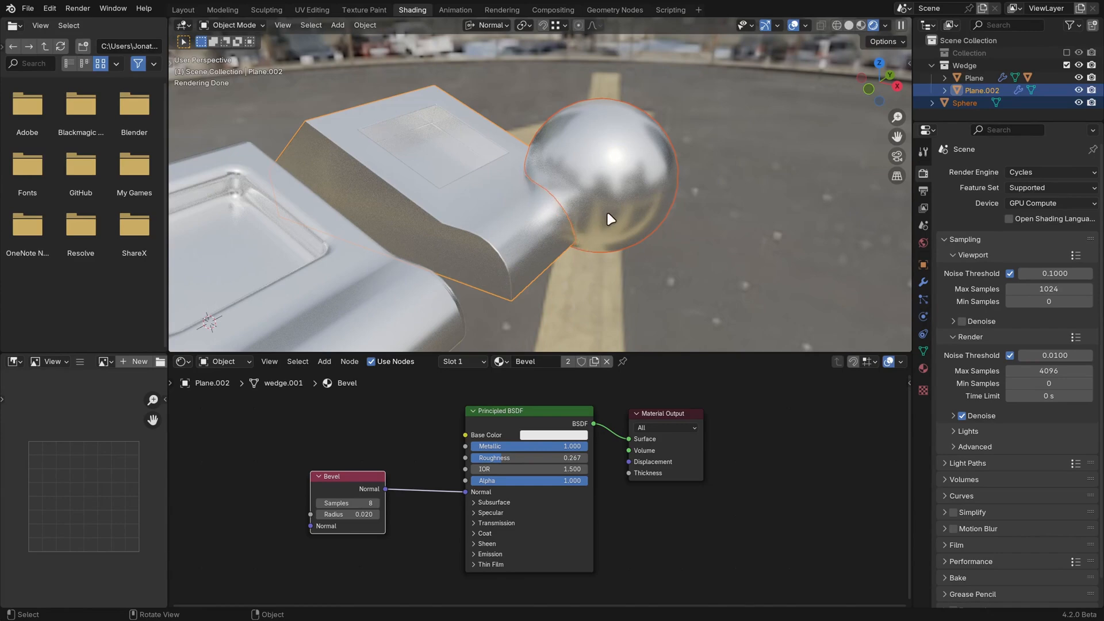
click(364, 25)
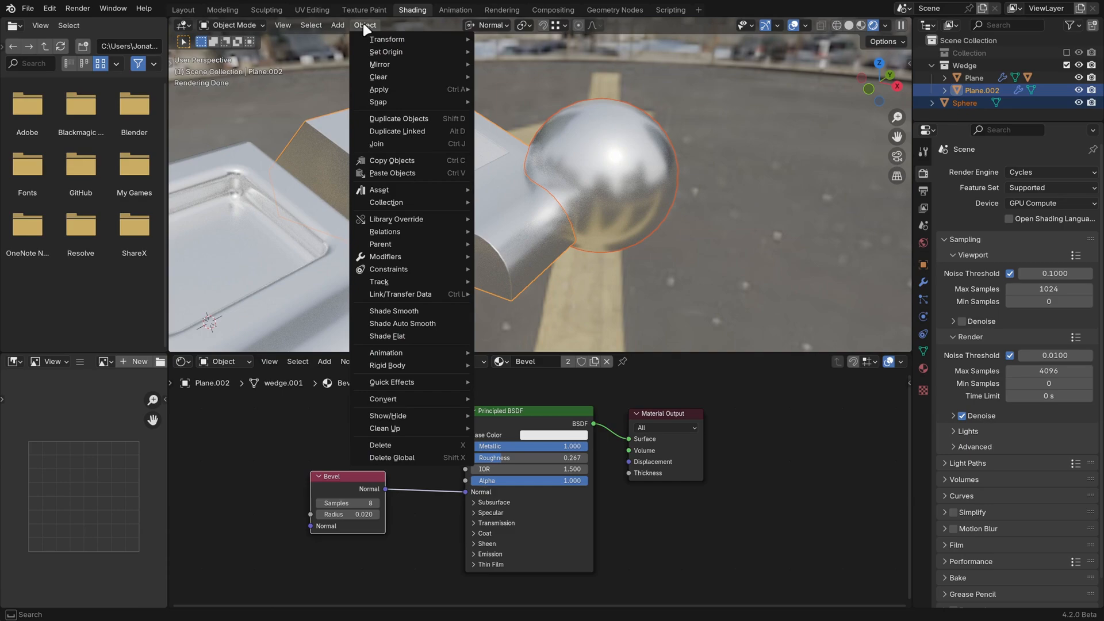
click(410, 141)
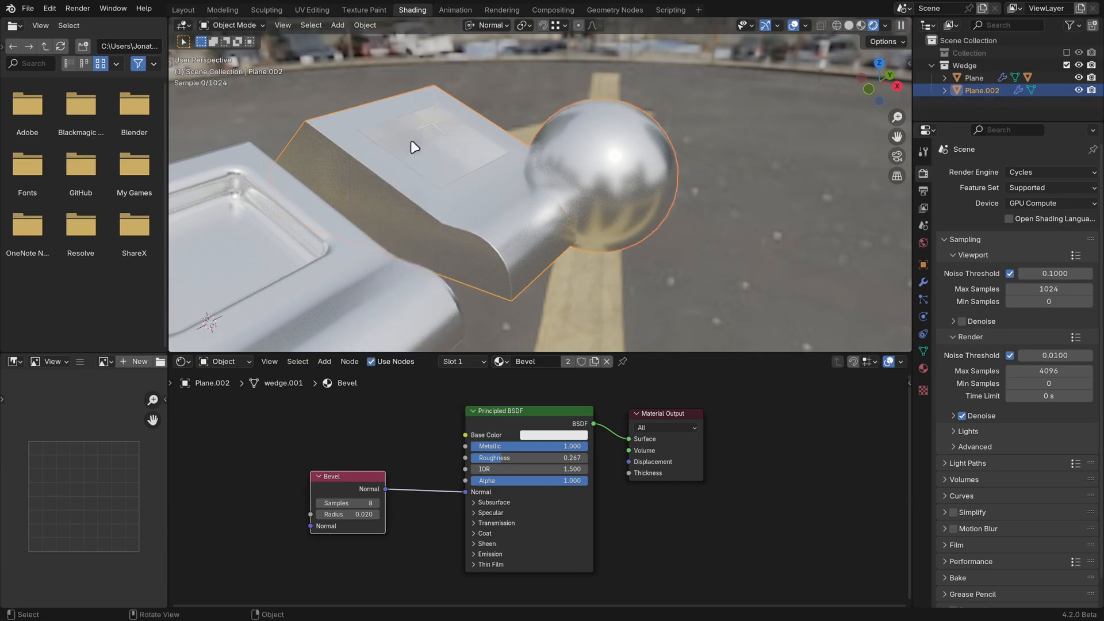
click(674, 218)
middle_drag(674, 221, 547, 226)
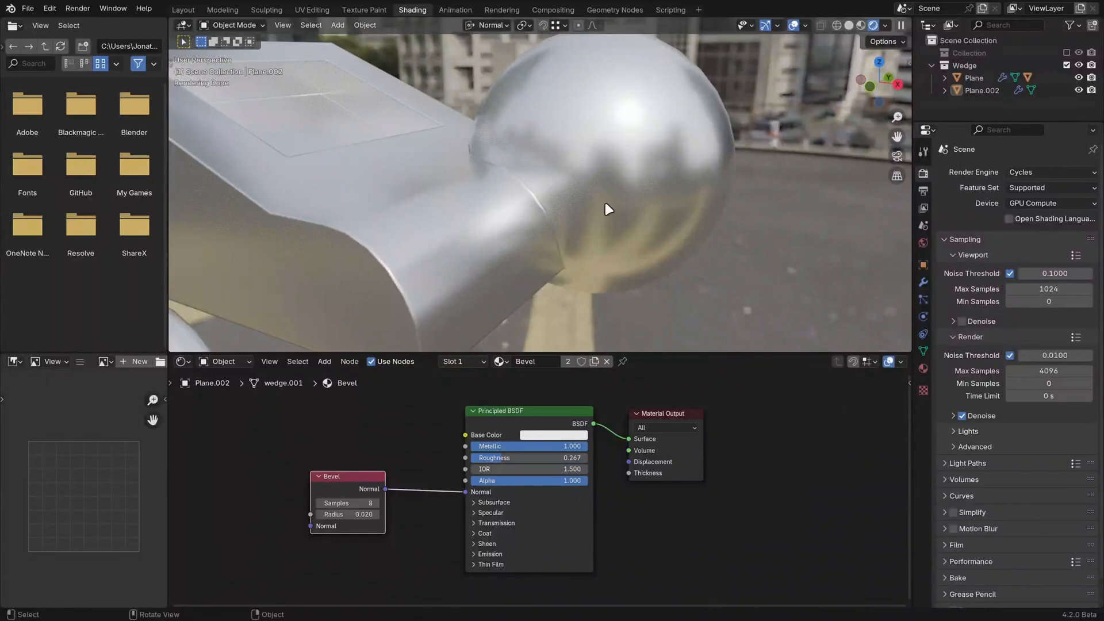
Select the sphere's linked faces inside the joined Plane.002 mesh, move them against the wedge's side and return to Object Mode
key(Tab)
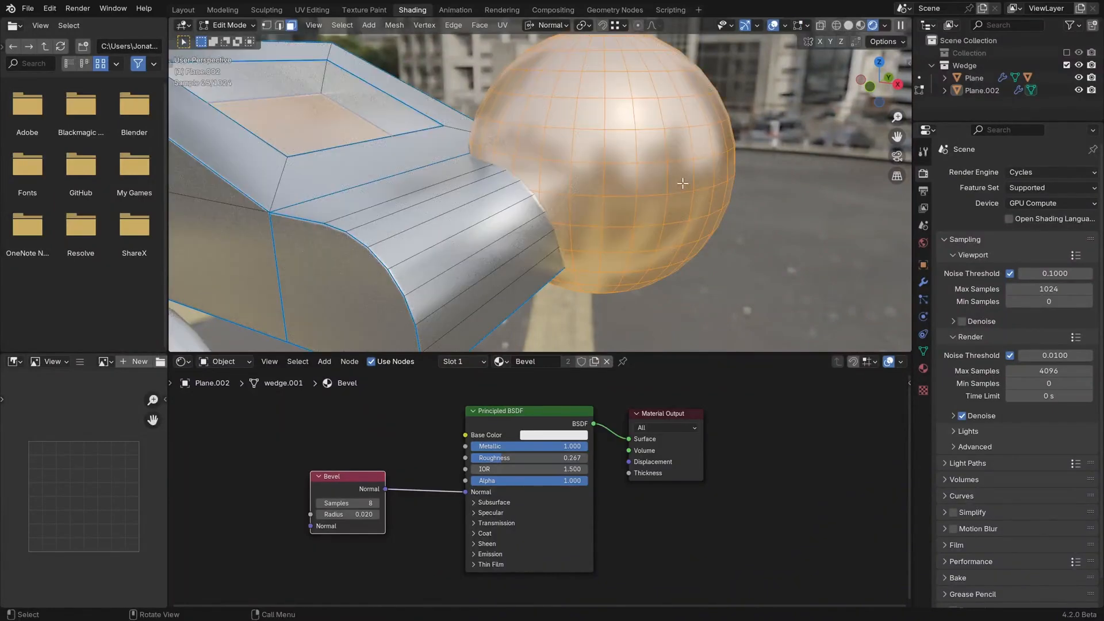
click(680, 183)
key(ctrl+l)
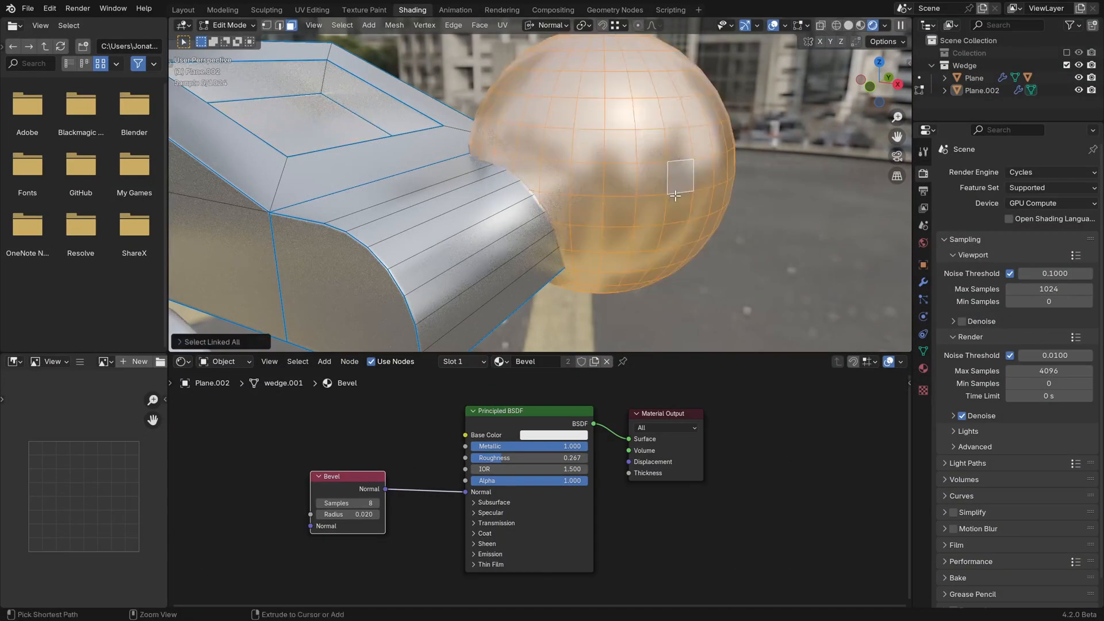
middle_drag(670, 197, 694, 237)
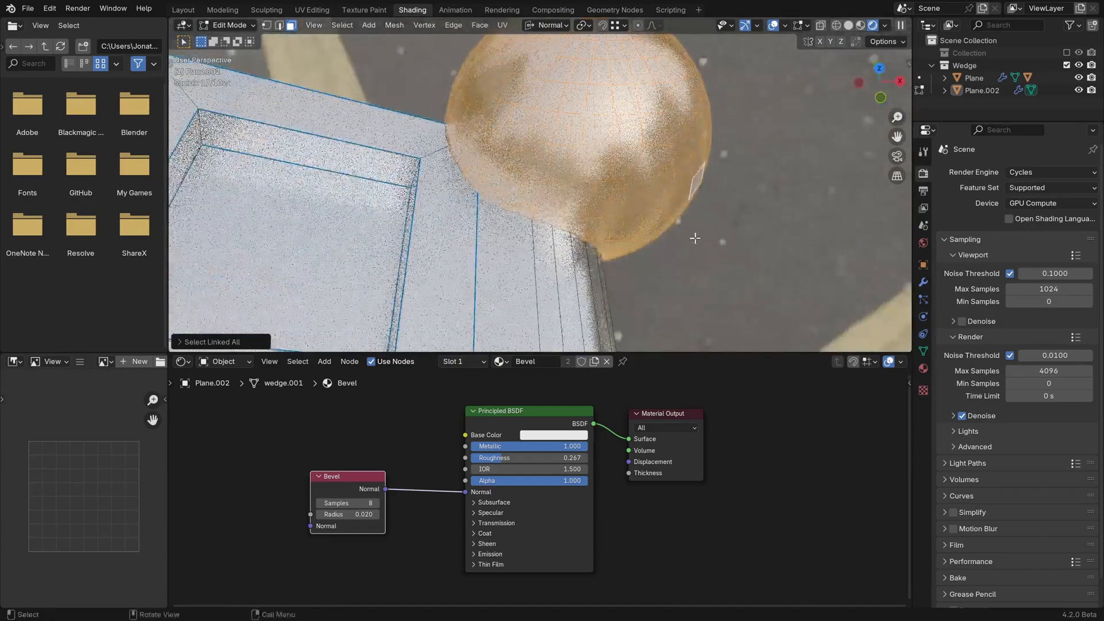
key(g)
click(660, 185)
middle_drag(659, 185, 695, 215)
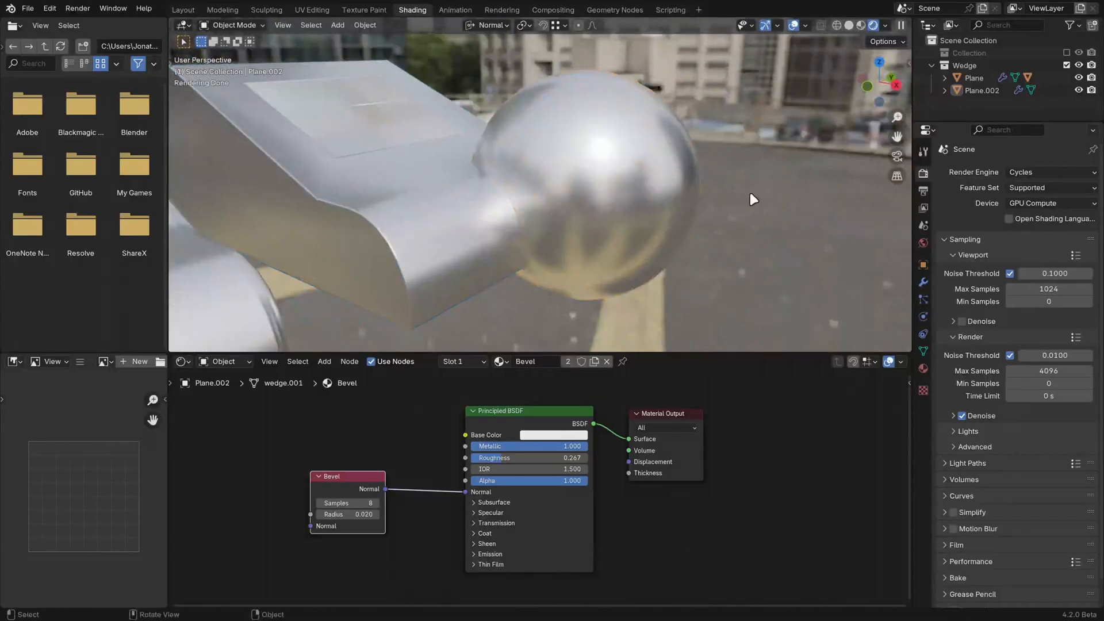
In the Layout workspace, examine the Plane wedge's mesh by selecting the strip of faces along its rounded front
click(182, 10)
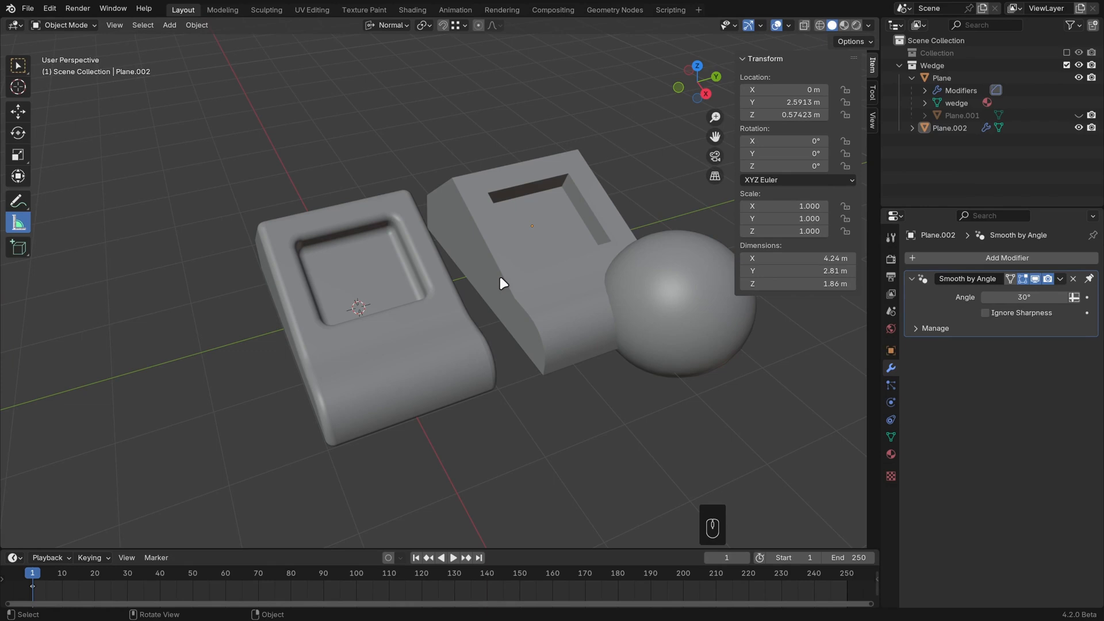
middle_drag(431, 380, 474, 347)
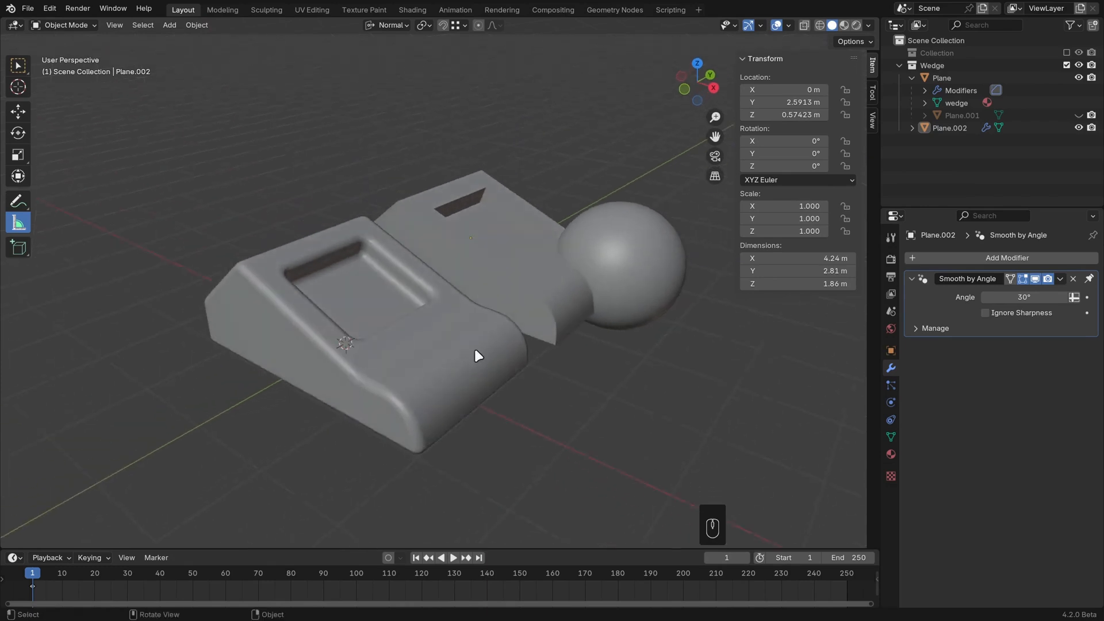
click(473, 349)
key(Tab)
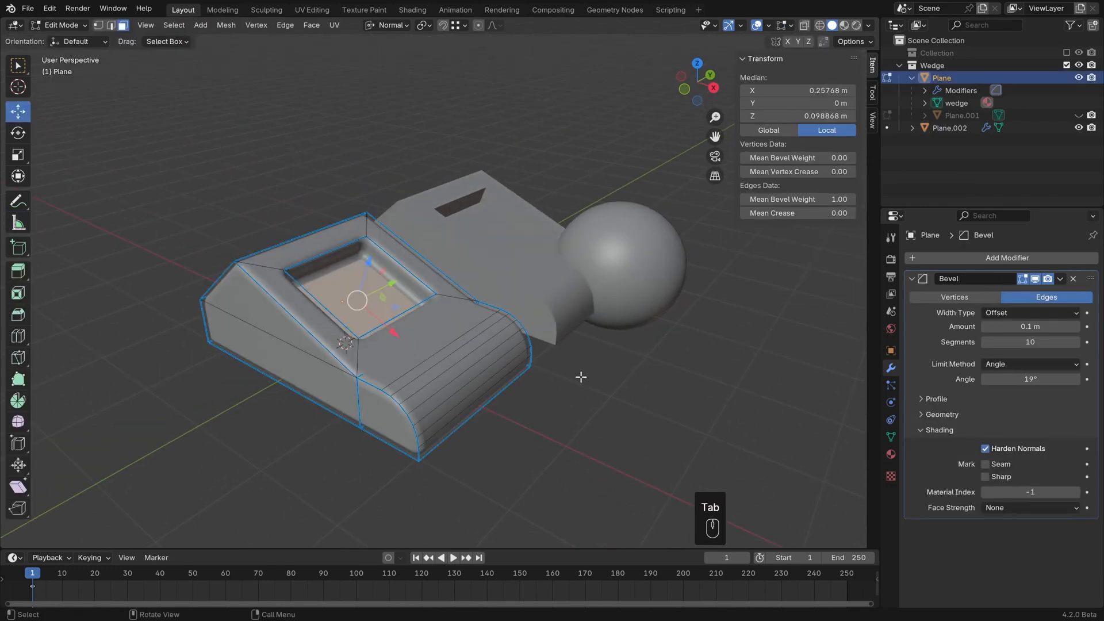
click(411, 374)
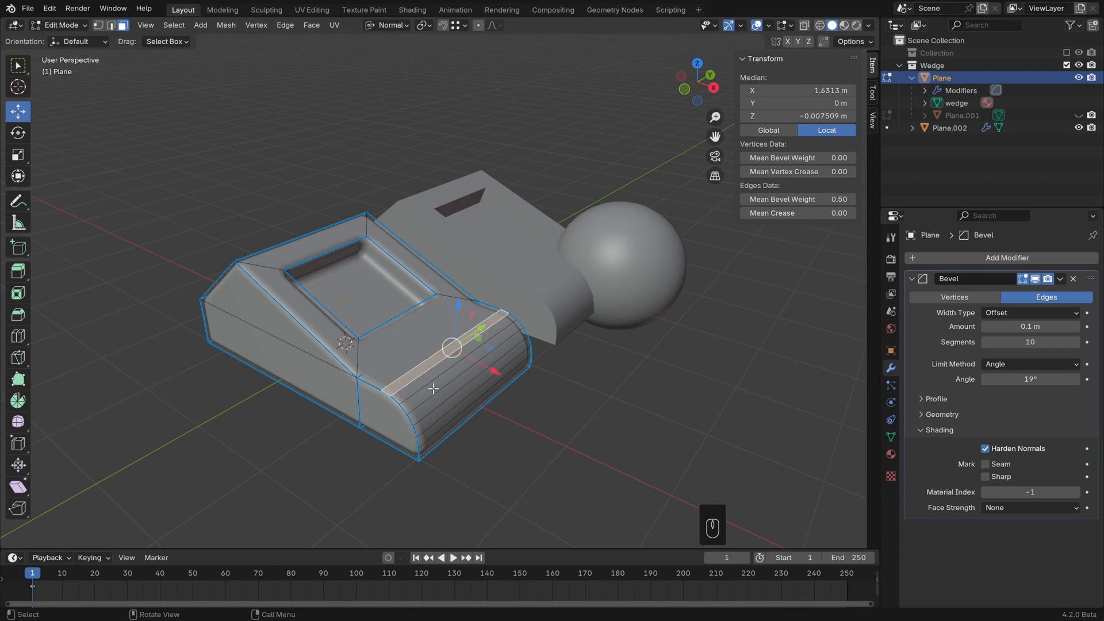
ctrl+click(441, 437)
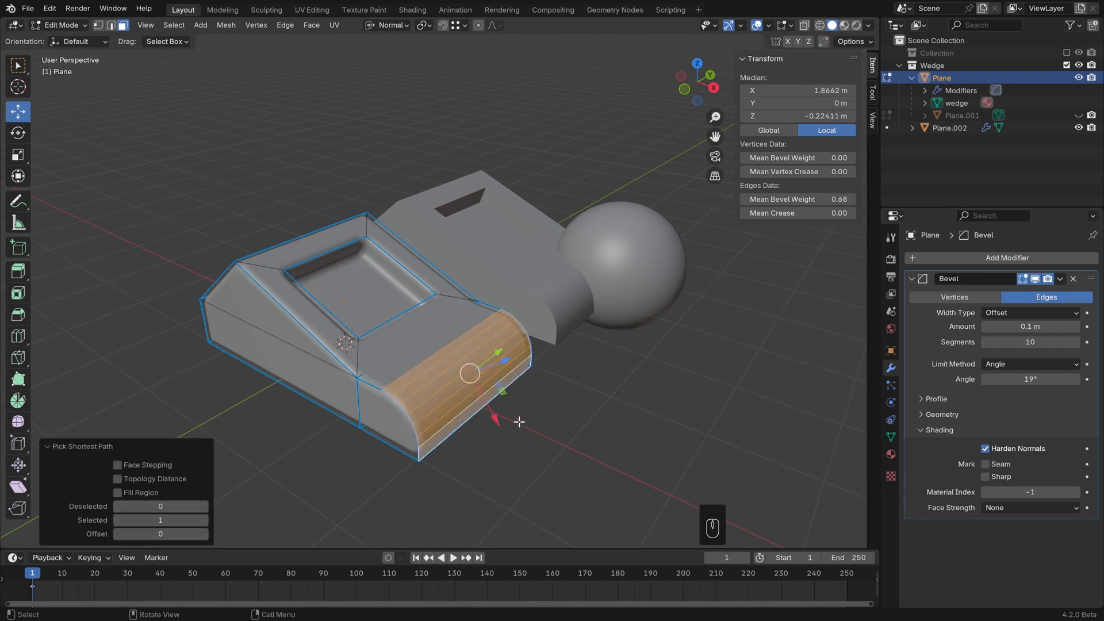
key(Tab)
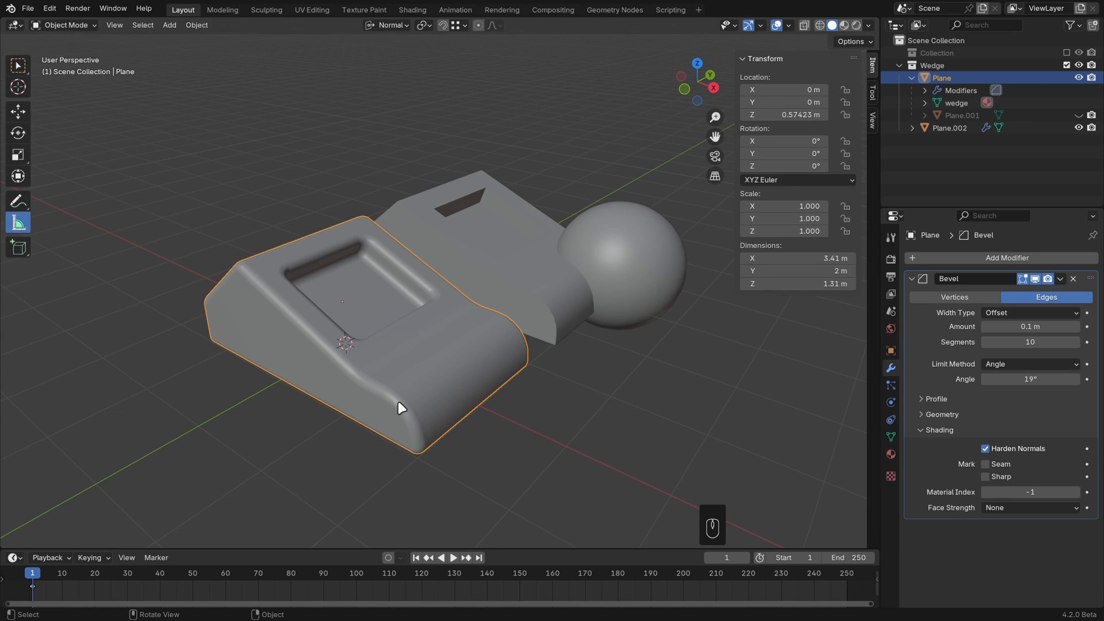
Select the Plane.002 object and display the viewport in rendered shading with Scene World lighting turned off
click(524, 308)
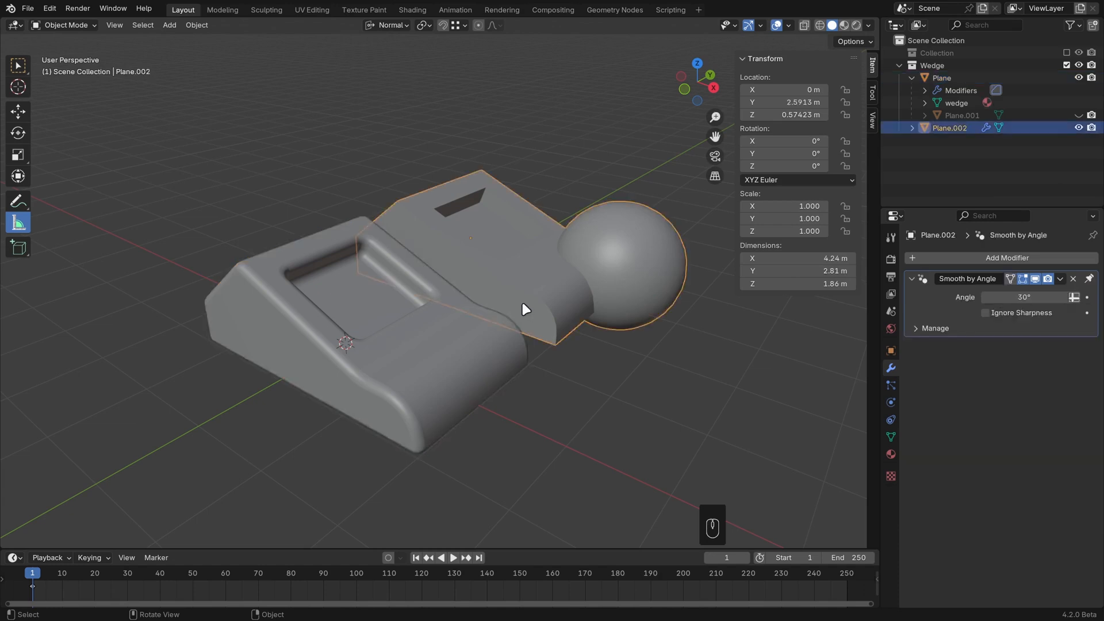
click(857, 25)
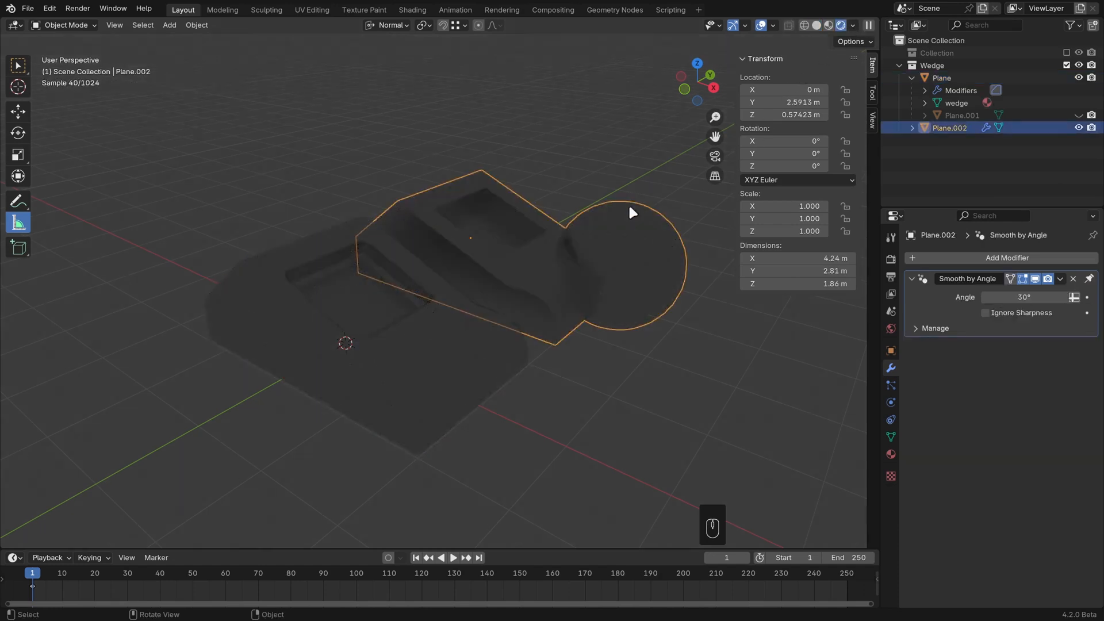
click(853, 25)
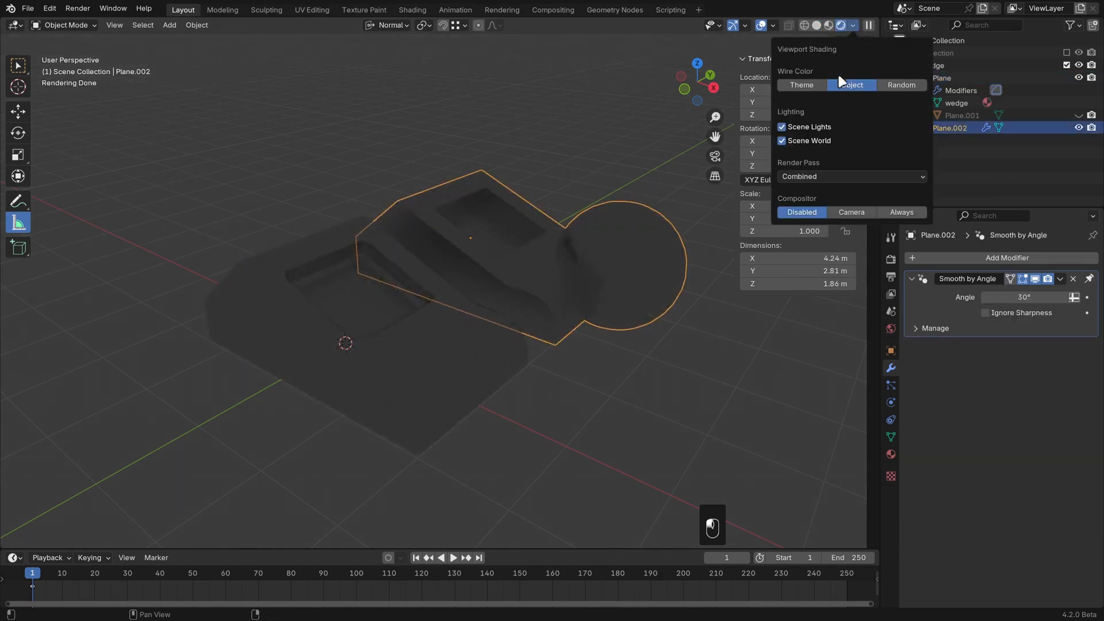
click(852, 24)
click(798, 138)
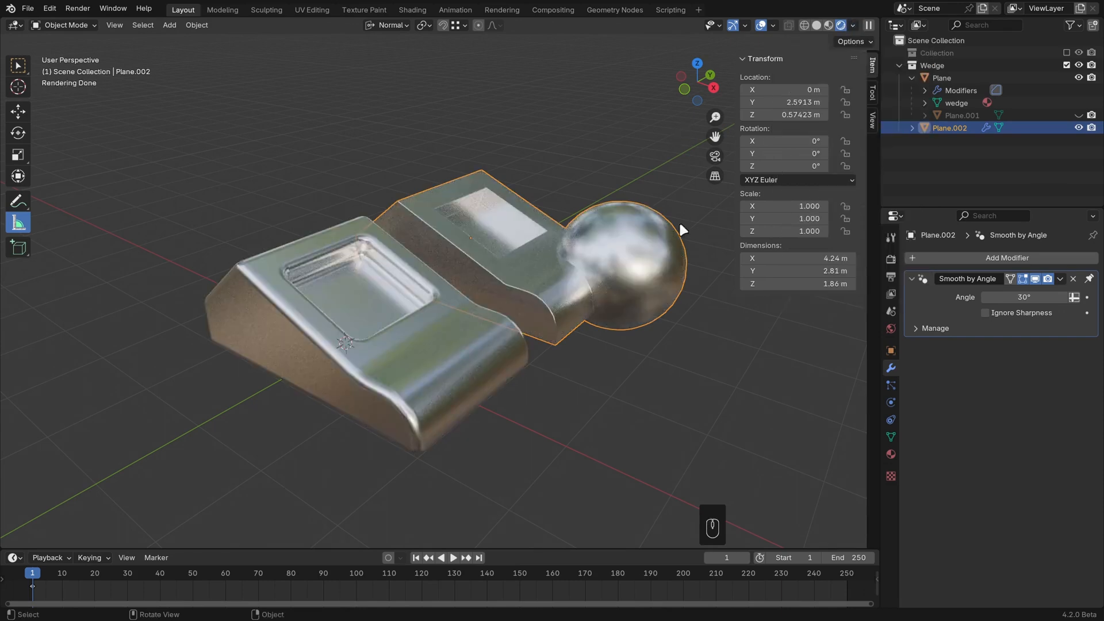
Change the render engine to EEVEE to compare both wedges without the Cycles bevel shading
click(890, 259)
click(1023, 257)
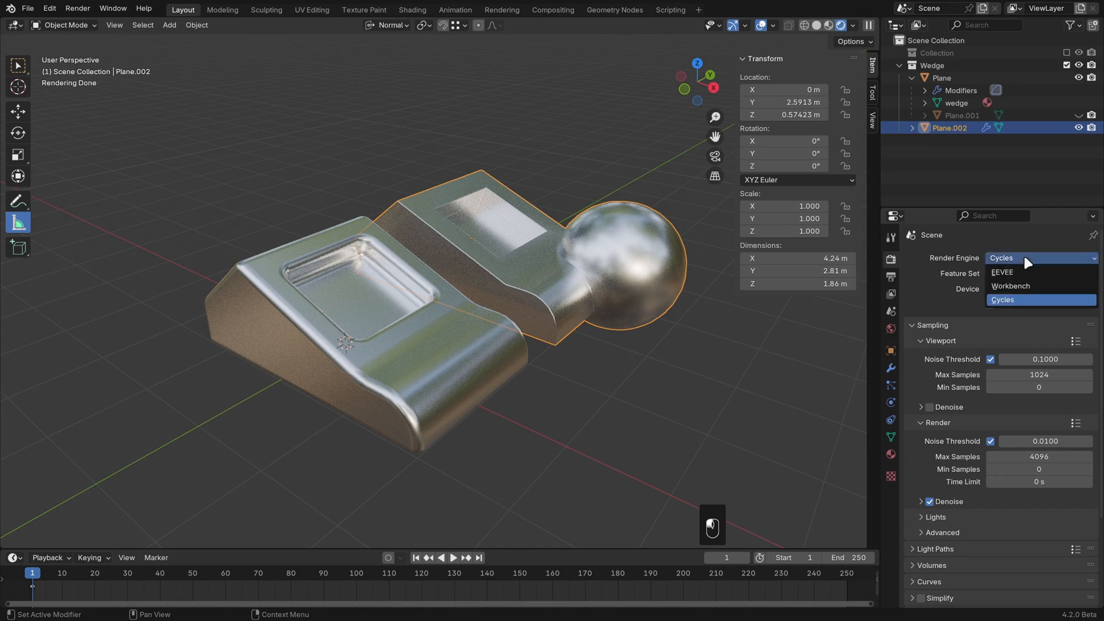
click(1013, 269)
middle_drag(651, 369, 682, 362)
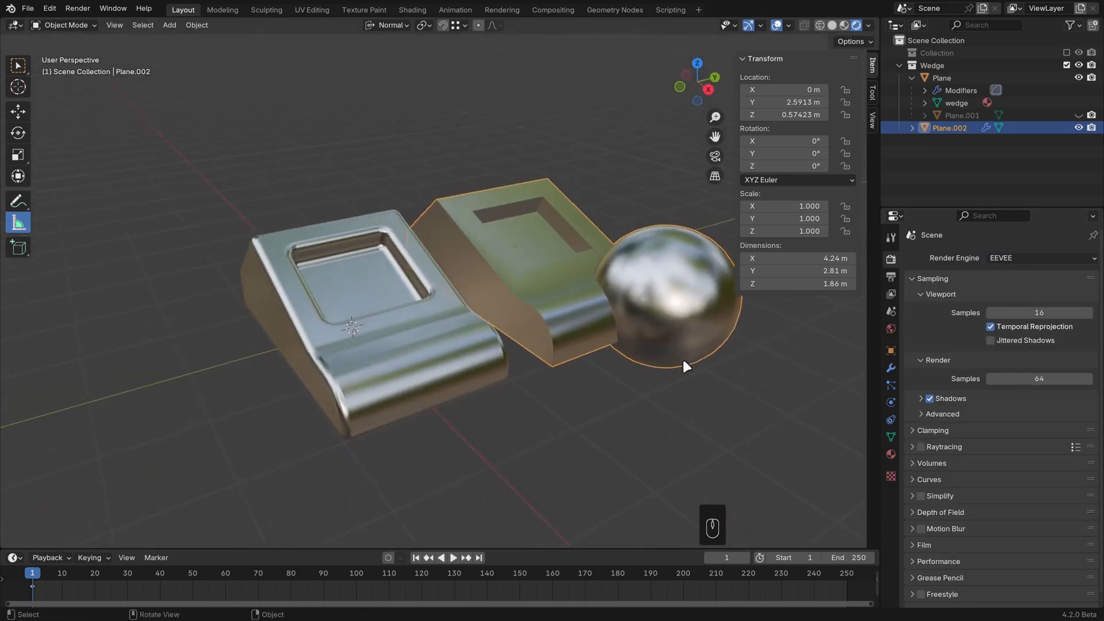